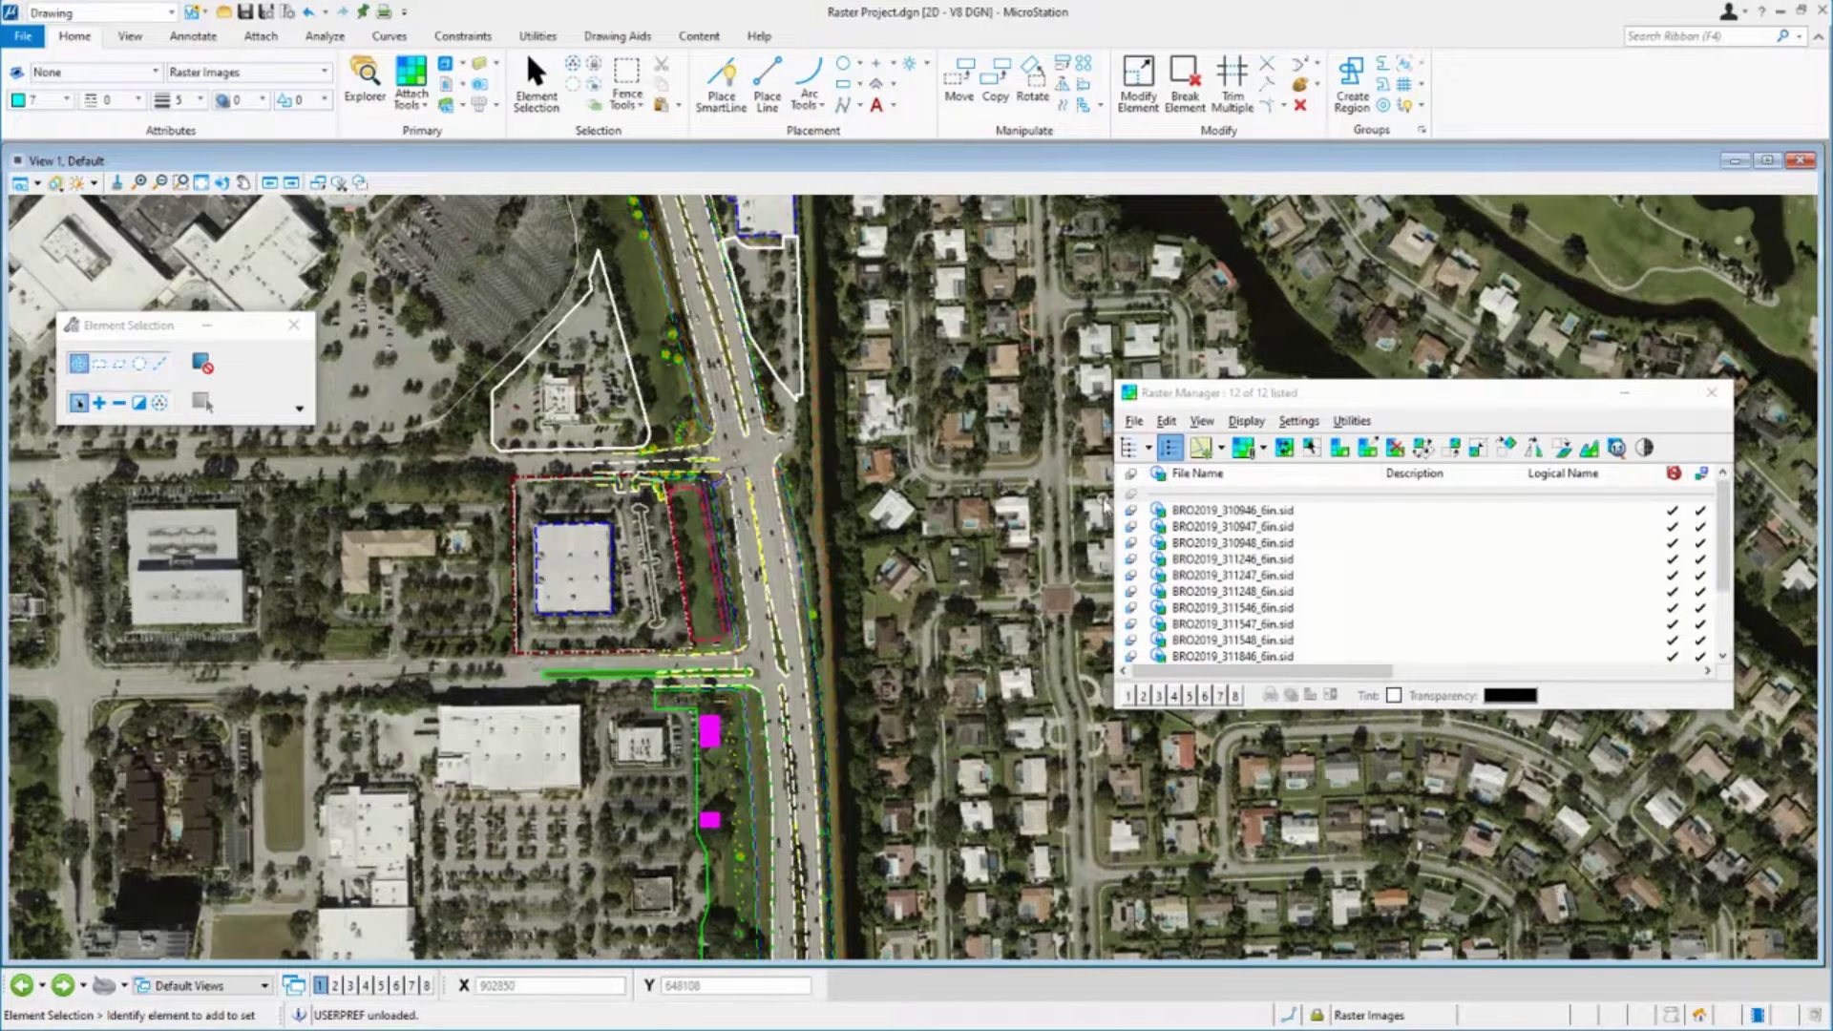
- Locate the top-row tiles BRO2019_310946, 310947 and 310948 on the map via their rows
{"action": "scroll", "coordinate": [814, 591], "scroll_direction": "down", "scroll_amount": 5}
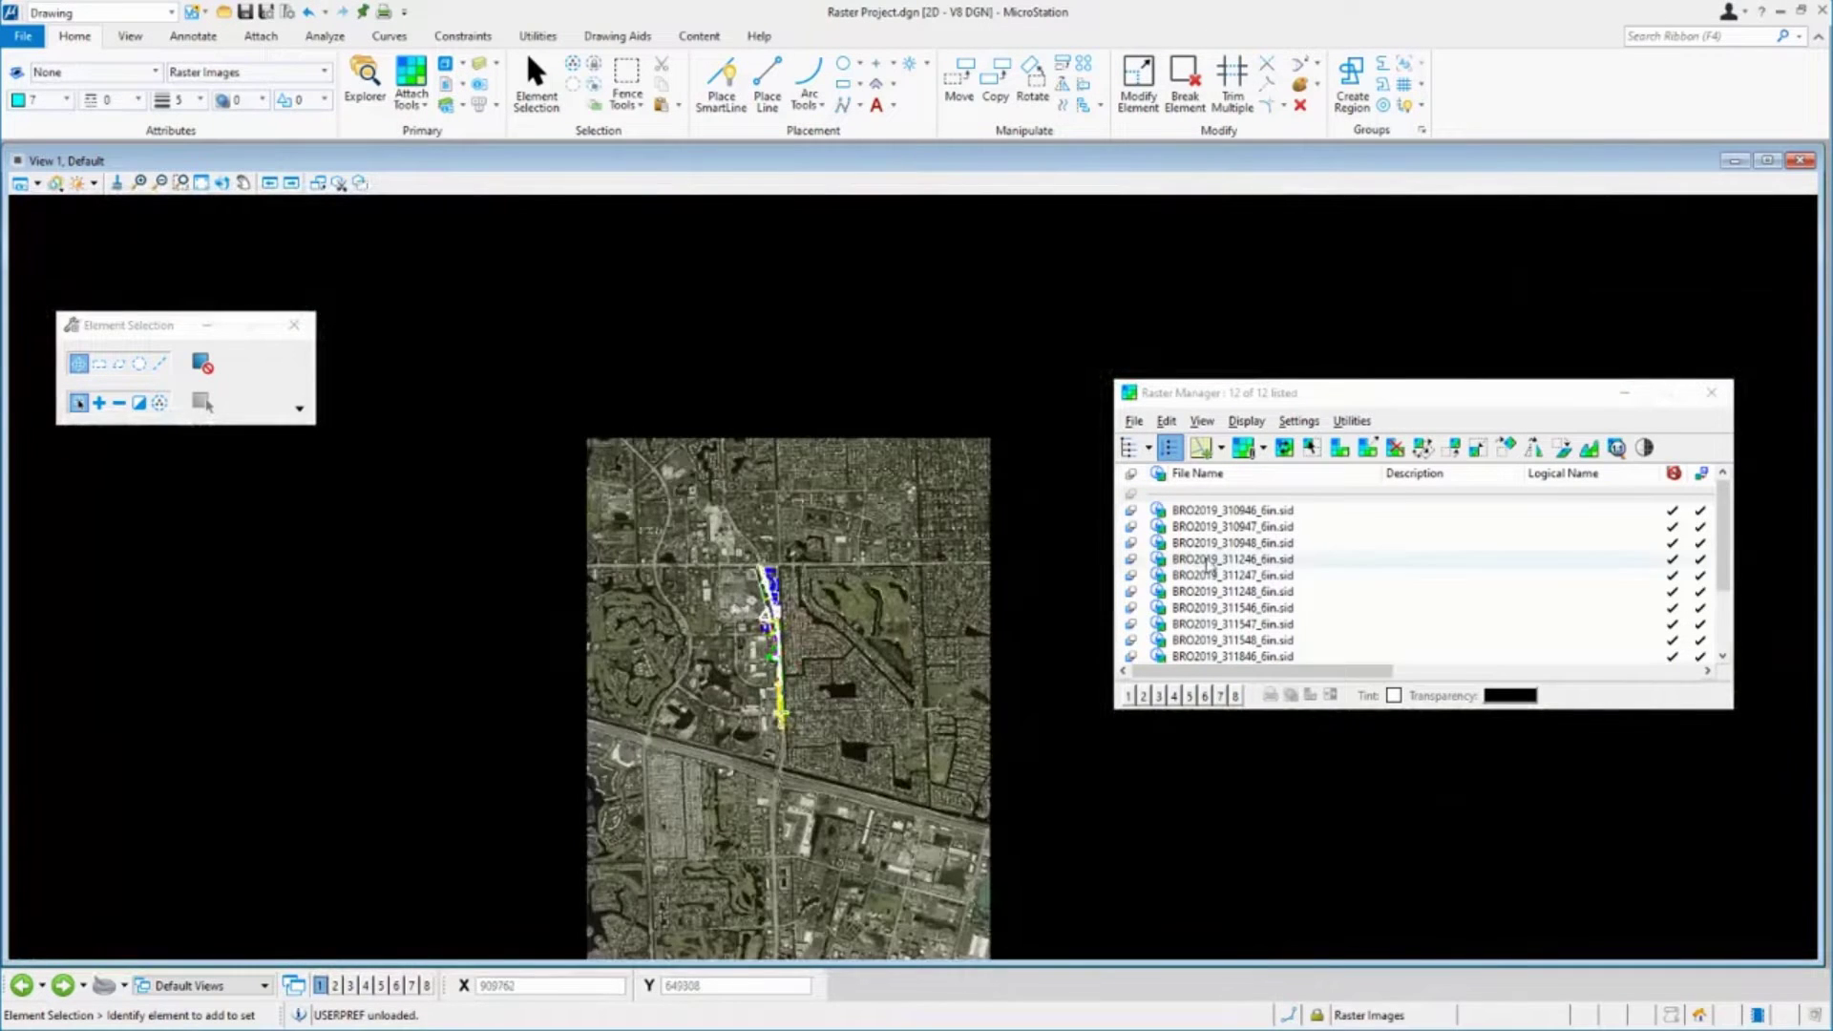
{"action": "left_click", "coordinate": [1245, 511]}
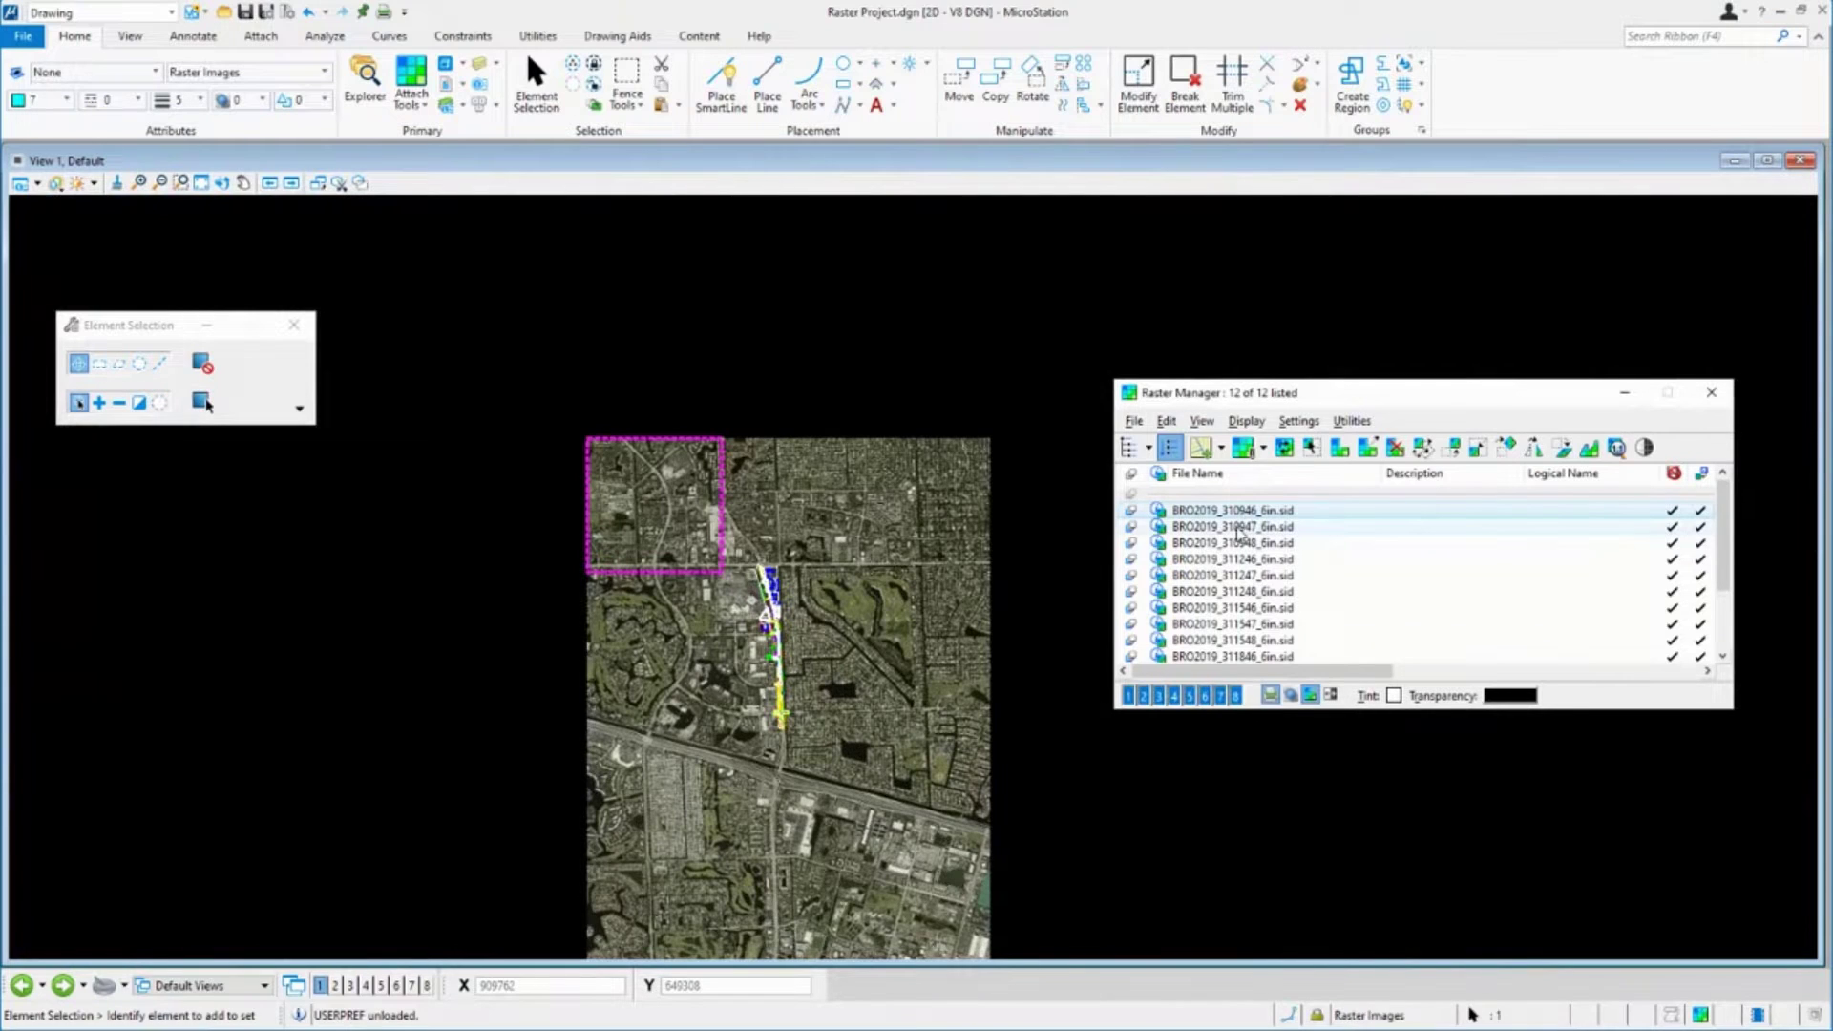
{"action": "left_click", "coordinate": [1237, 528]}
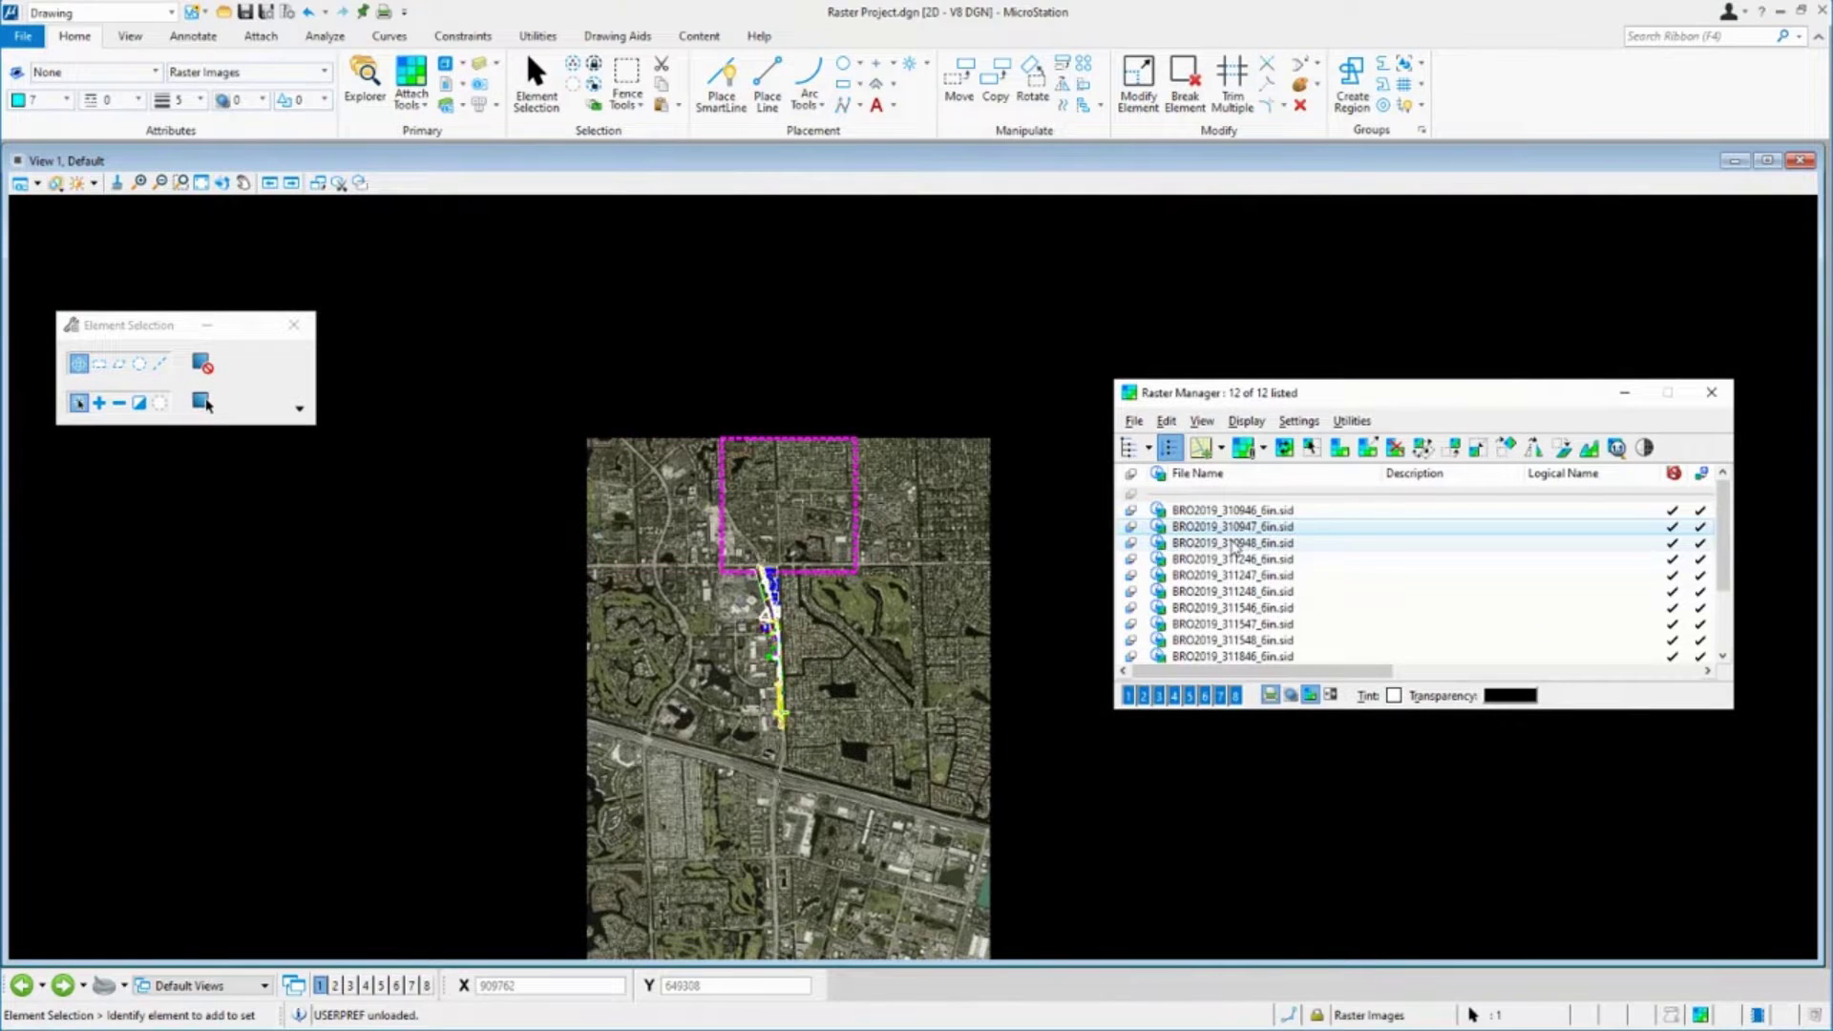
{"action": "left_click", "coordinate": [1235, 543]}
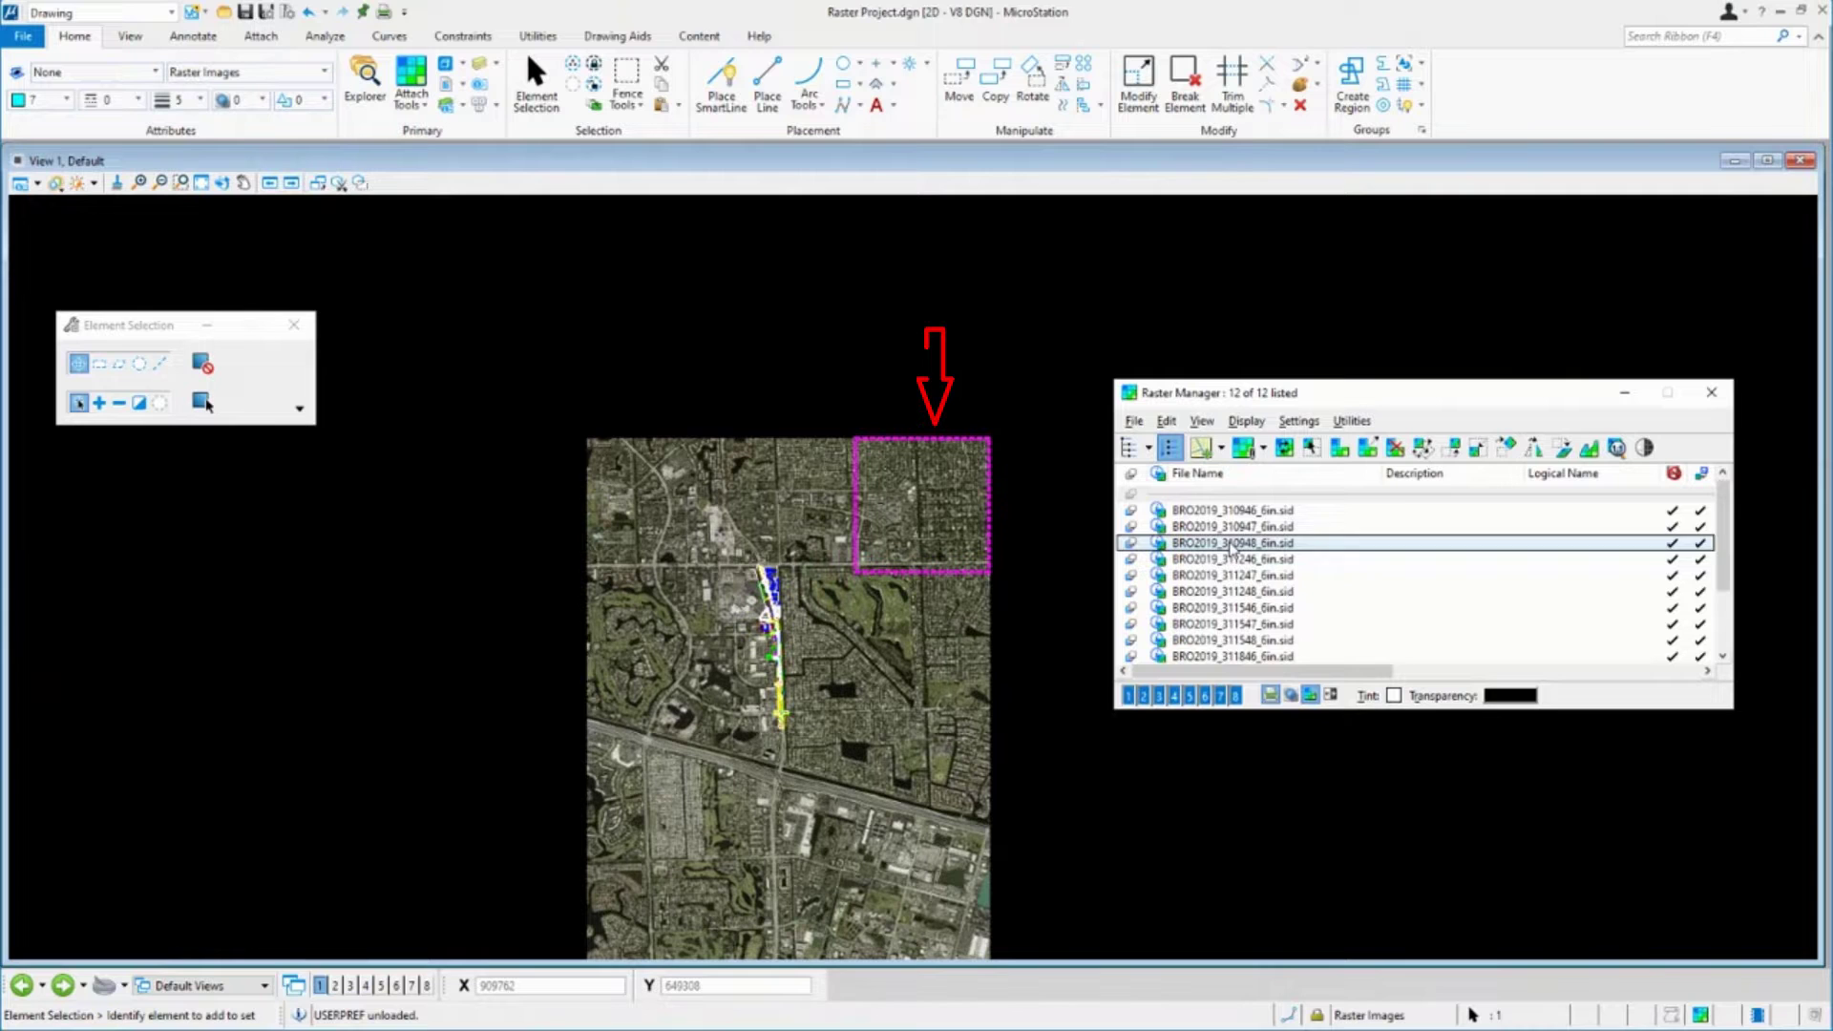
- Select BRO2019_310946, 310948 and 310947 together in Raster Manager
{"action": "scroll", "coordinate": [967, 441], "scroll_direction": "up", "scroll_amount": 7}
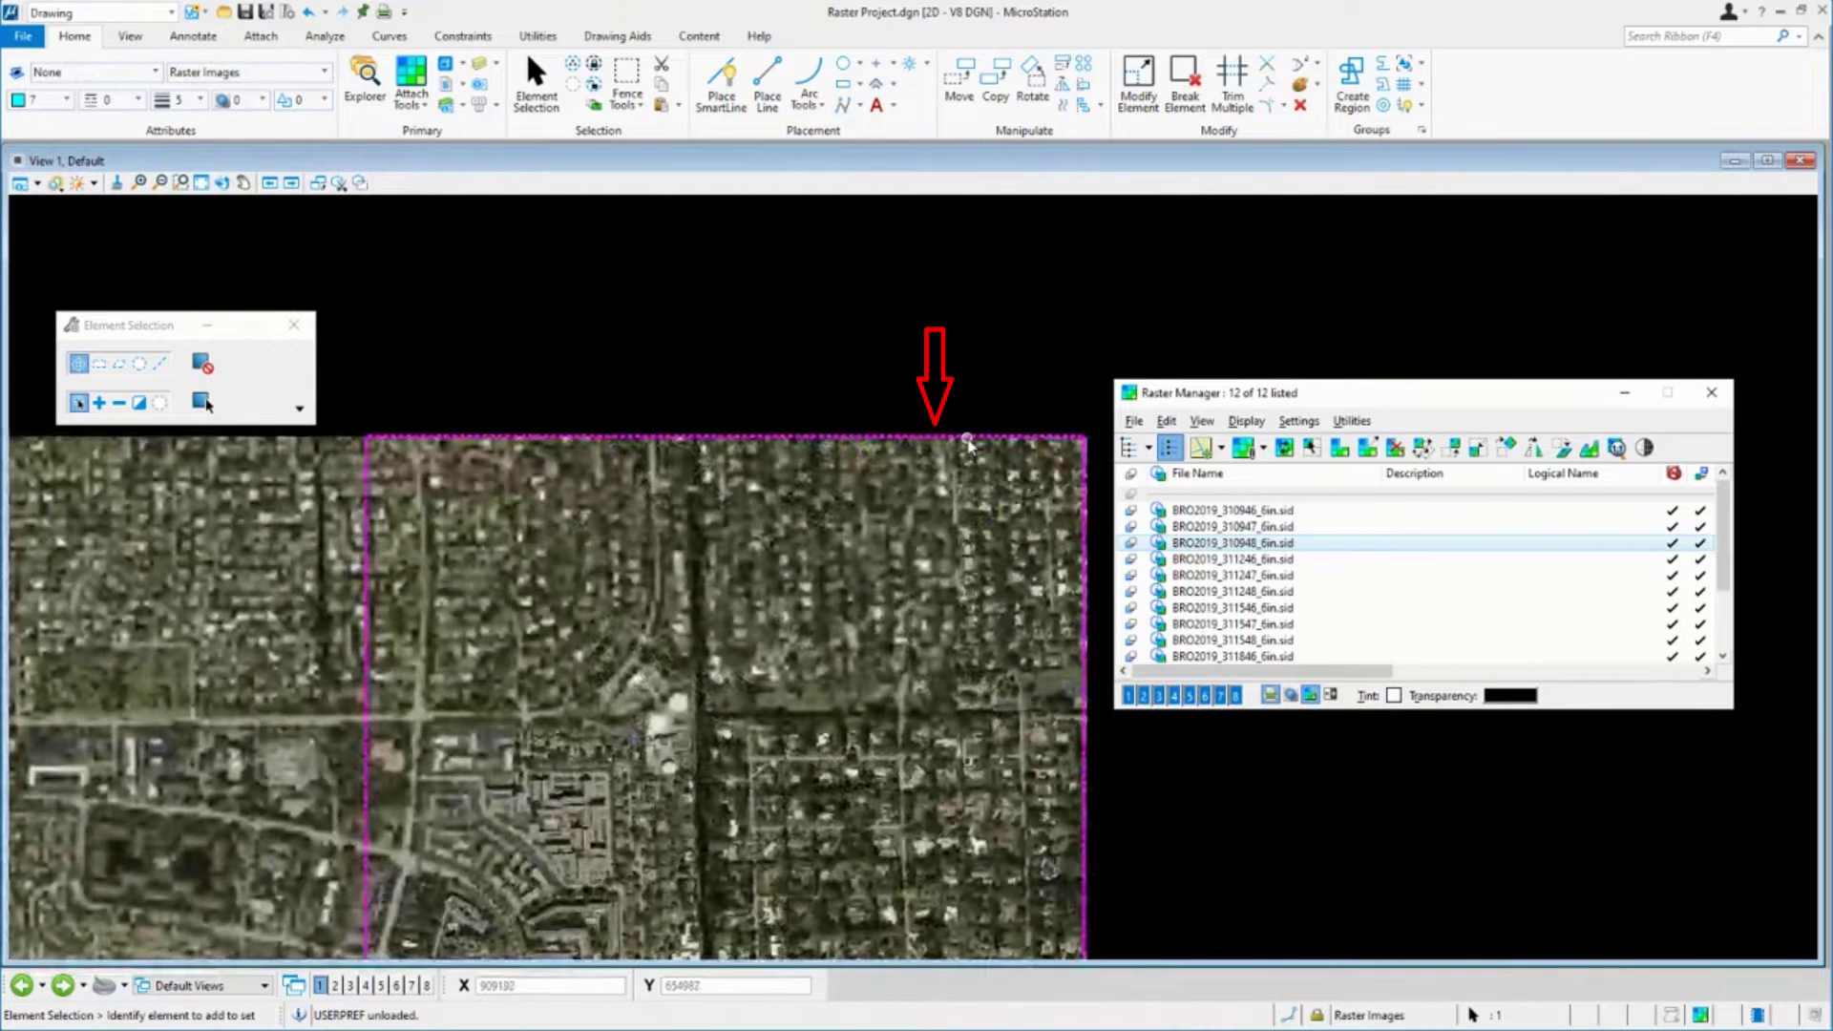
{"action": "scroll", "coordinate": [967, 441], "scroll_direction": "down", "scroll_amount": 5}
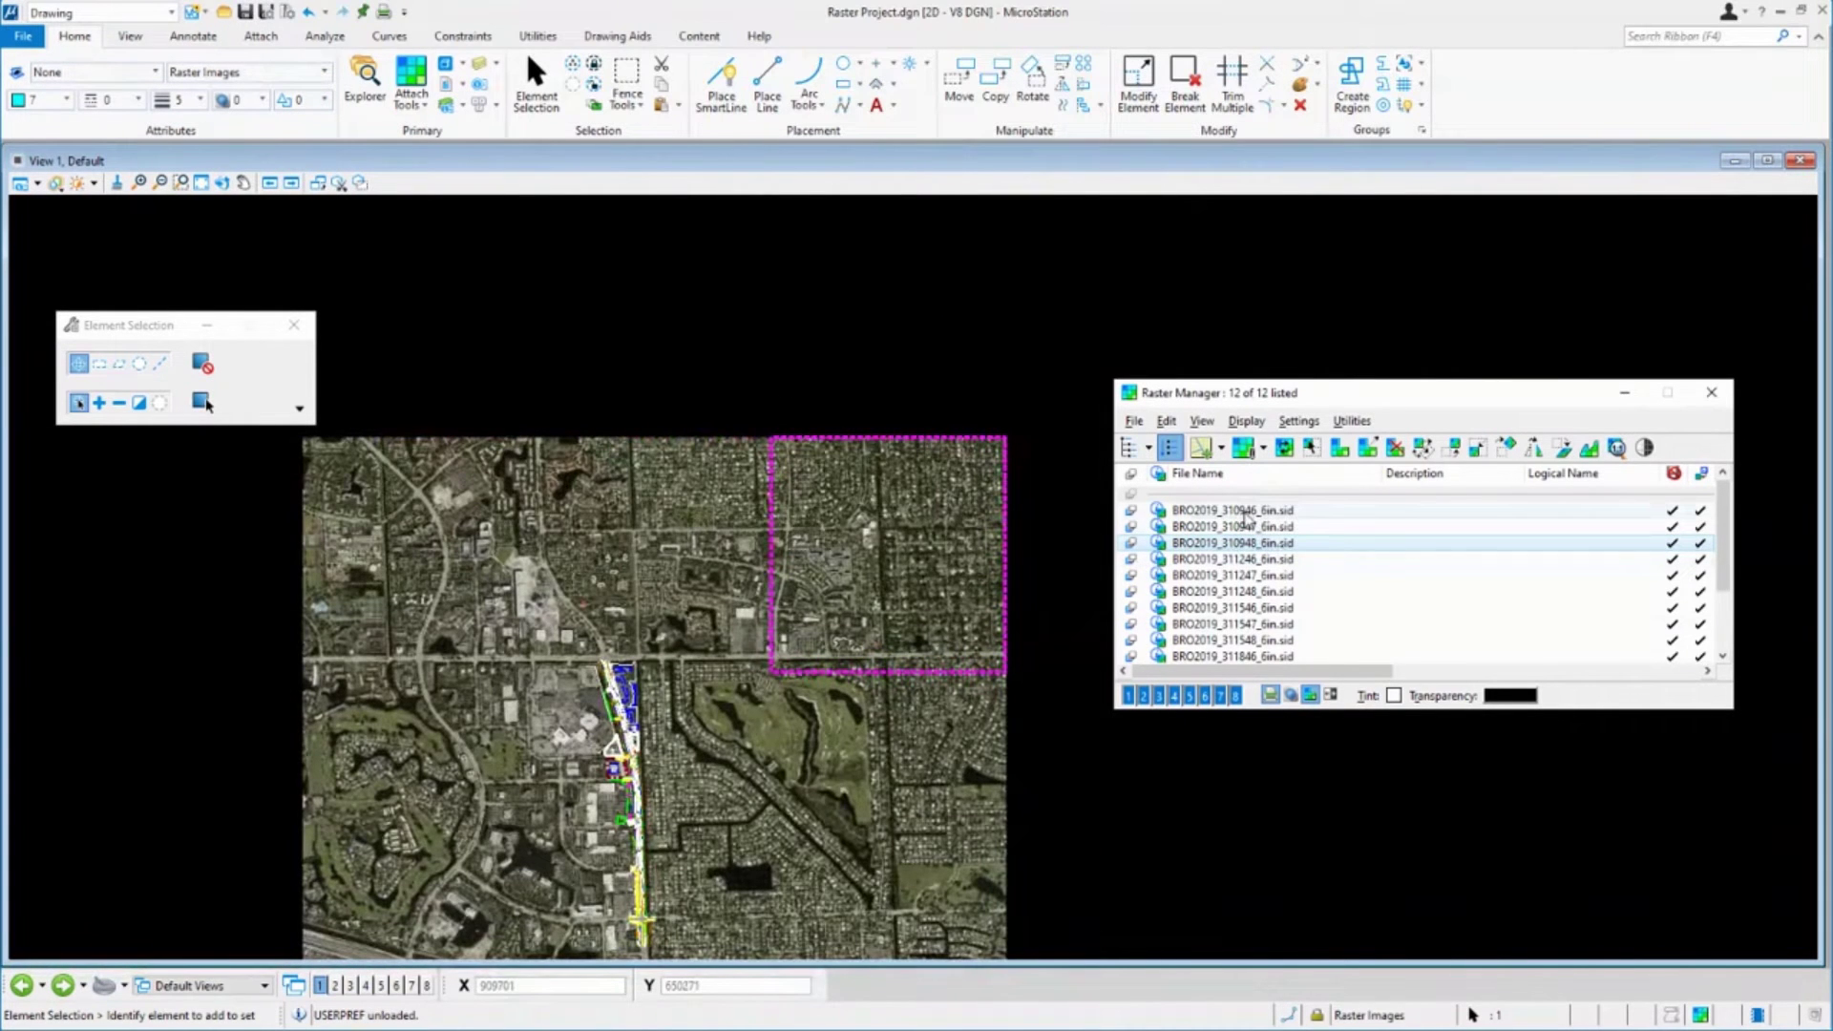
{"action": "left_click", "coordinate": [1241, 510]}
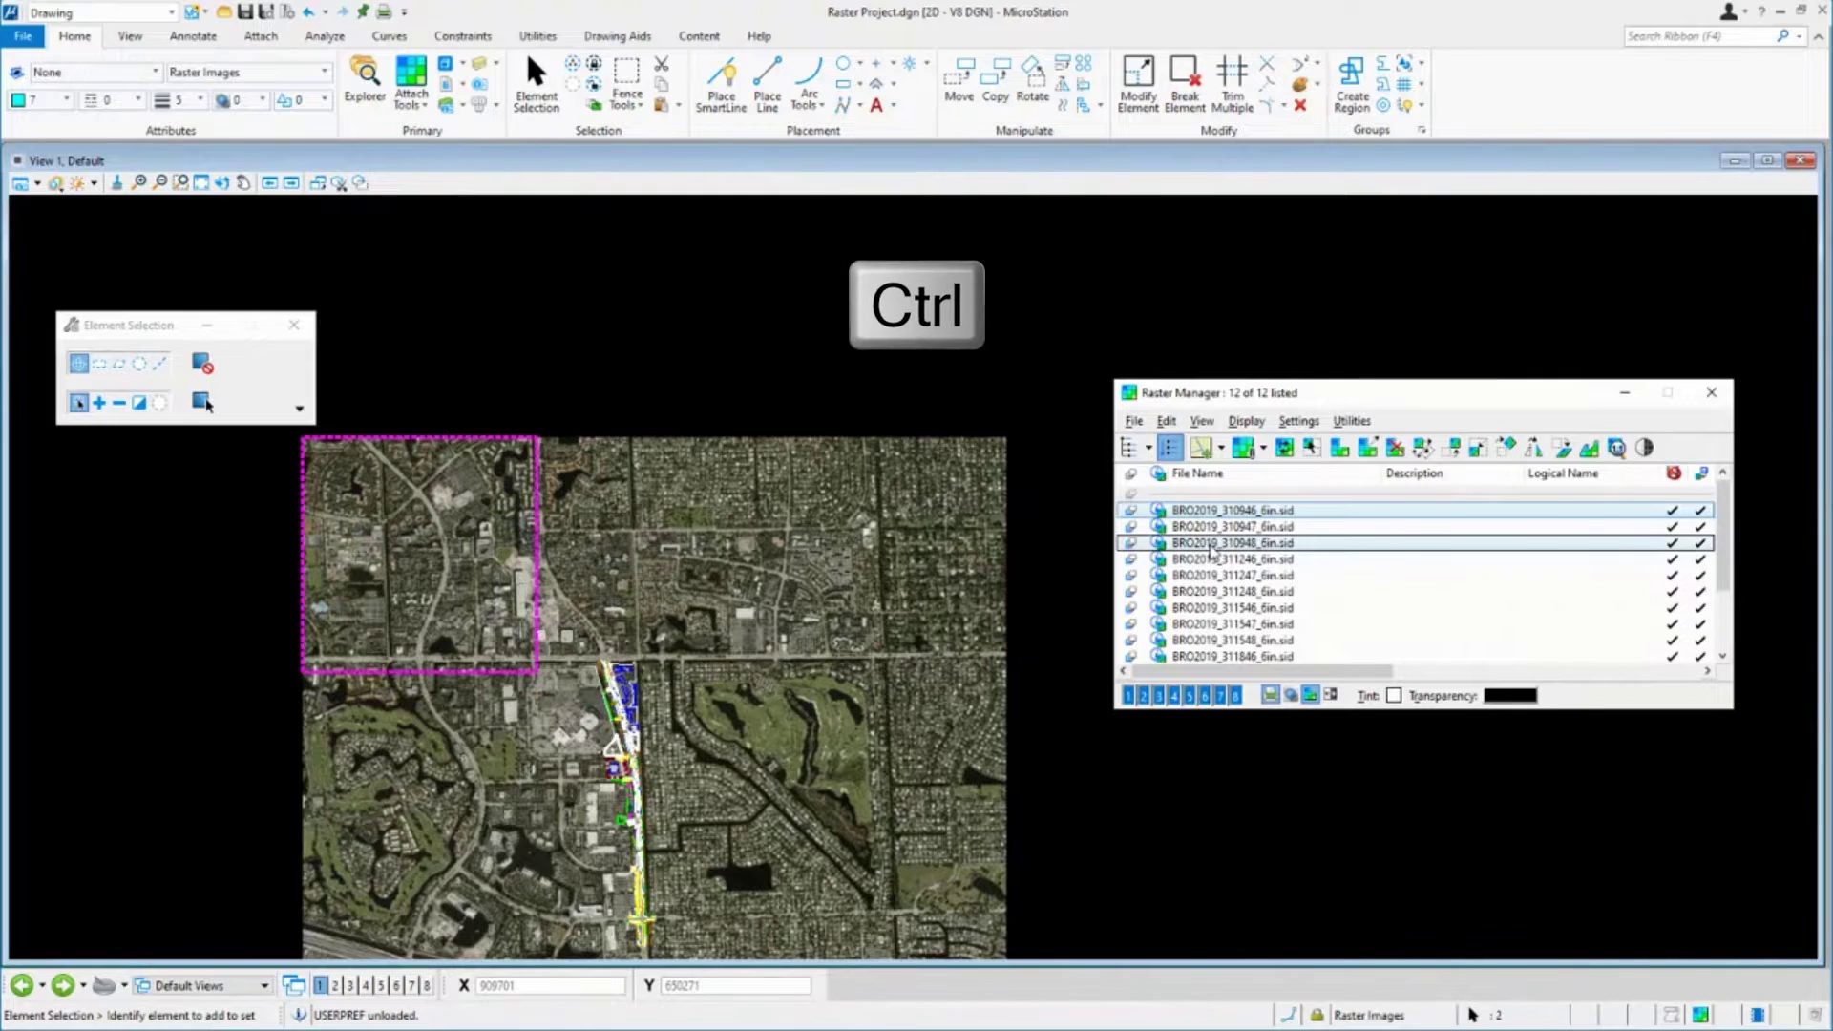
{"action": "left_click", "coordinate": [1205, 542], "text": "ctrl"}
{"action": "left_click", "coordinate": [1202, 528], "text": "ctrl"}
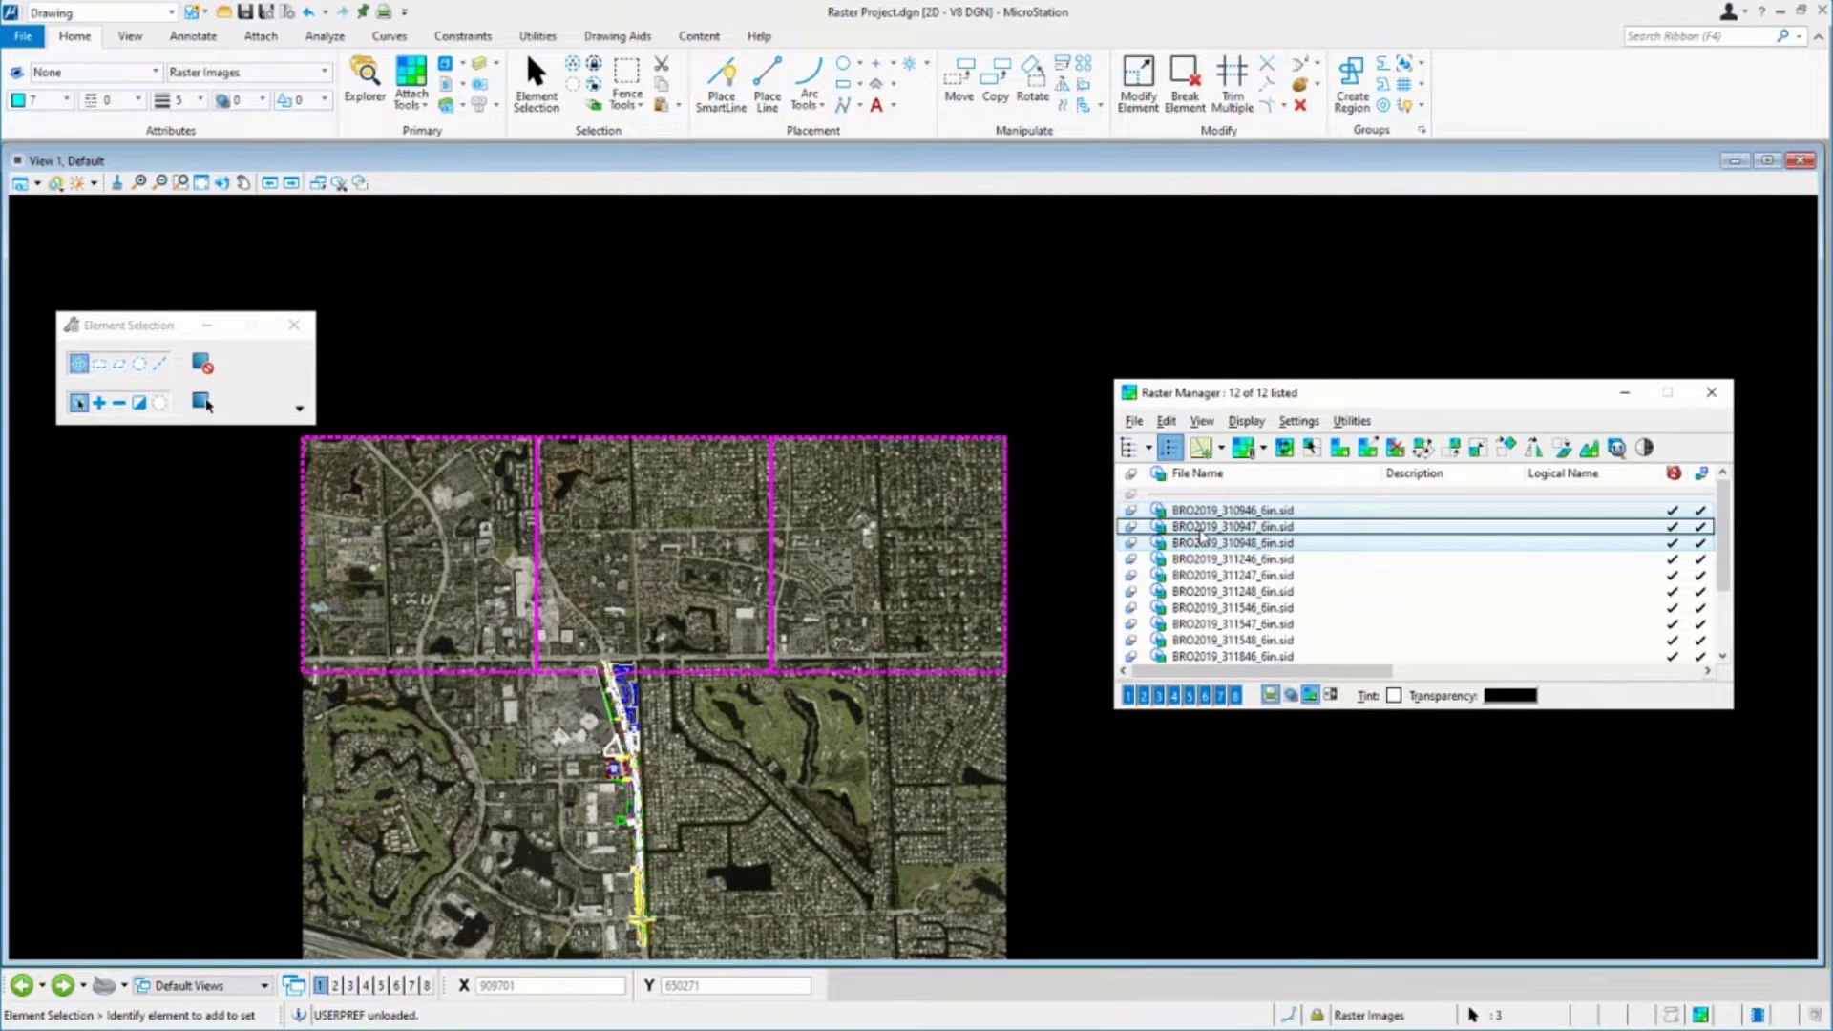
- Apply Fit Rasters To View to tiles 310946–310948 in View 1, then select only 310946
{"action": "left_click", "coordinate": [1240, 428]}
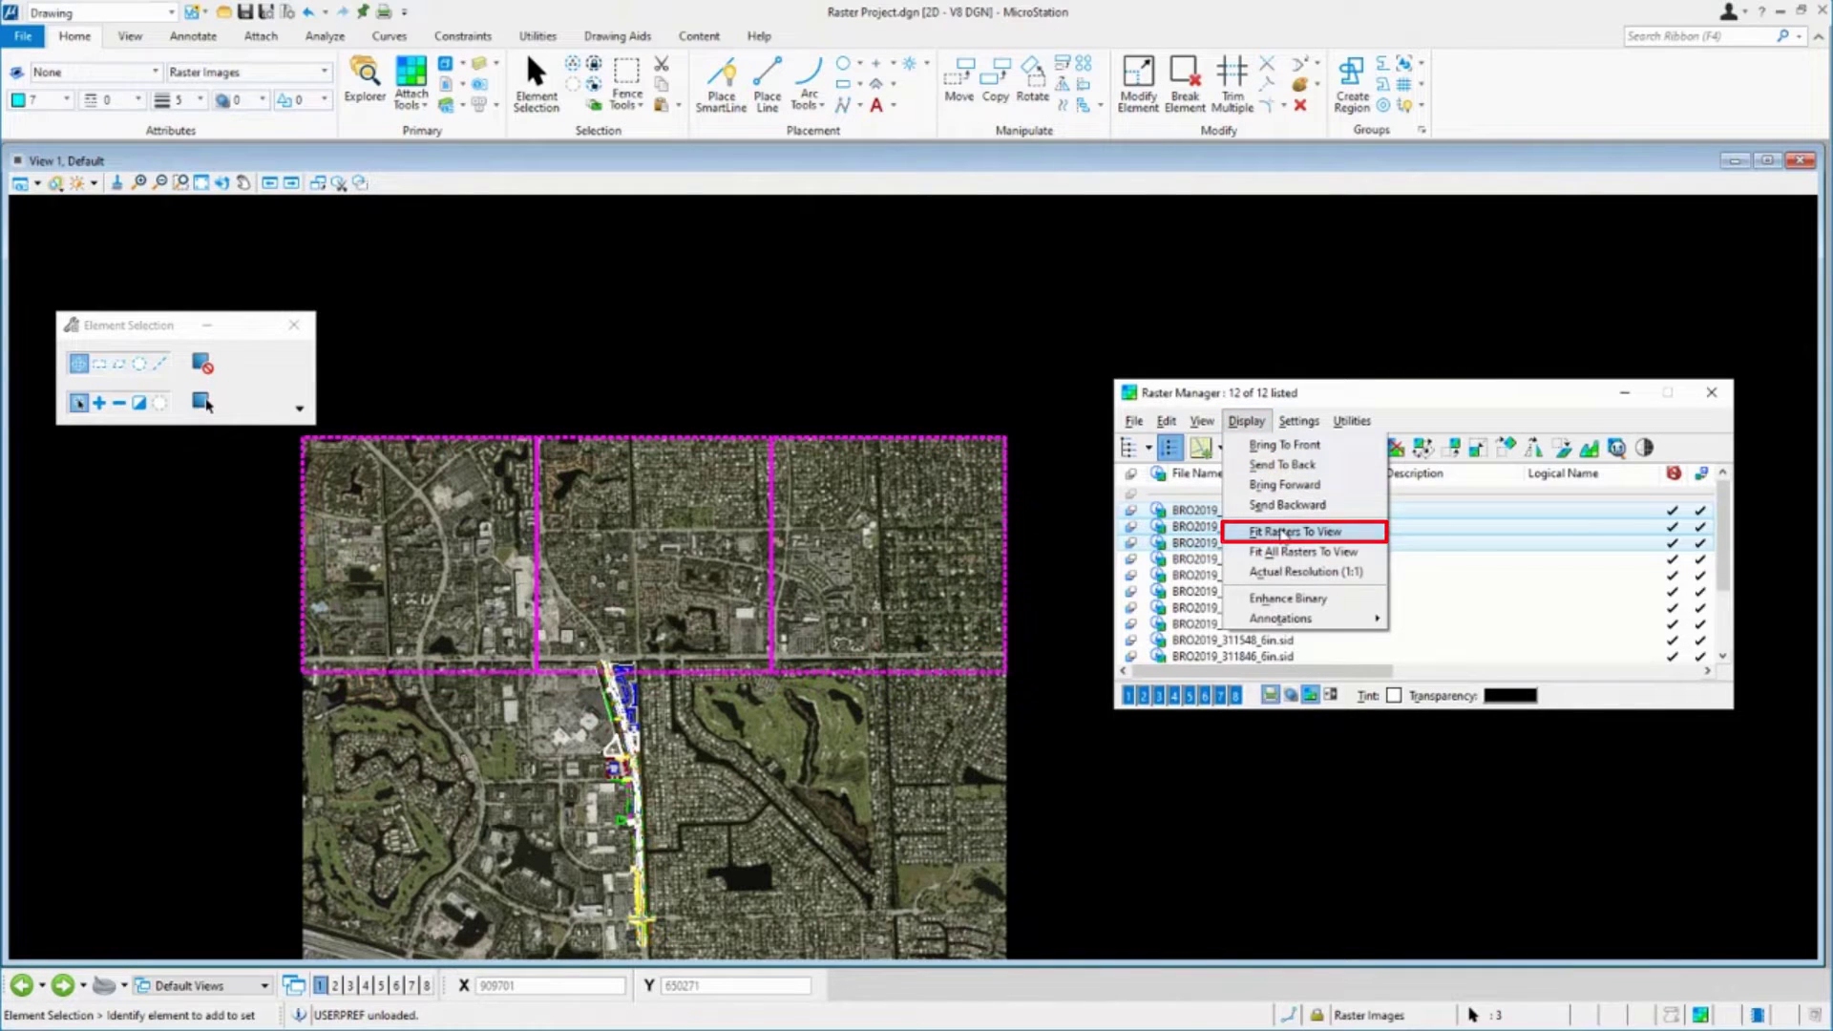
{"action": "left_click", "coordinate": [1284, 533]}
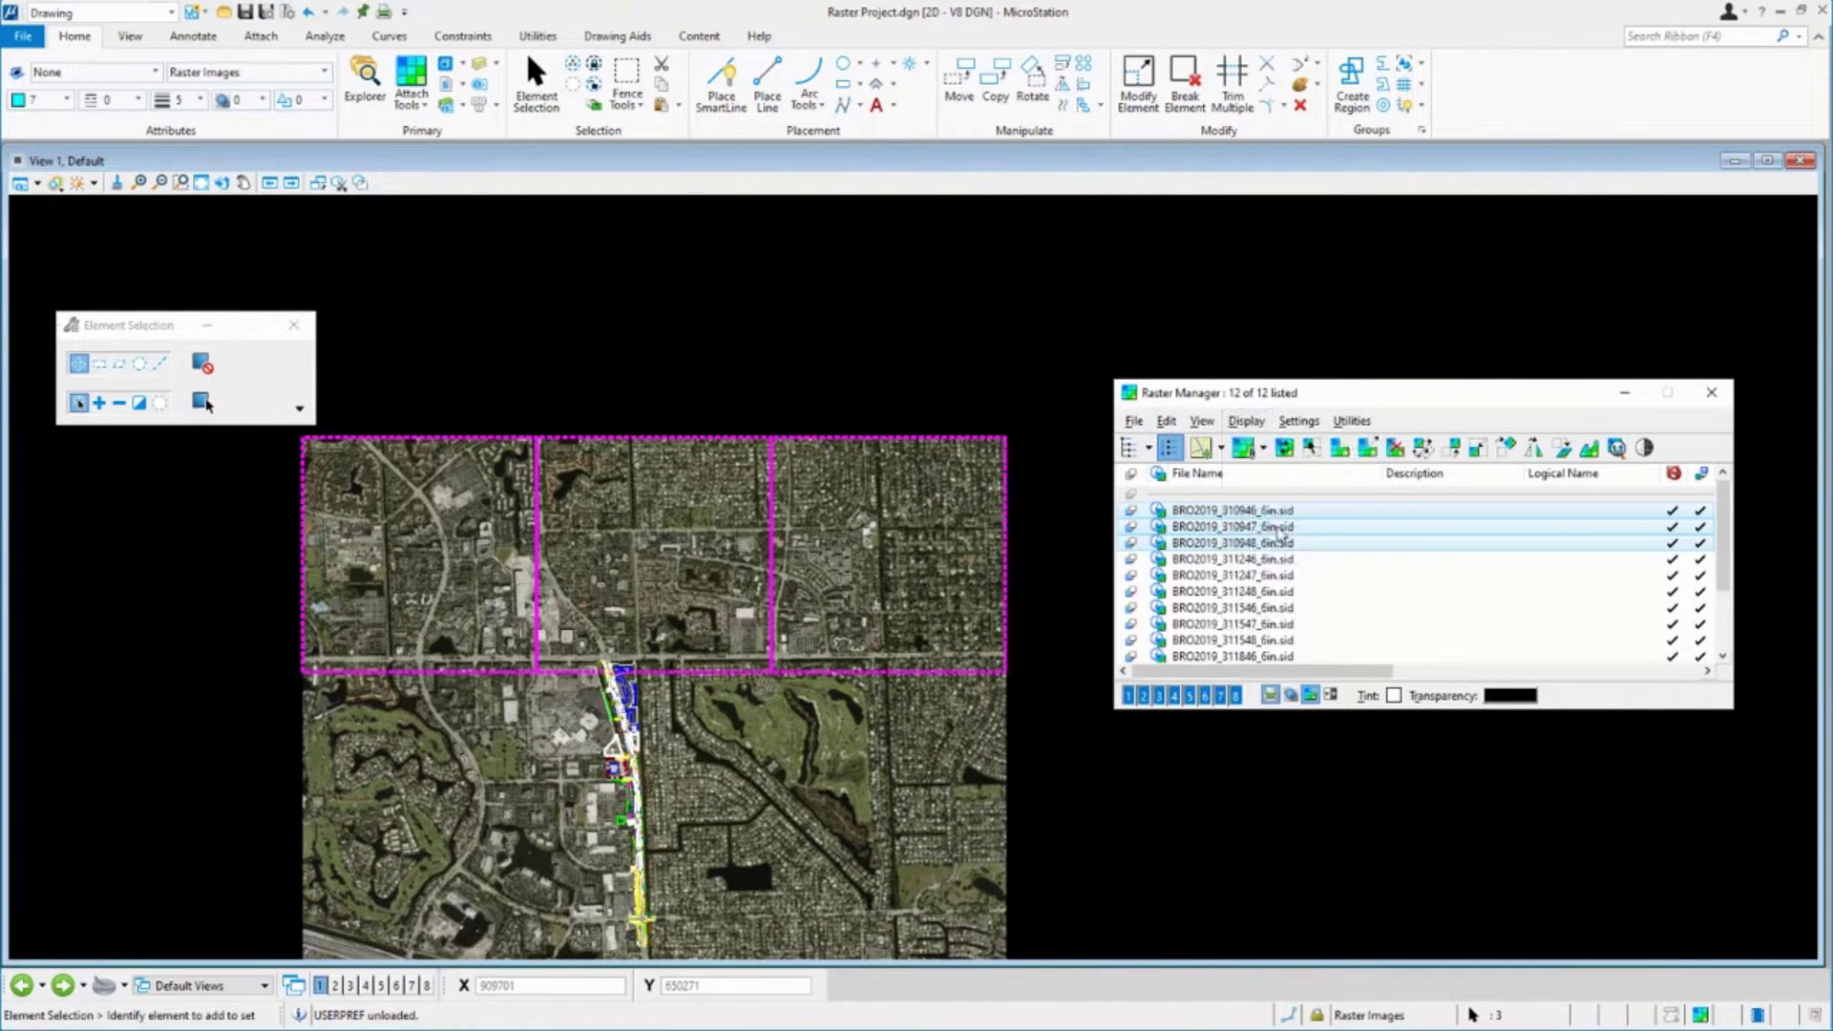
{"action": "left_click", "coordinate": [843, 373]}
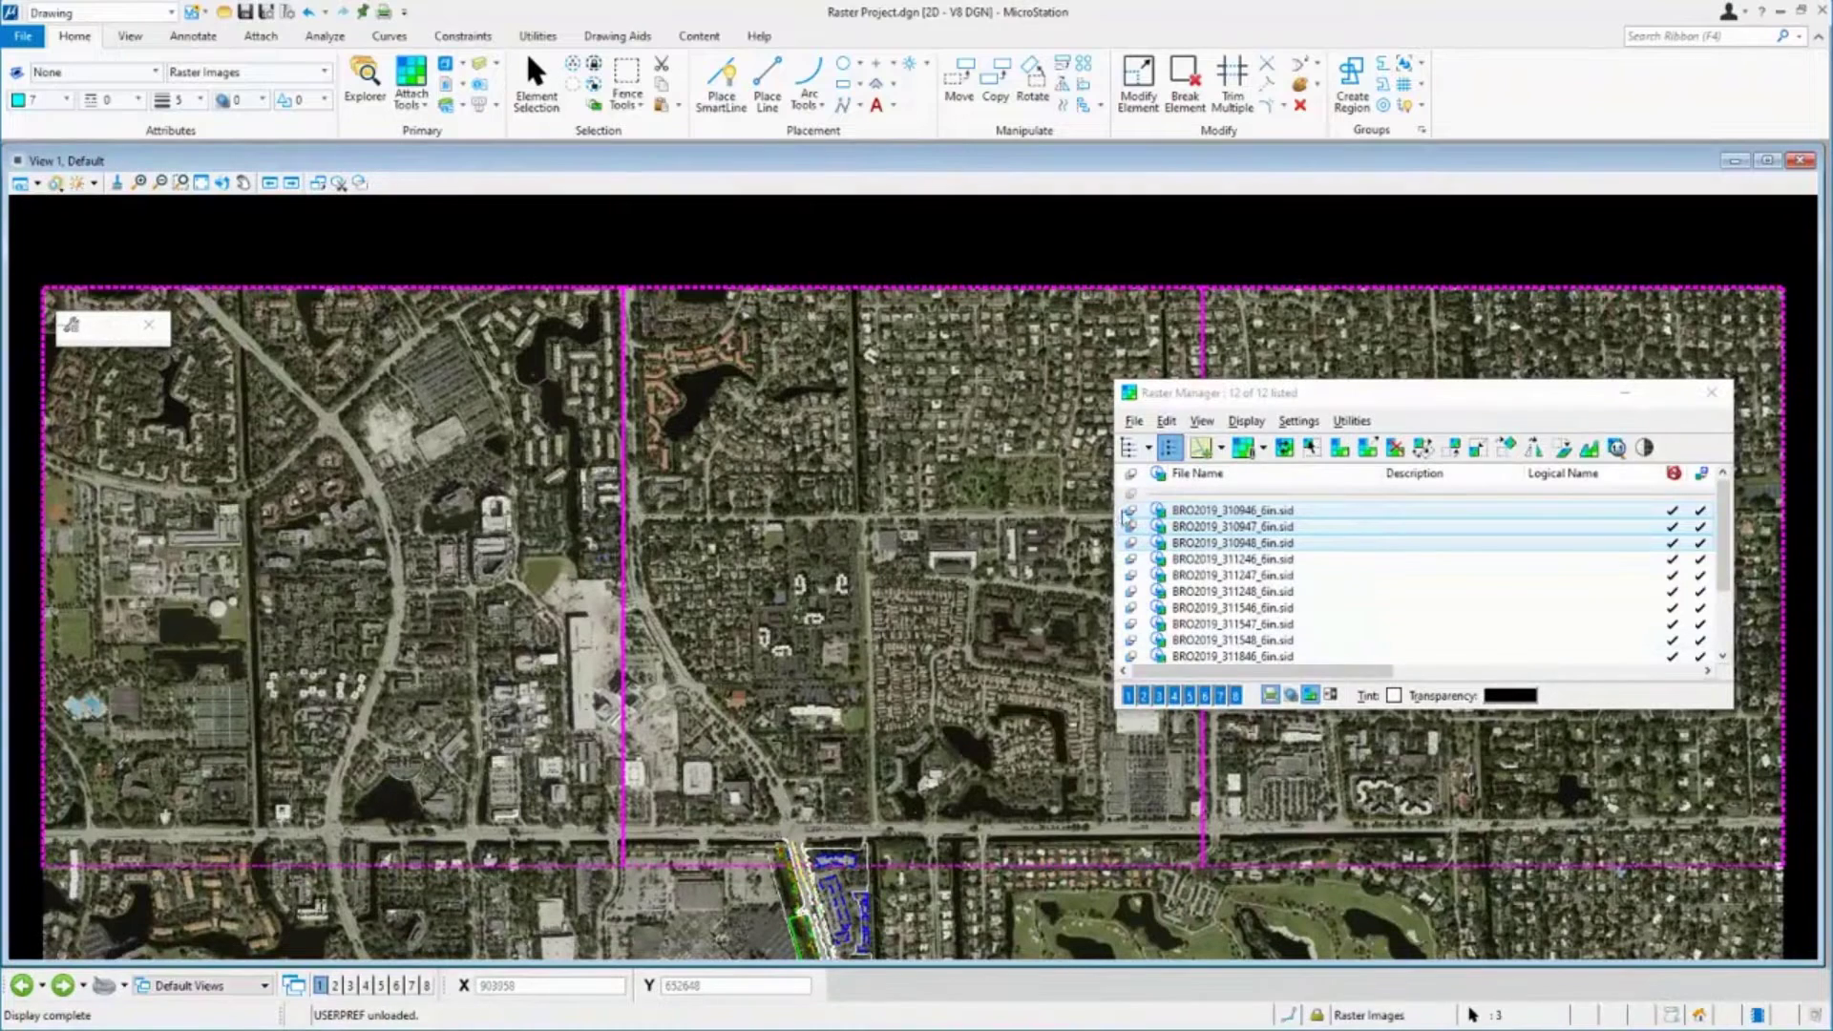
{"action": "left_click", "coordinate": [1245, 512]}
- Choose BRO2006-s035041.sid from the Aerials folder through File > Attach > Raster
{"action": "left_click", "coordinate": [1133, 421]}
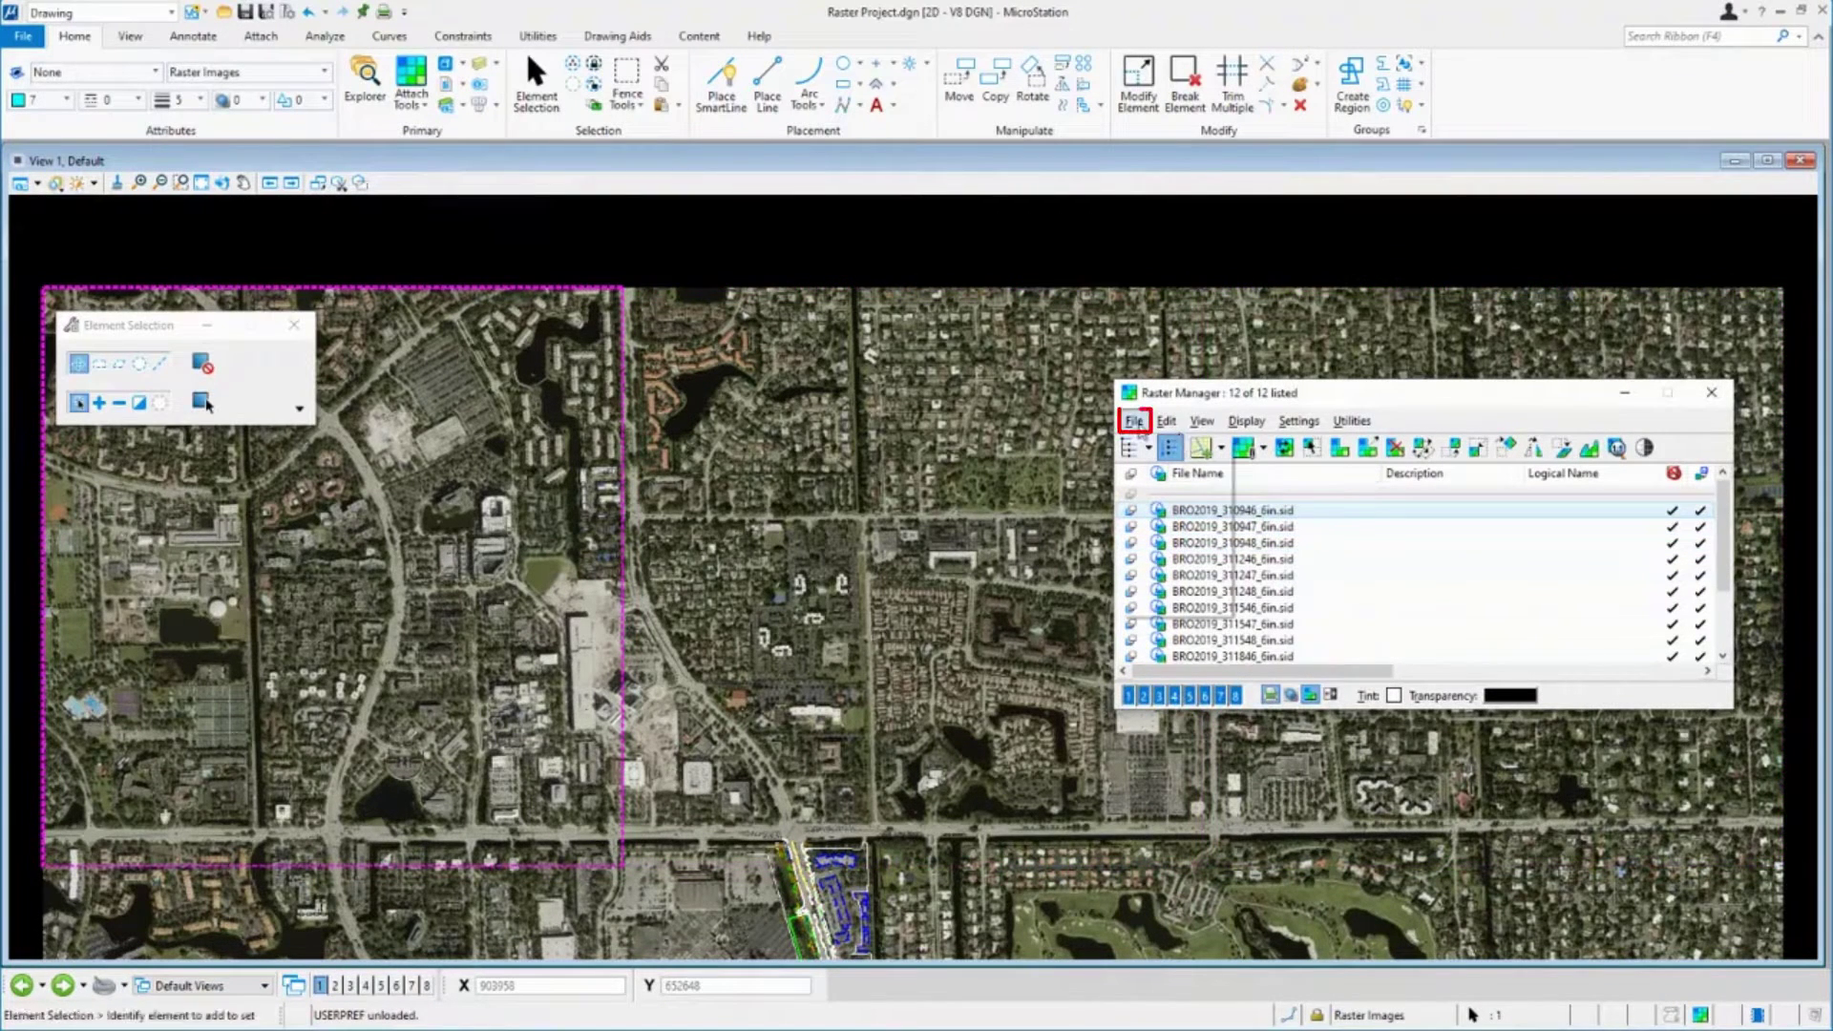
{"action": "mouse_move", "coordinate": [1152, 465]}
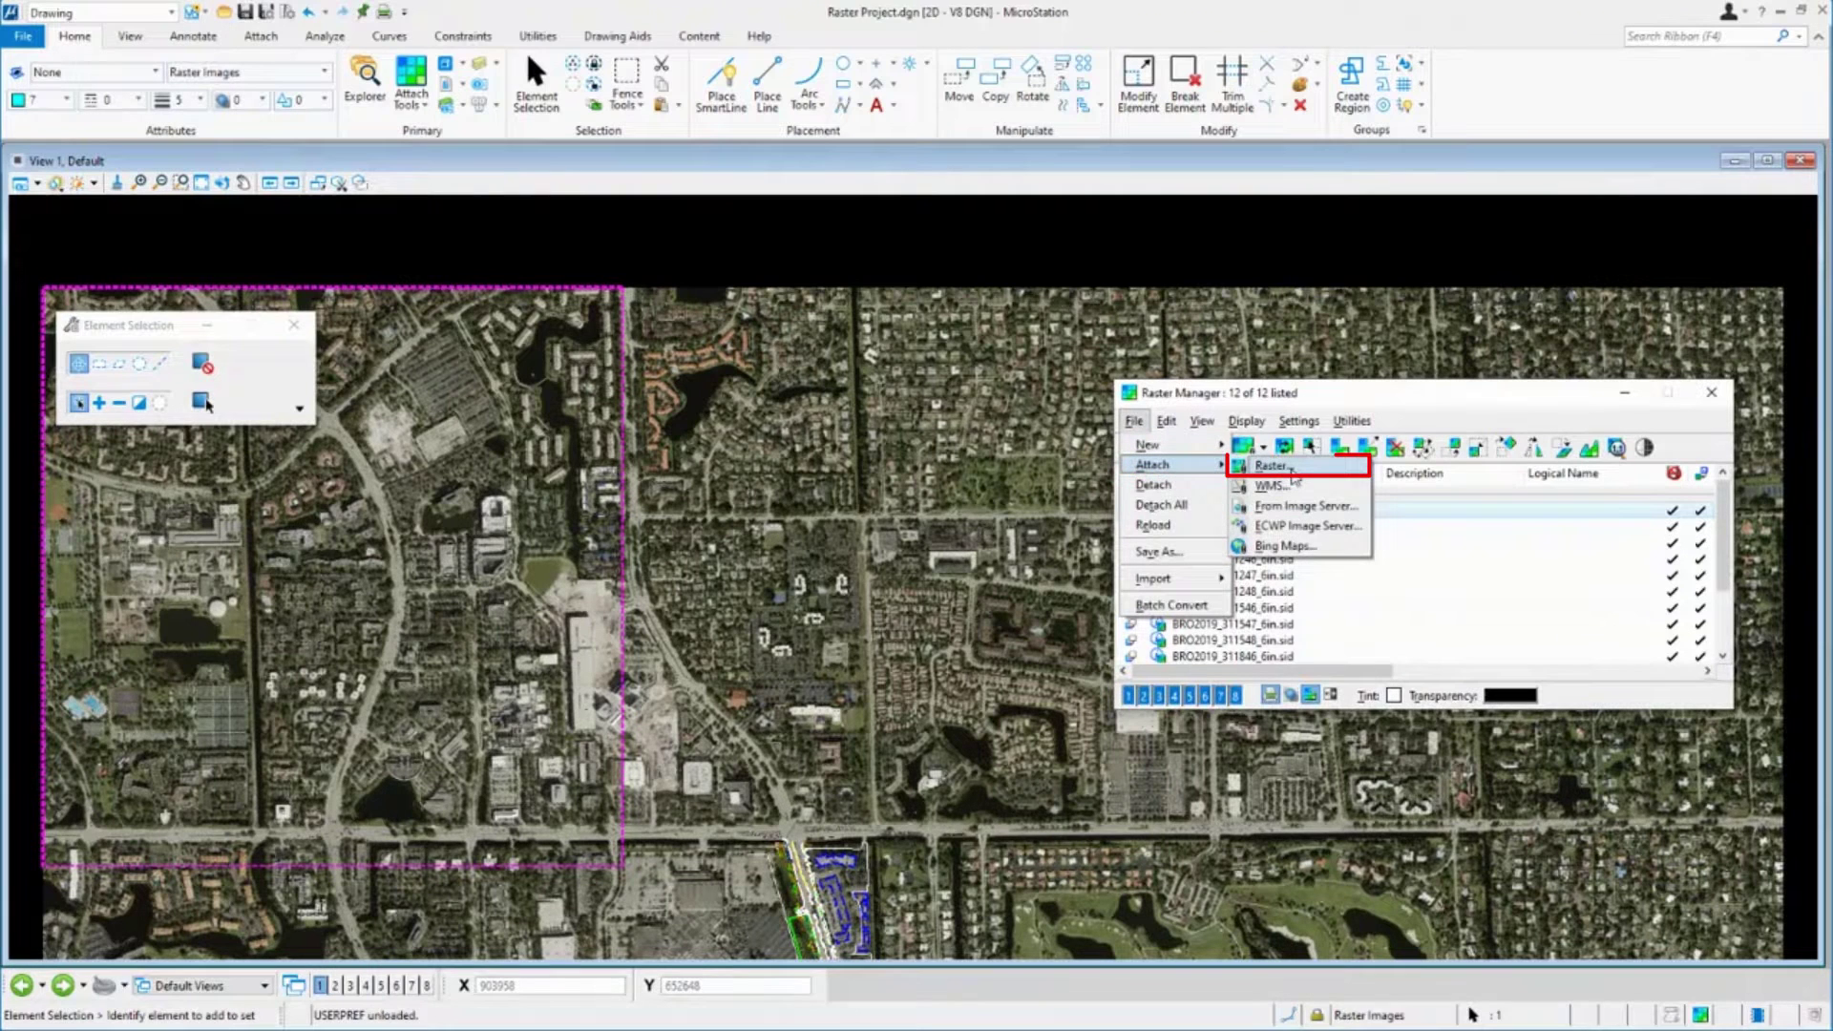
{"action": "left_click", "coordinate": [1271, 466]}
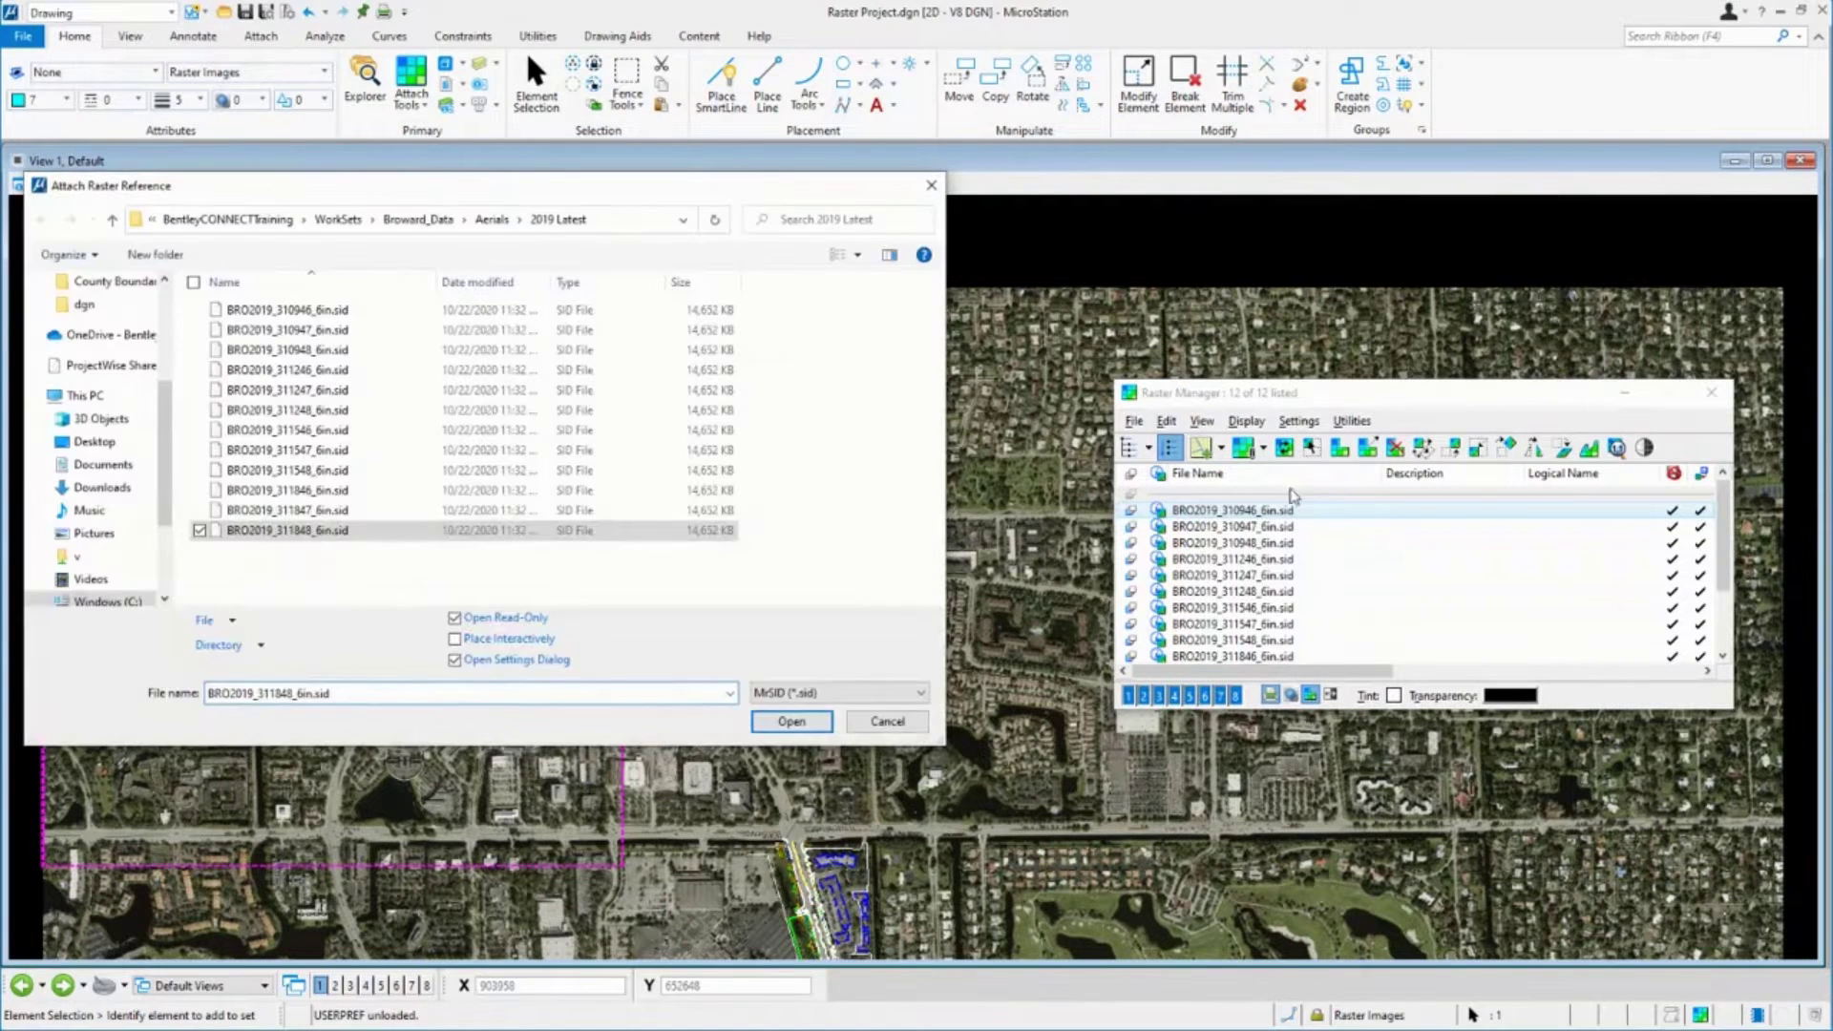
{"action": "left_click", "coordinate": [492, 219]}
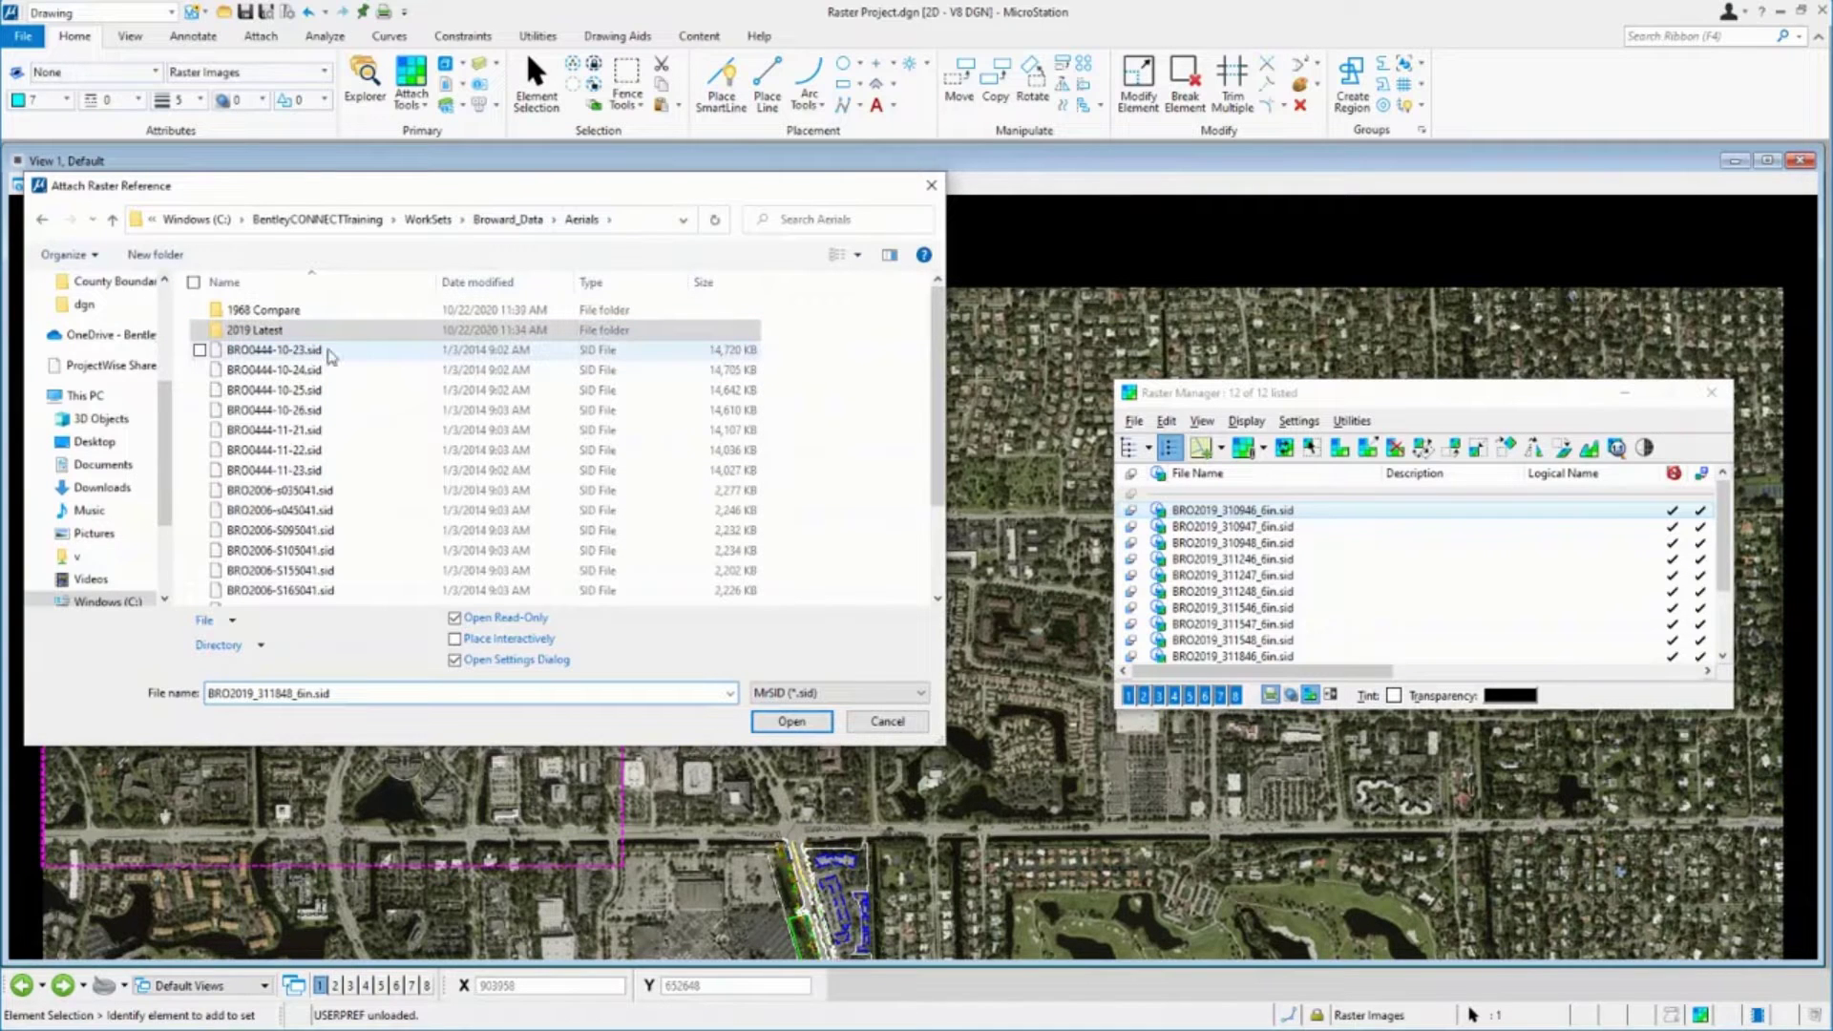
{"action": "left_click", "coordinate": [256, 491]}
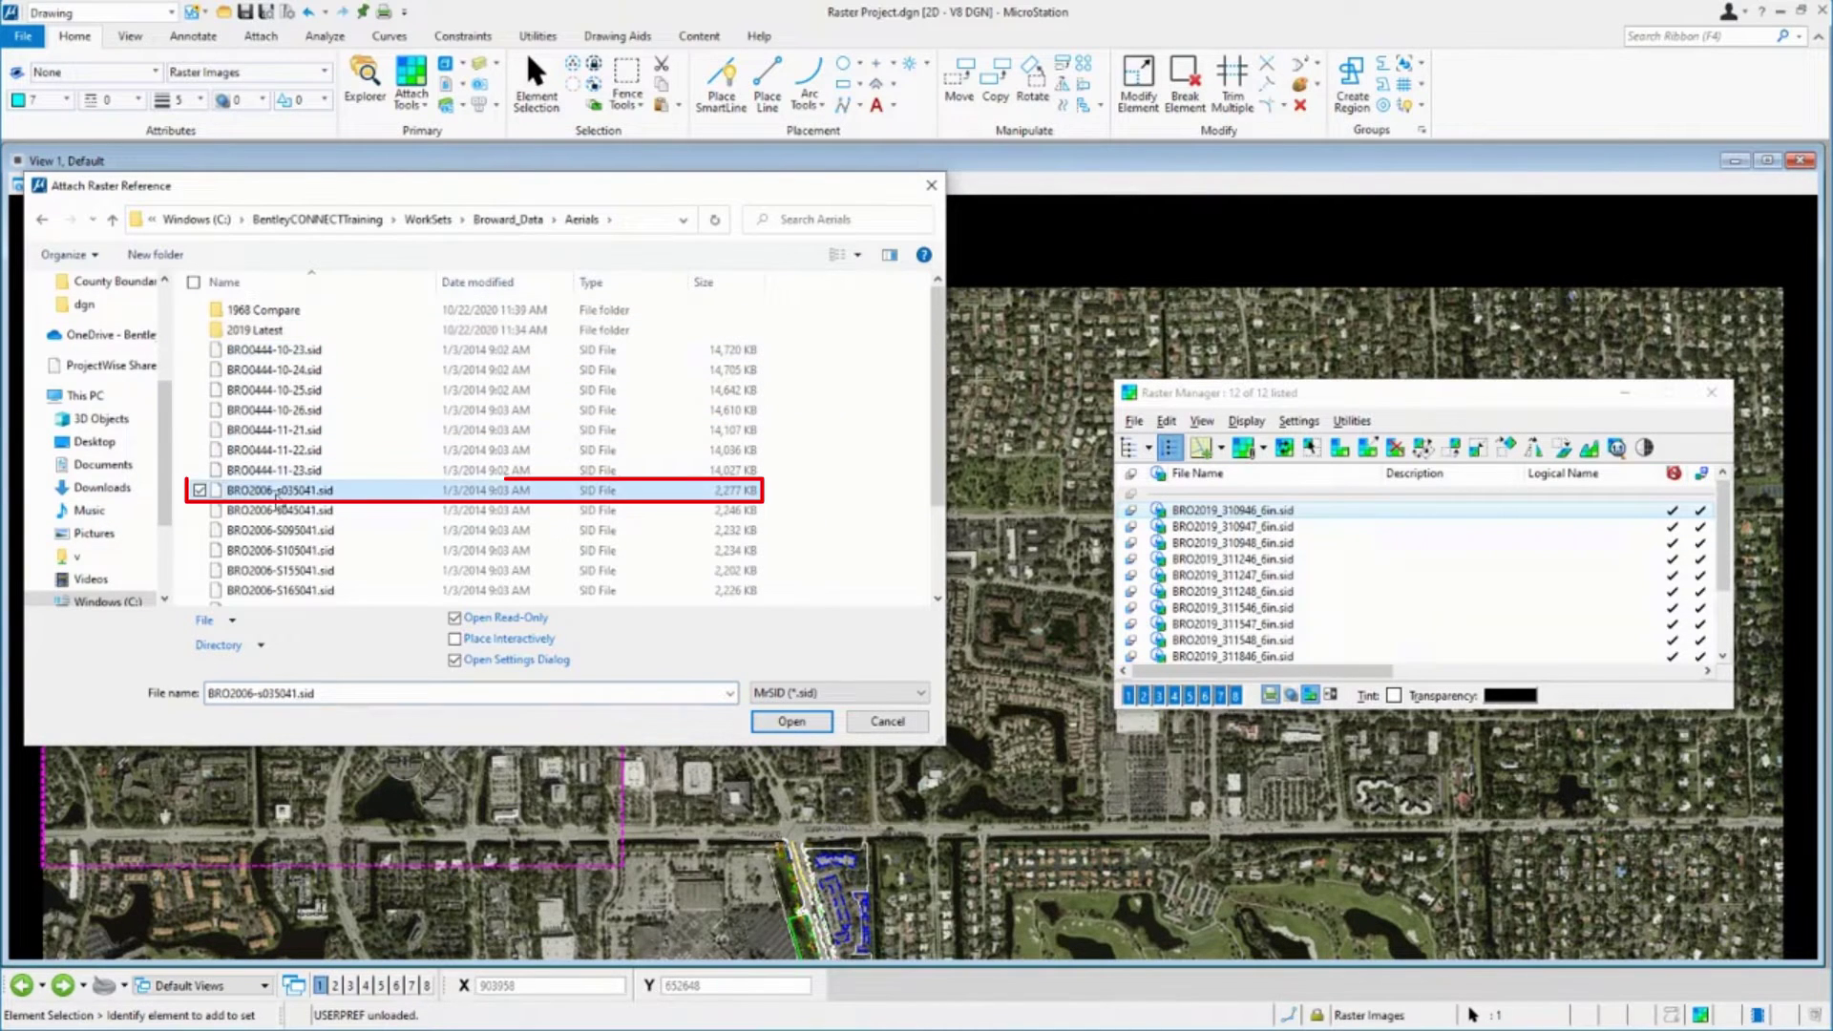
{"action": "left_click", "coordinate": [775, 726]}
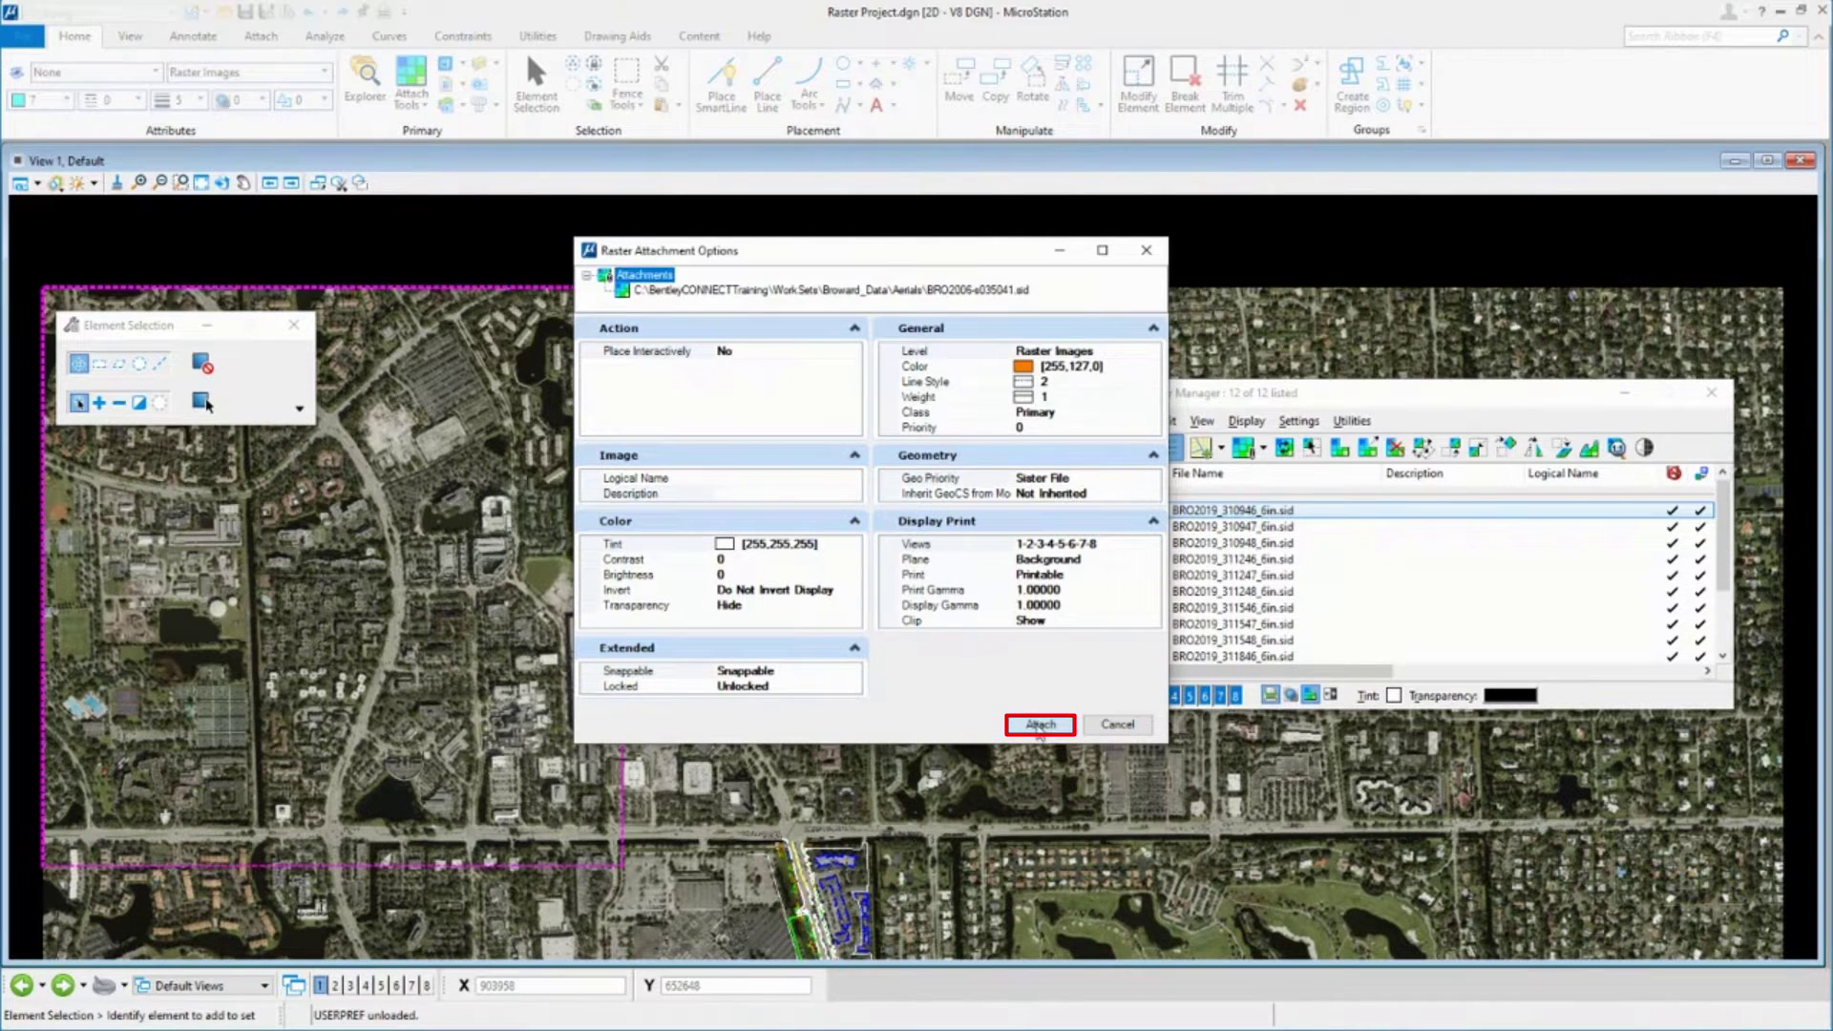
- Attach BRO2006-s035041.sid with the default attachment options
{"action": "left_click", "coordinate": [1039, 725]}
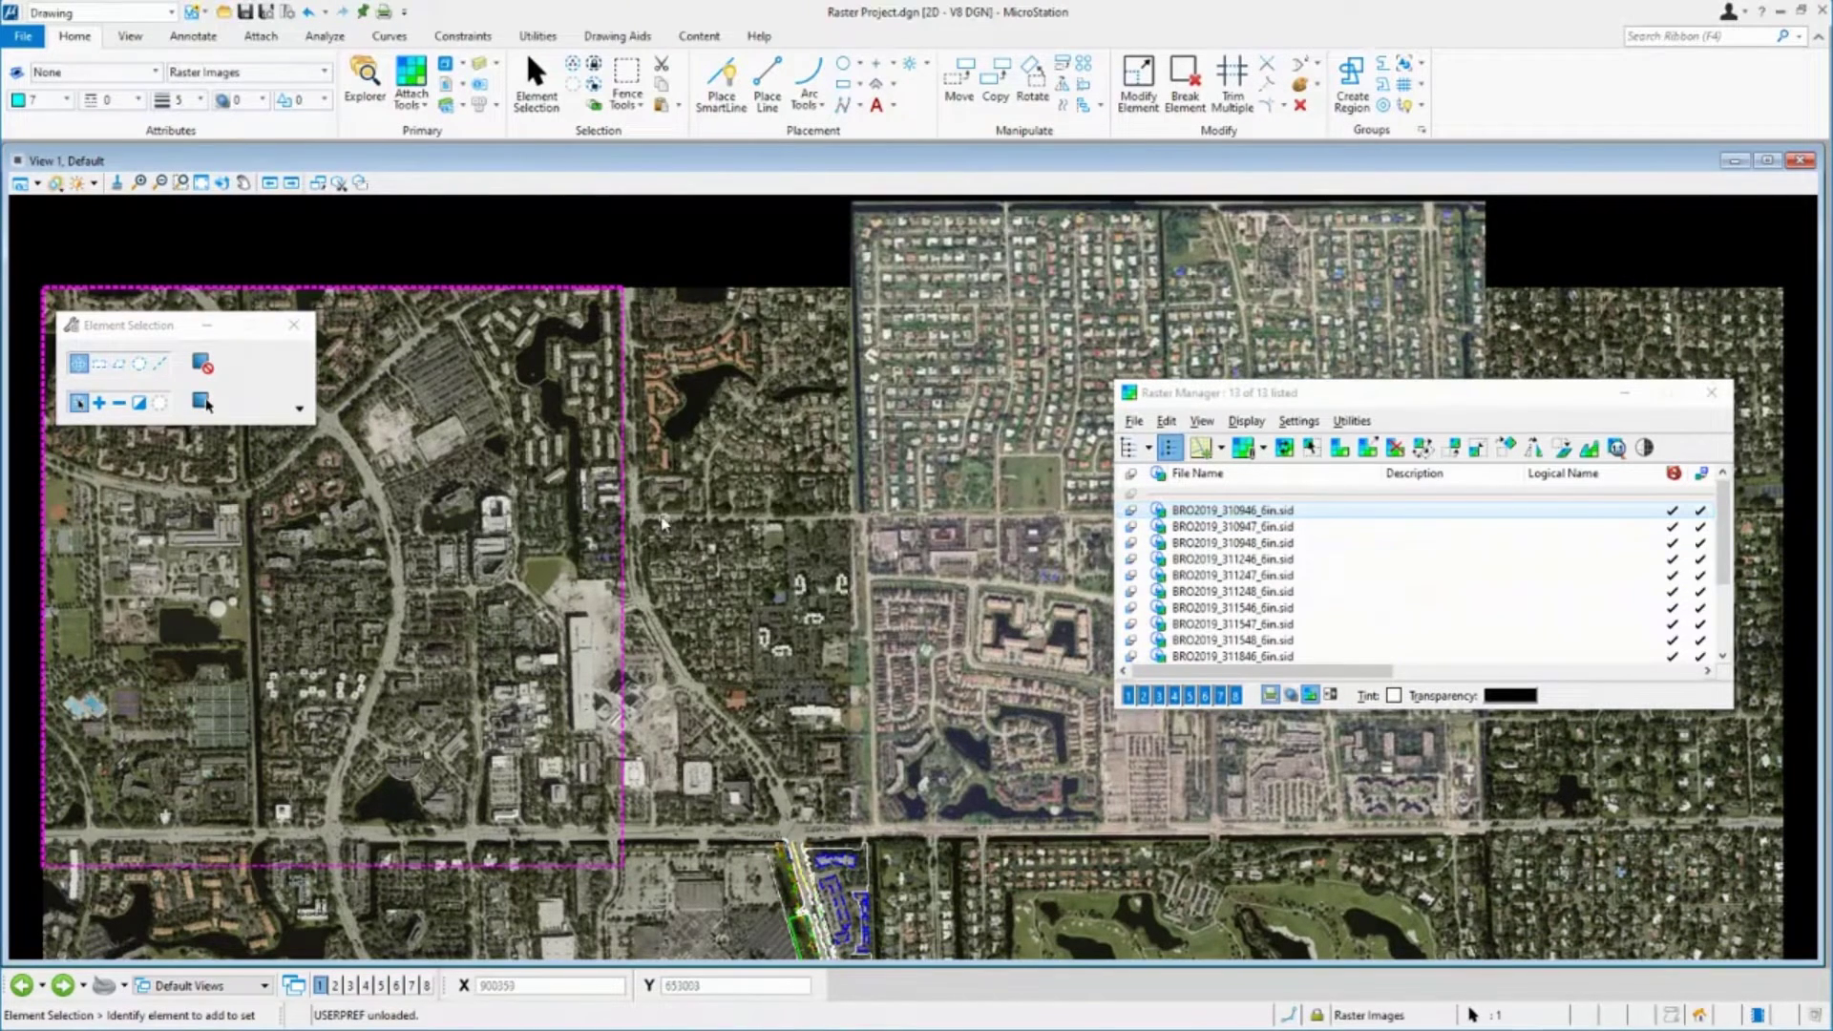
{"action": "scroll", "coordinate": [701, 541], "scroll_direction": "down", "scroll_amount": 2}
{"action": "scroll", "coordinate": [941, 534], "scroll_direction": "up", "scroll_amount": 1}
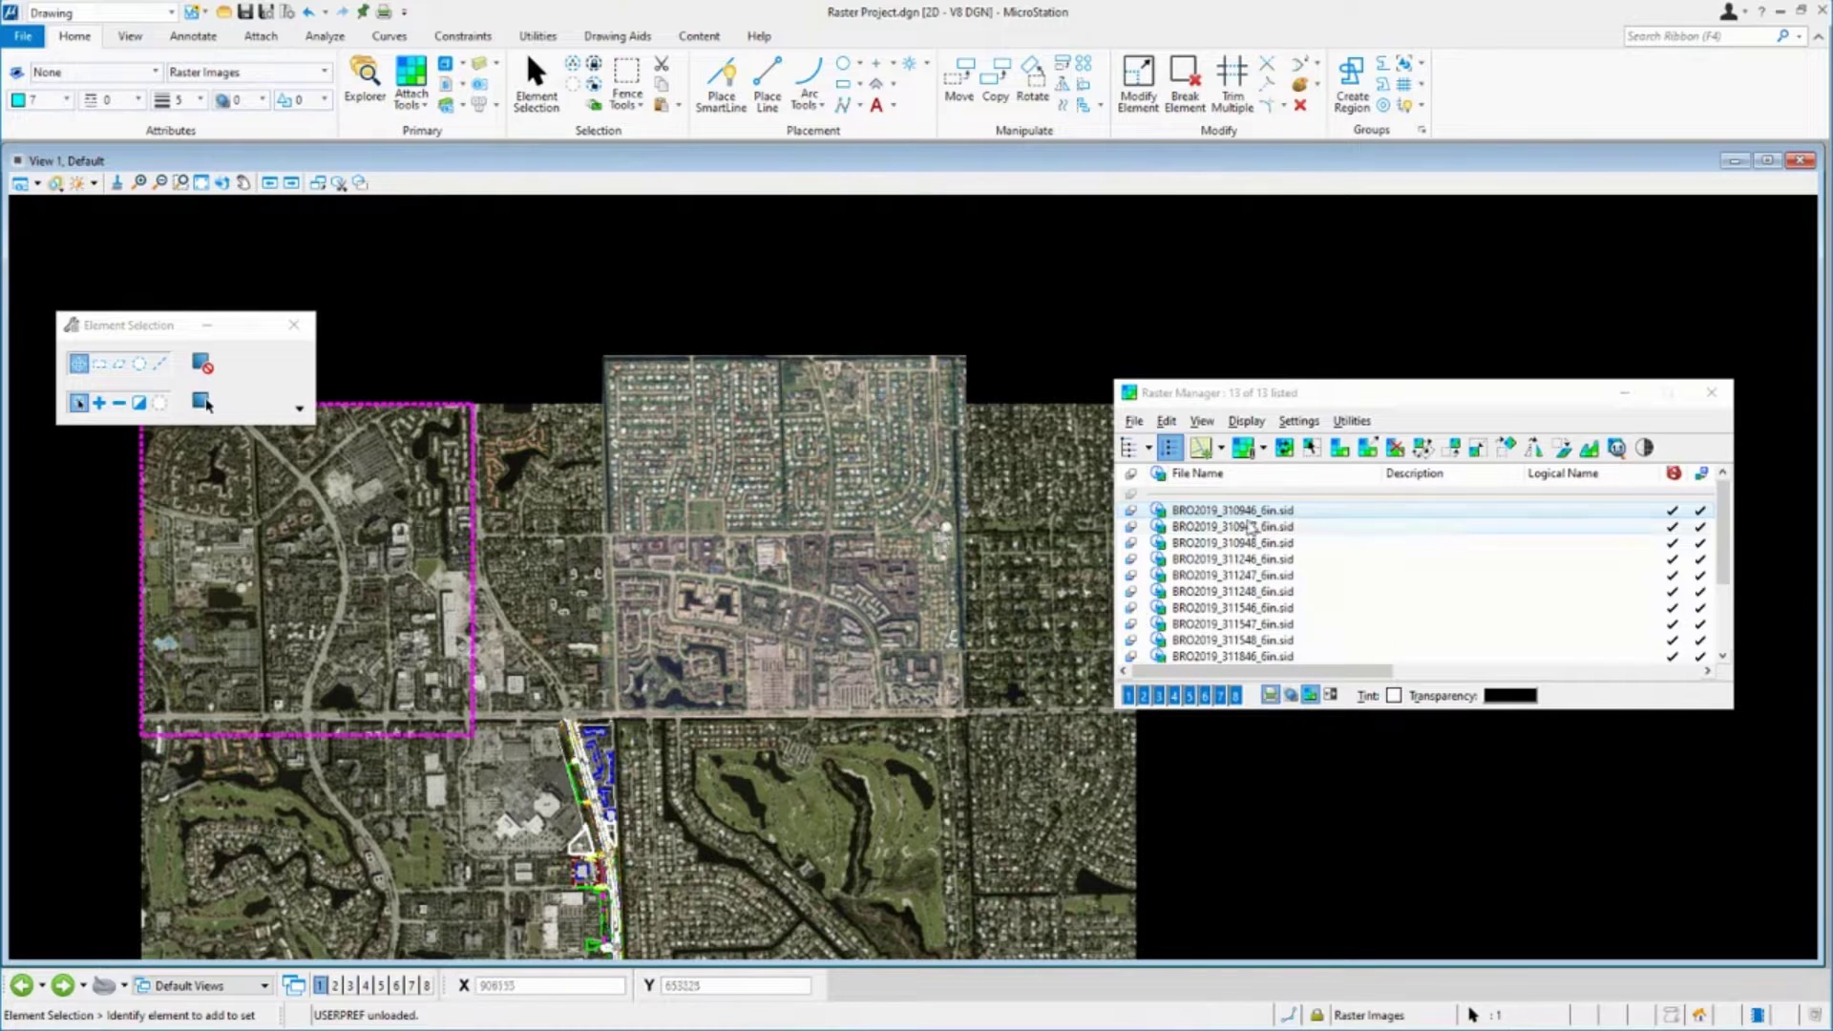
- Enlarge and move Raster Manager to list all 13 rasters, then select 310947, 310948 and BRO2006-s035041
{"action": "left_click_drag", "start_coordinate": [1284, 709], "coordinate": [1265, 936]}
{"action": "left_click_drag", "start_coordinate": [1250, 393], "coordinate": [1289, 236]}
{"action": "left_click", "coordinate": [1279, 372]}
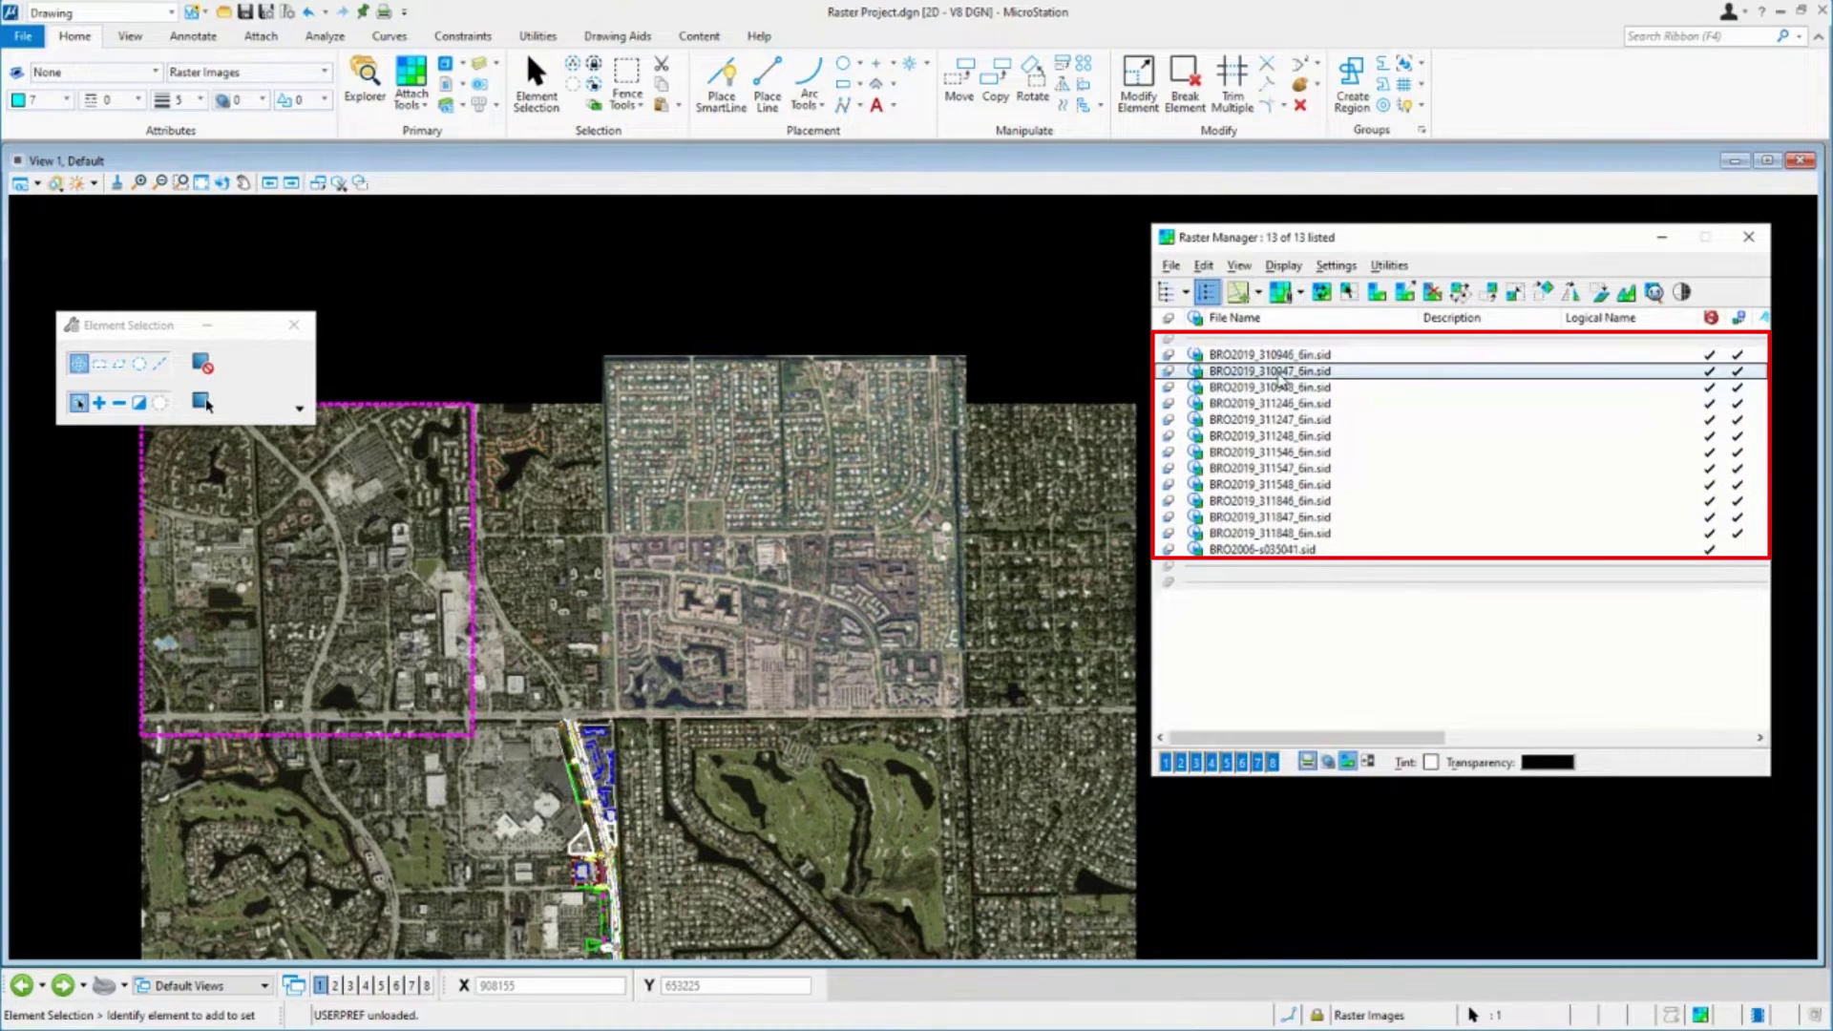
{"action": "left_click", "coordinate": [1280, 387]}
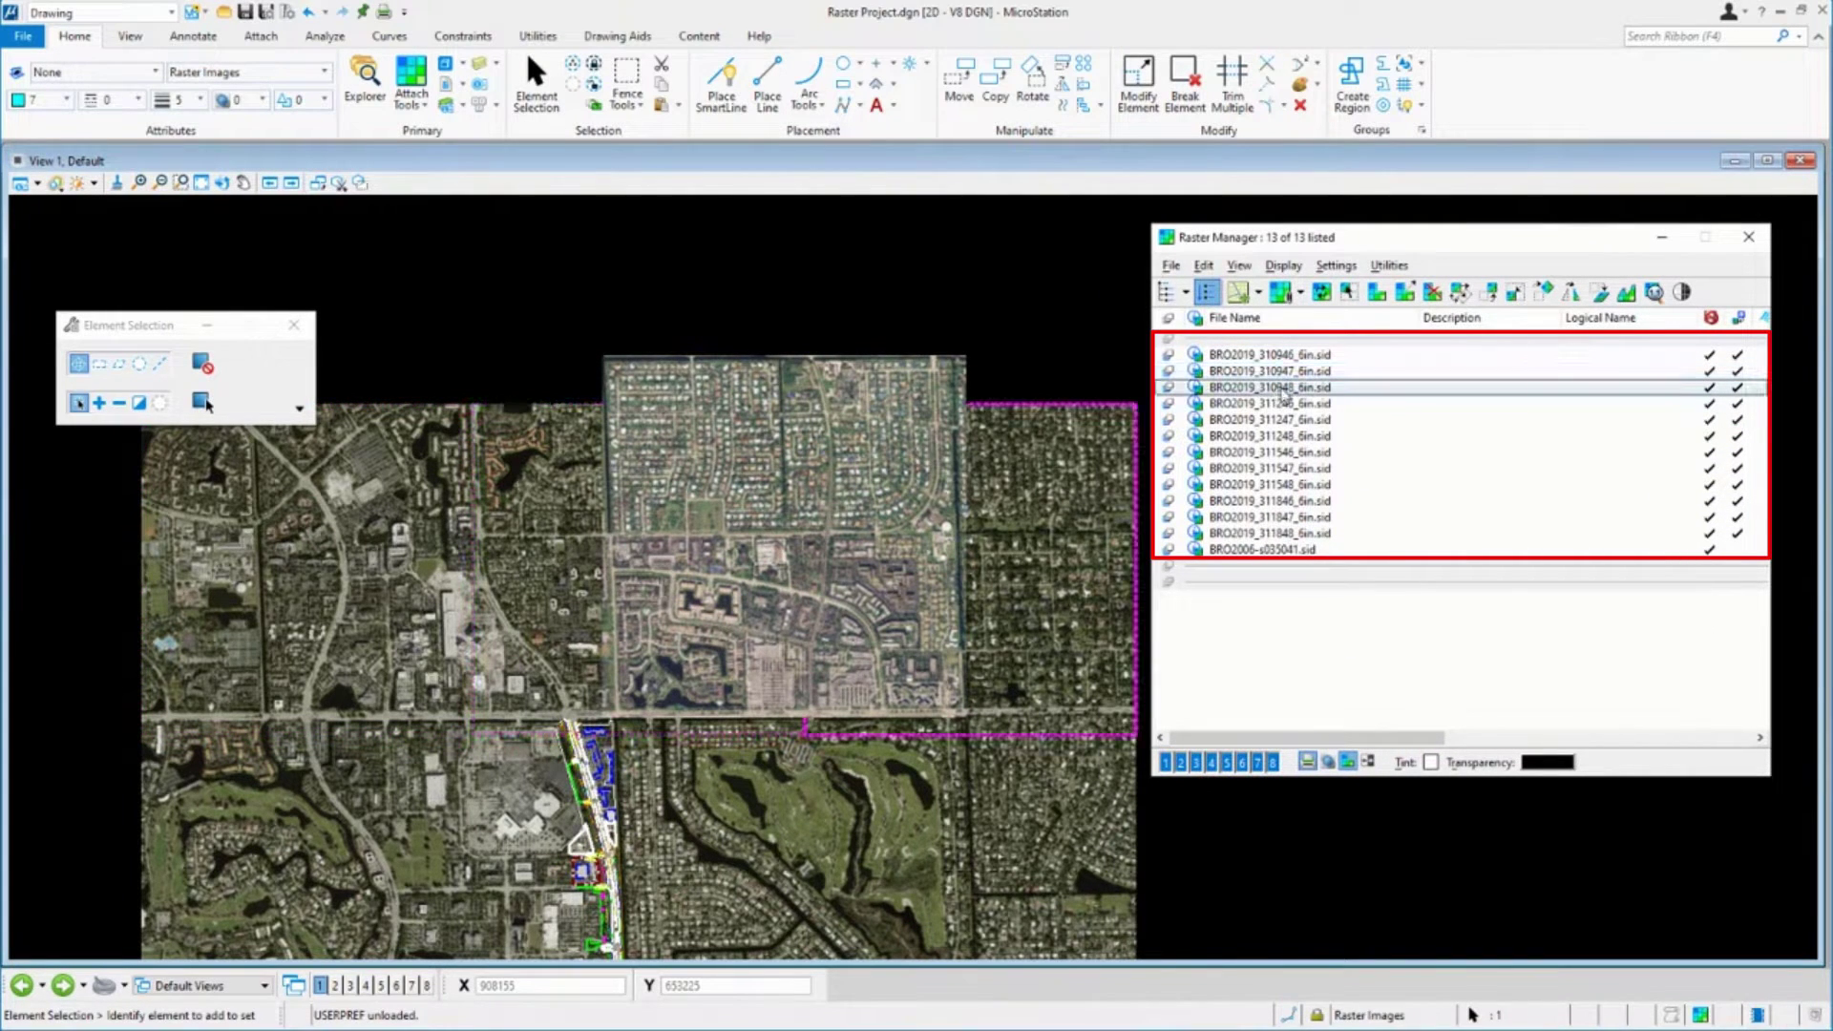
{"action": "left_click", "coordinate": [1286, 551]}
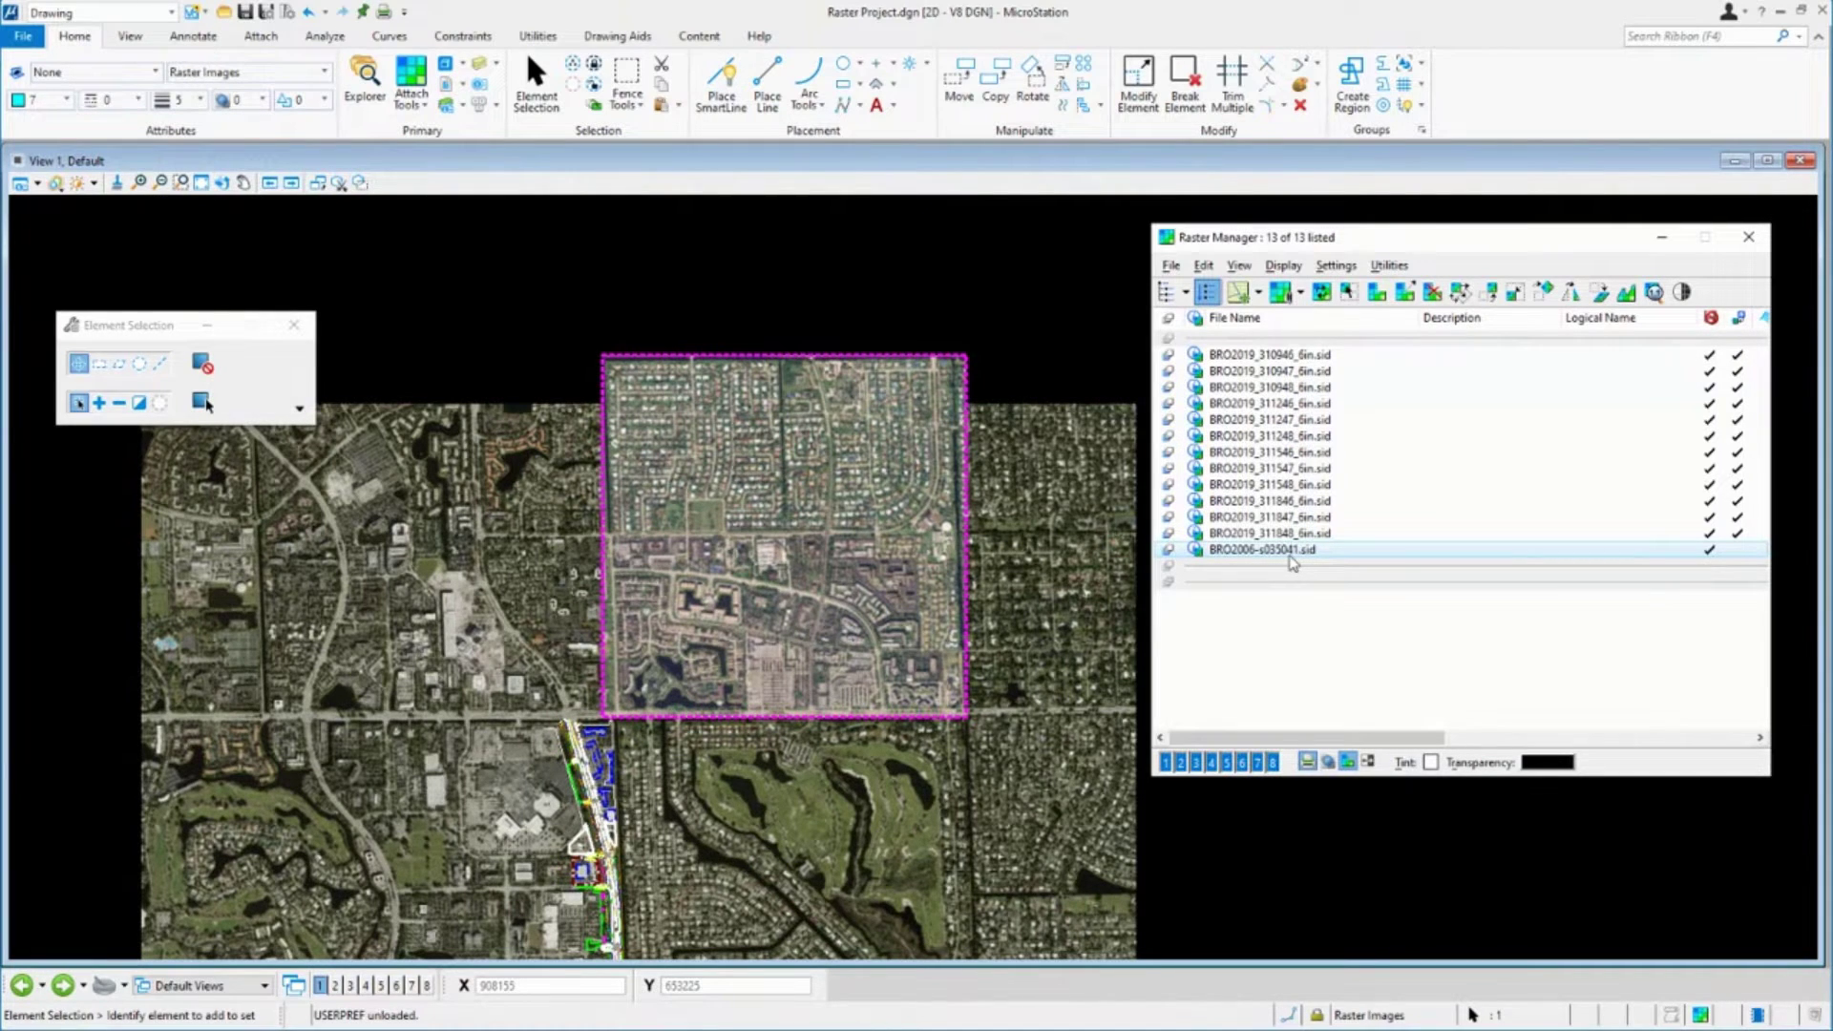
- Send BRO2006-s035041 to the back of the display order and clear the selection
{"action": "left_click", "coordinate": [1284, 266]}
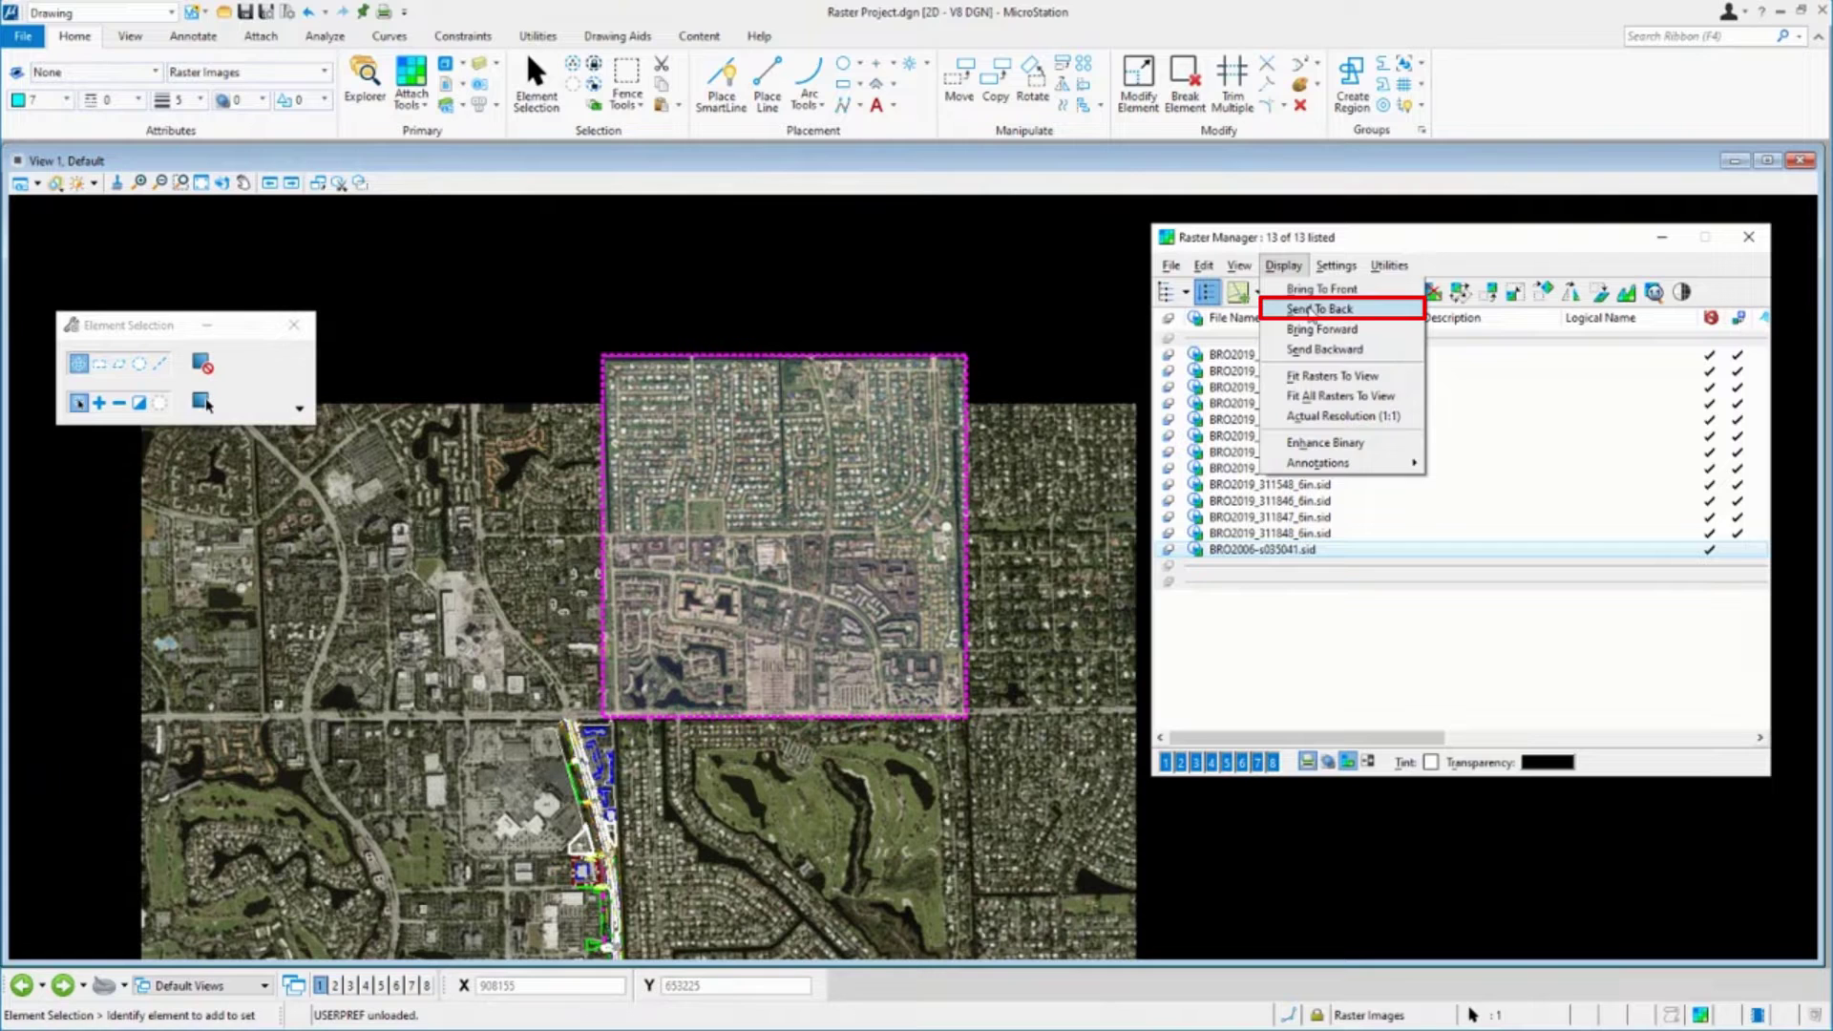
{"action": "left_click", "coordinate": [1310, 310]}
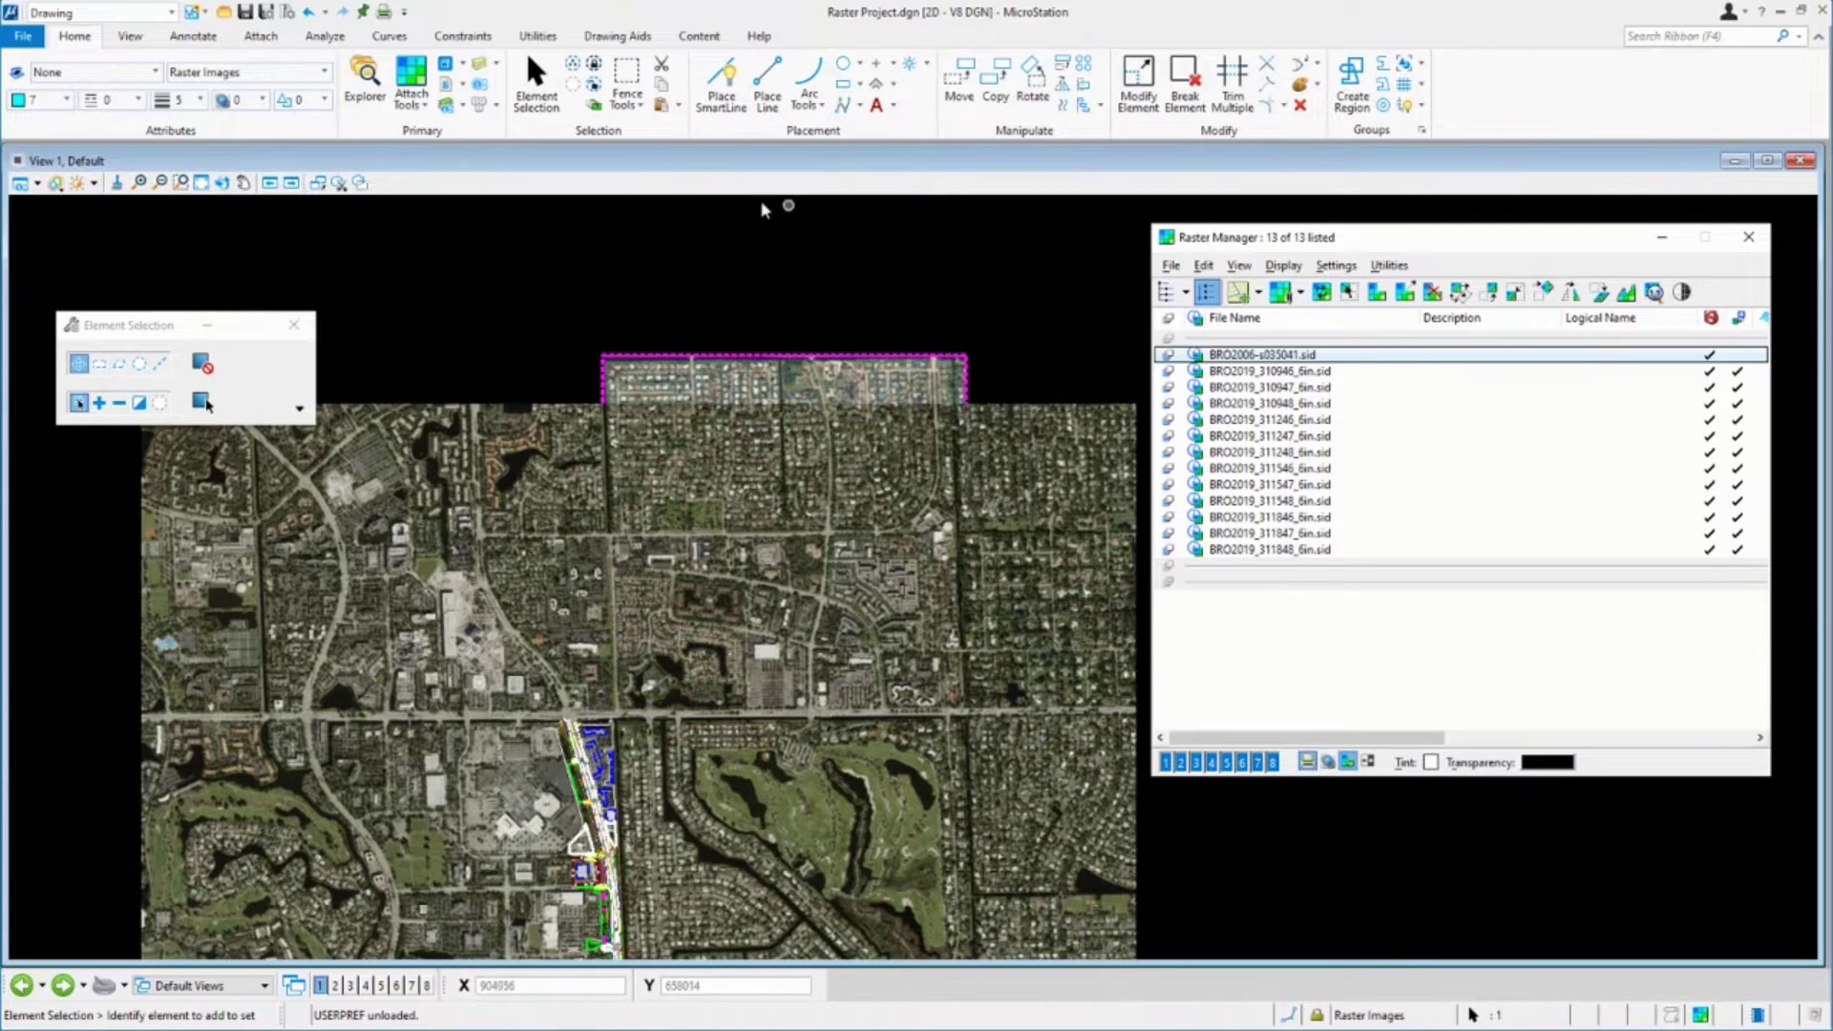
{"action": "left_click", "coordinate": [289, 570]}
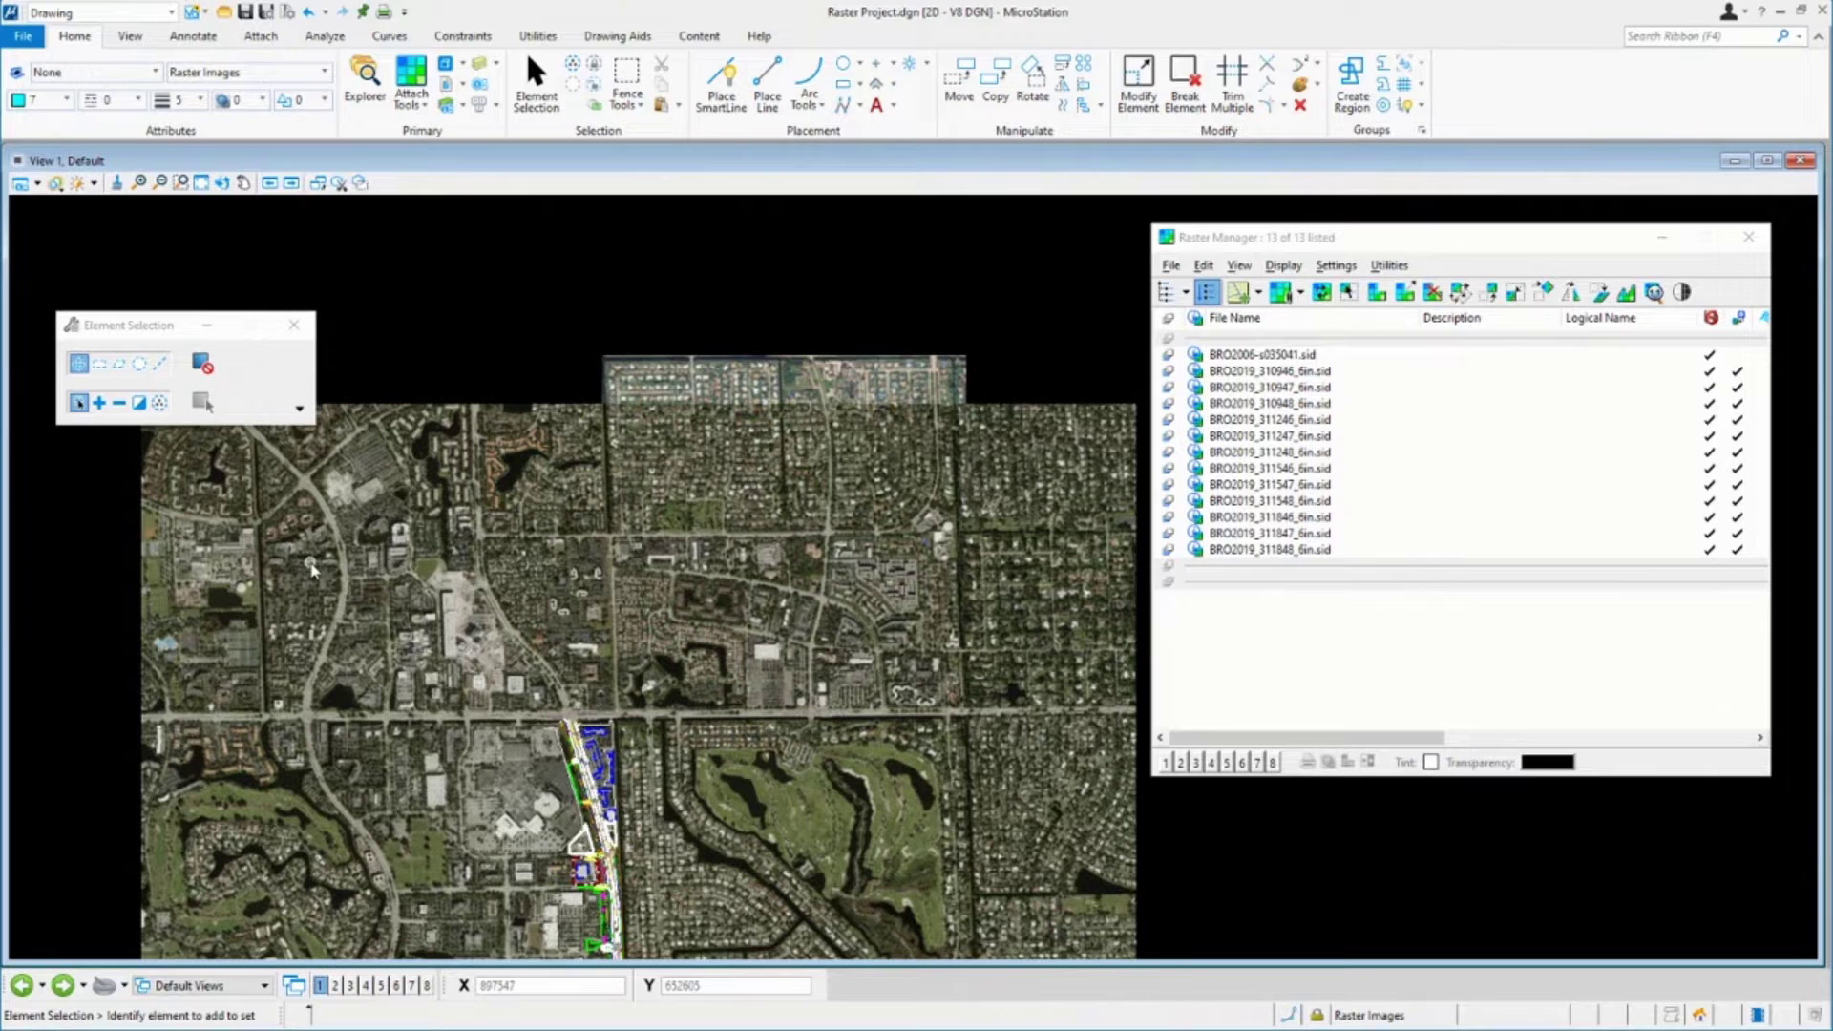
{"action": "left_click", "coordinate": [141, 572]}
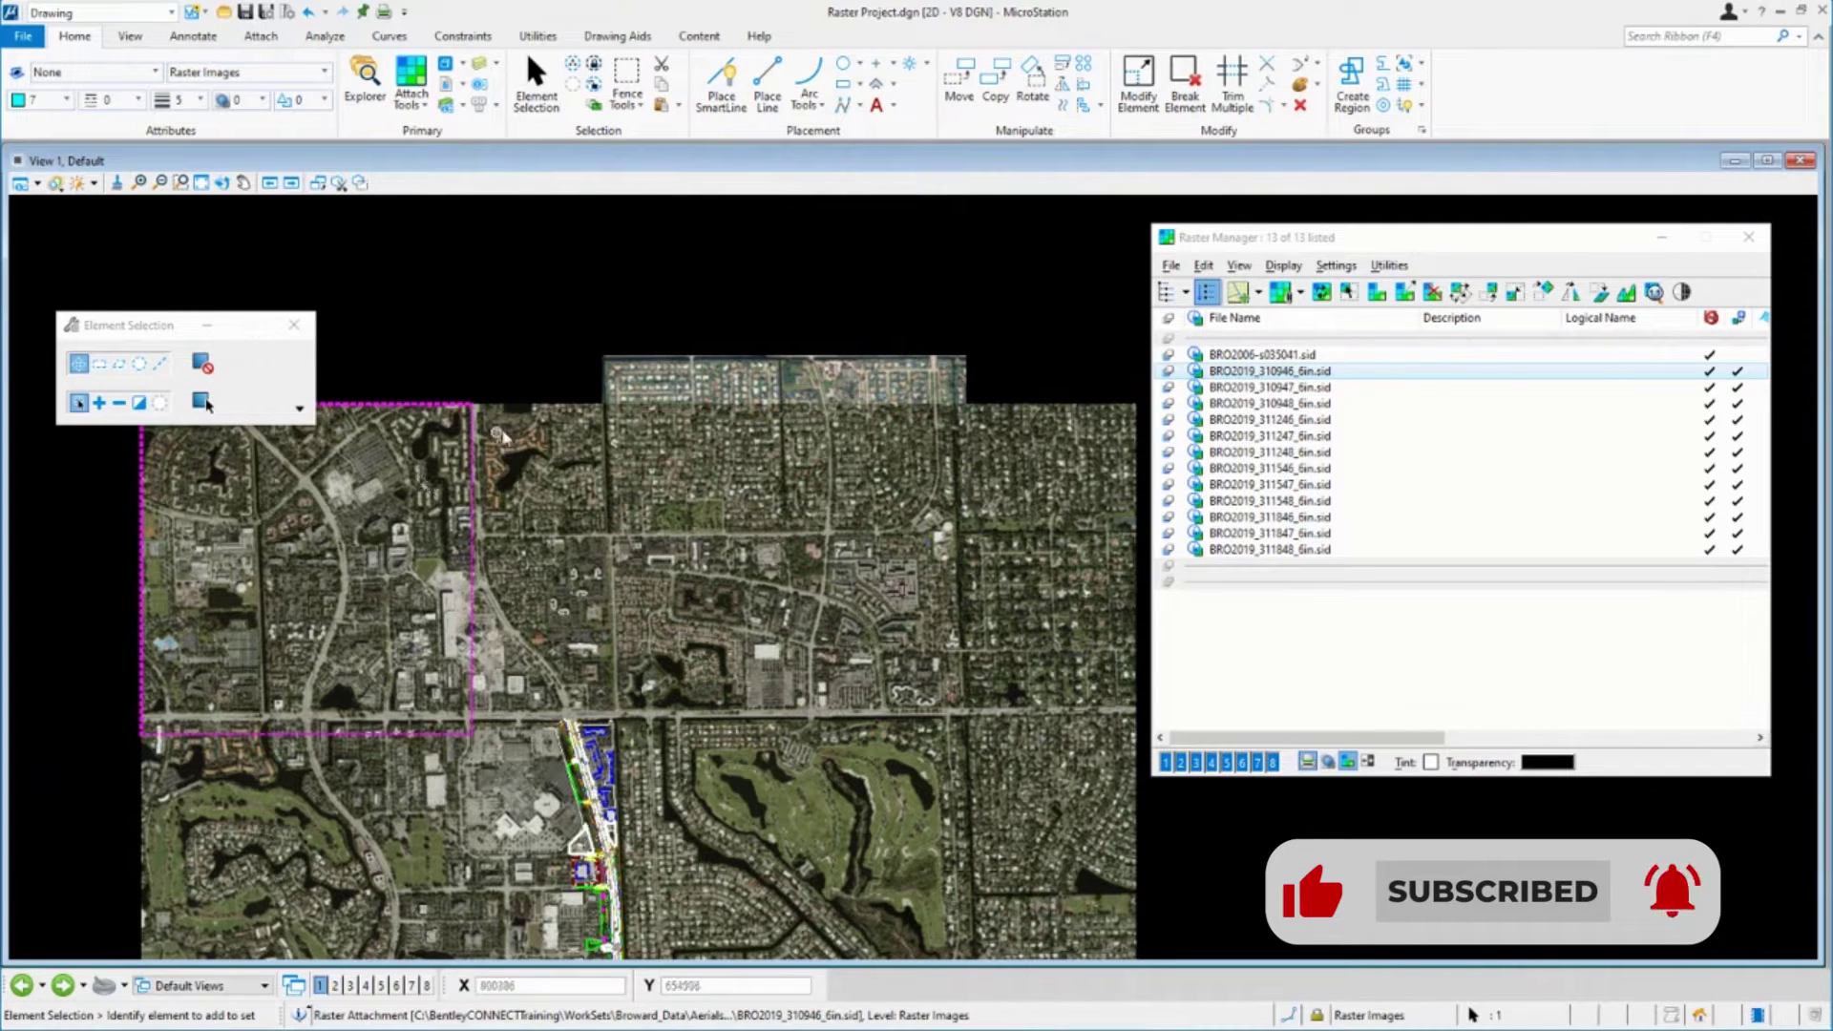
{"action": "left_click", "coordinate": [538, 409]}
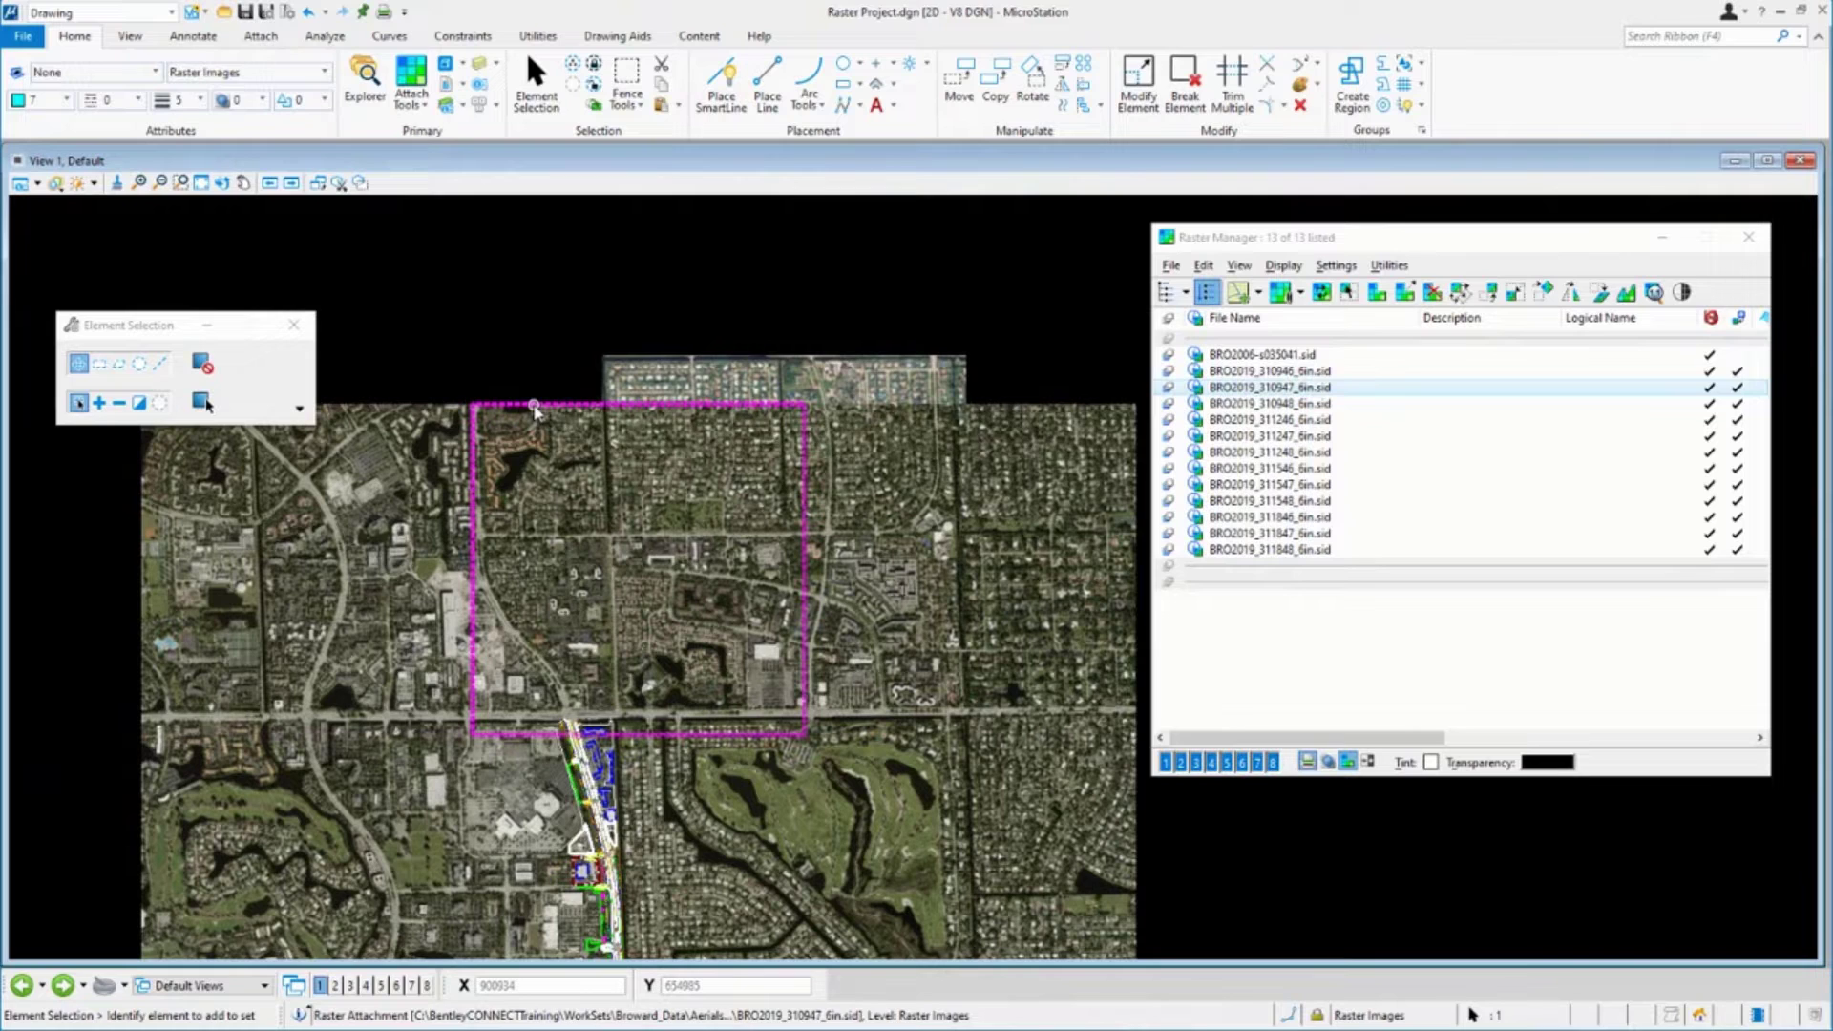
{"action": "left_click", "coordinate": [862, 363]}
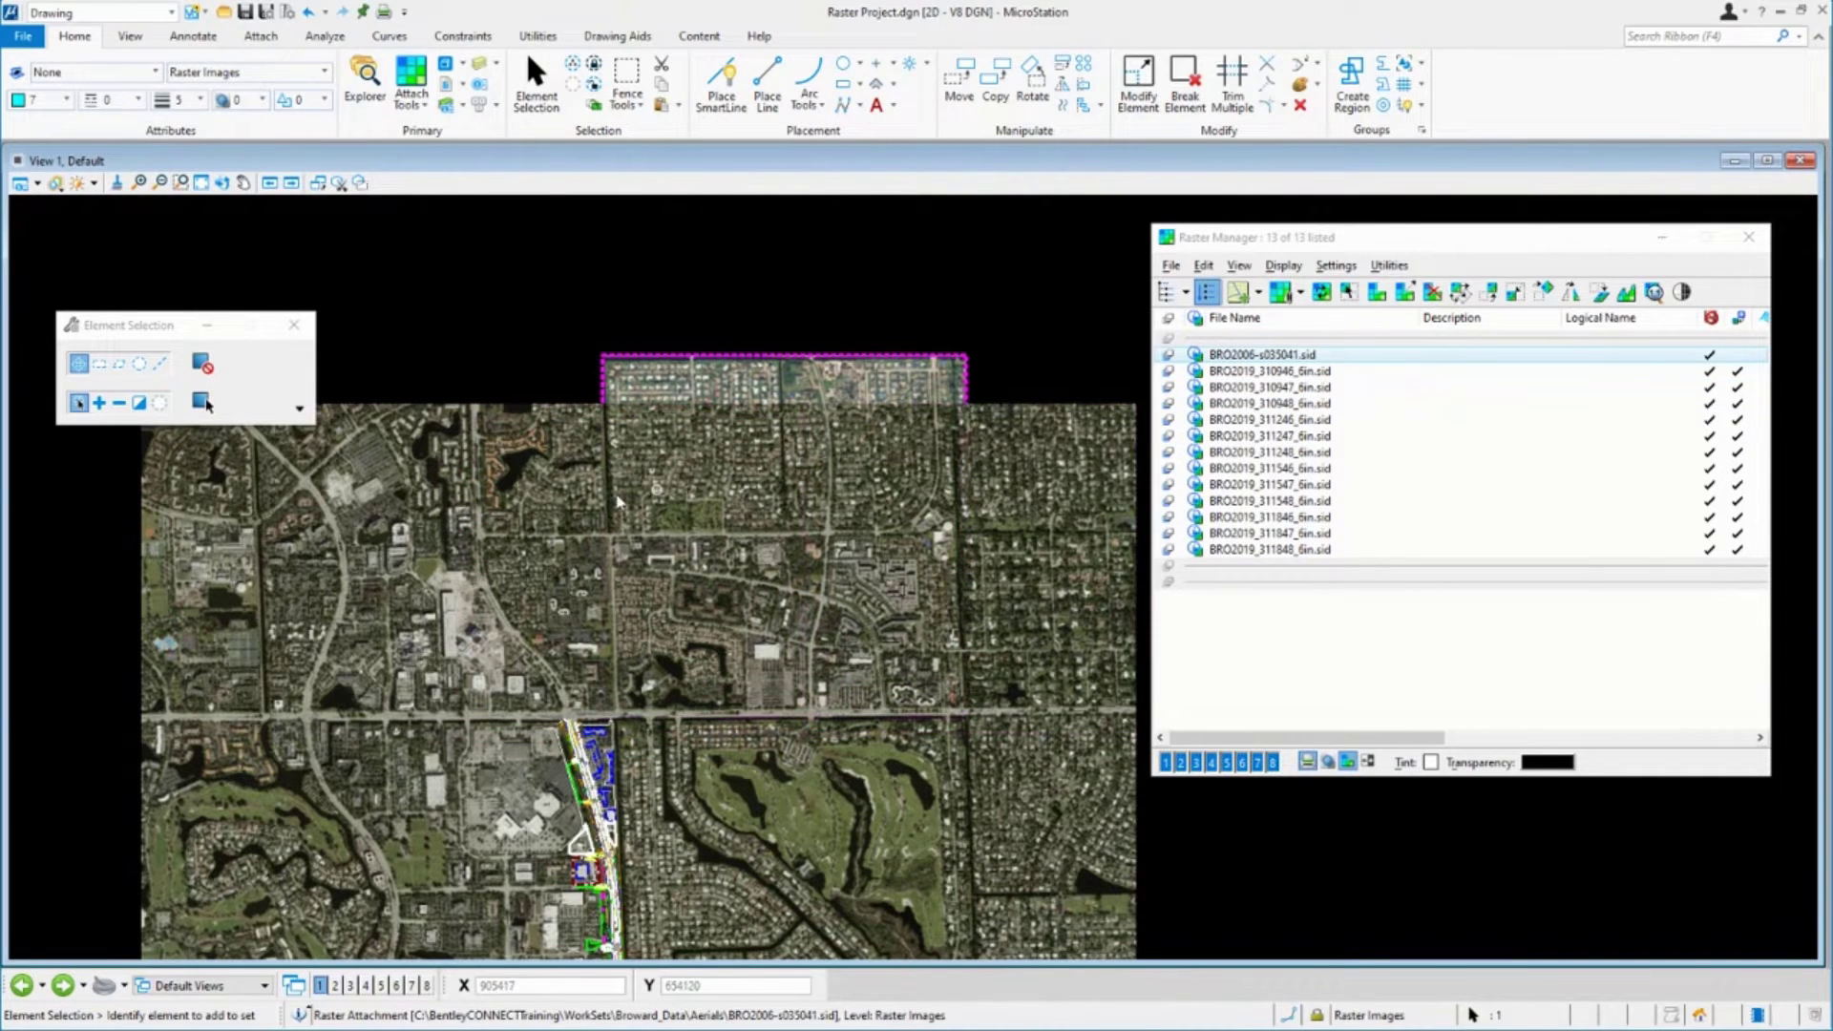
{"action": "left_click", "coordinate": [540, 417]}
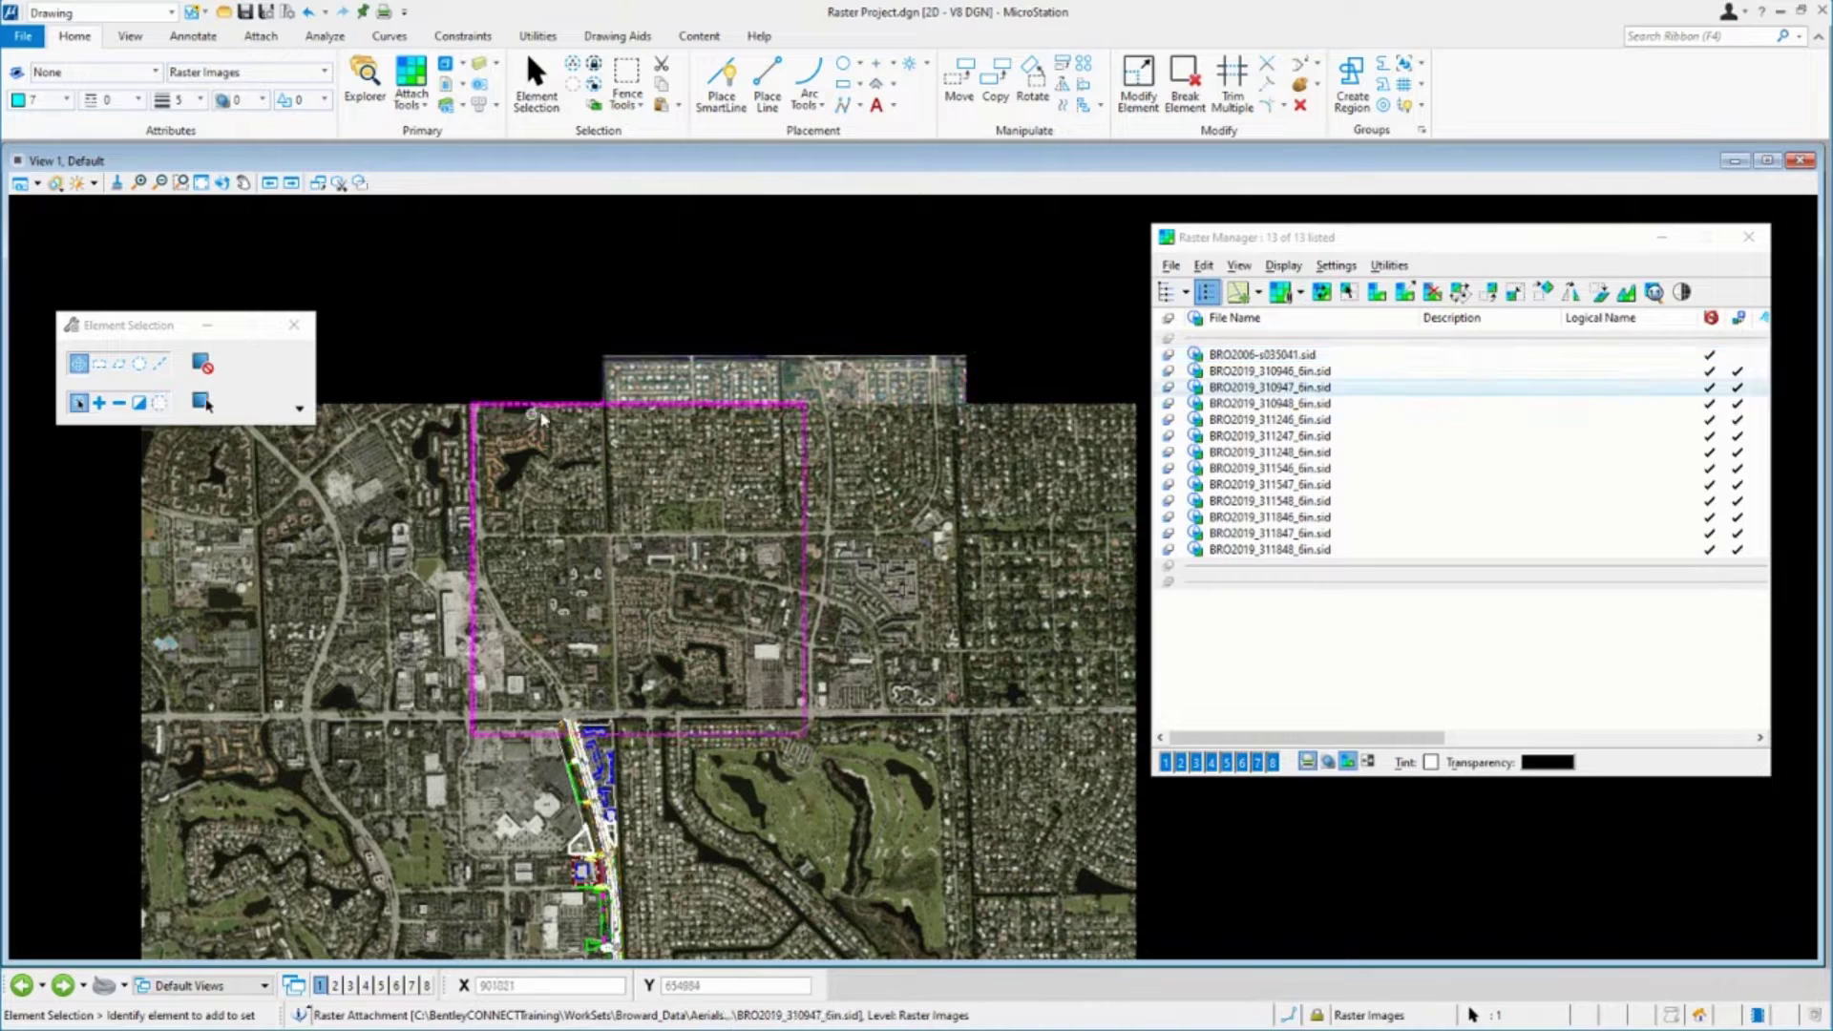
{"action": "left_click", "coordinate": [1062, 412]}
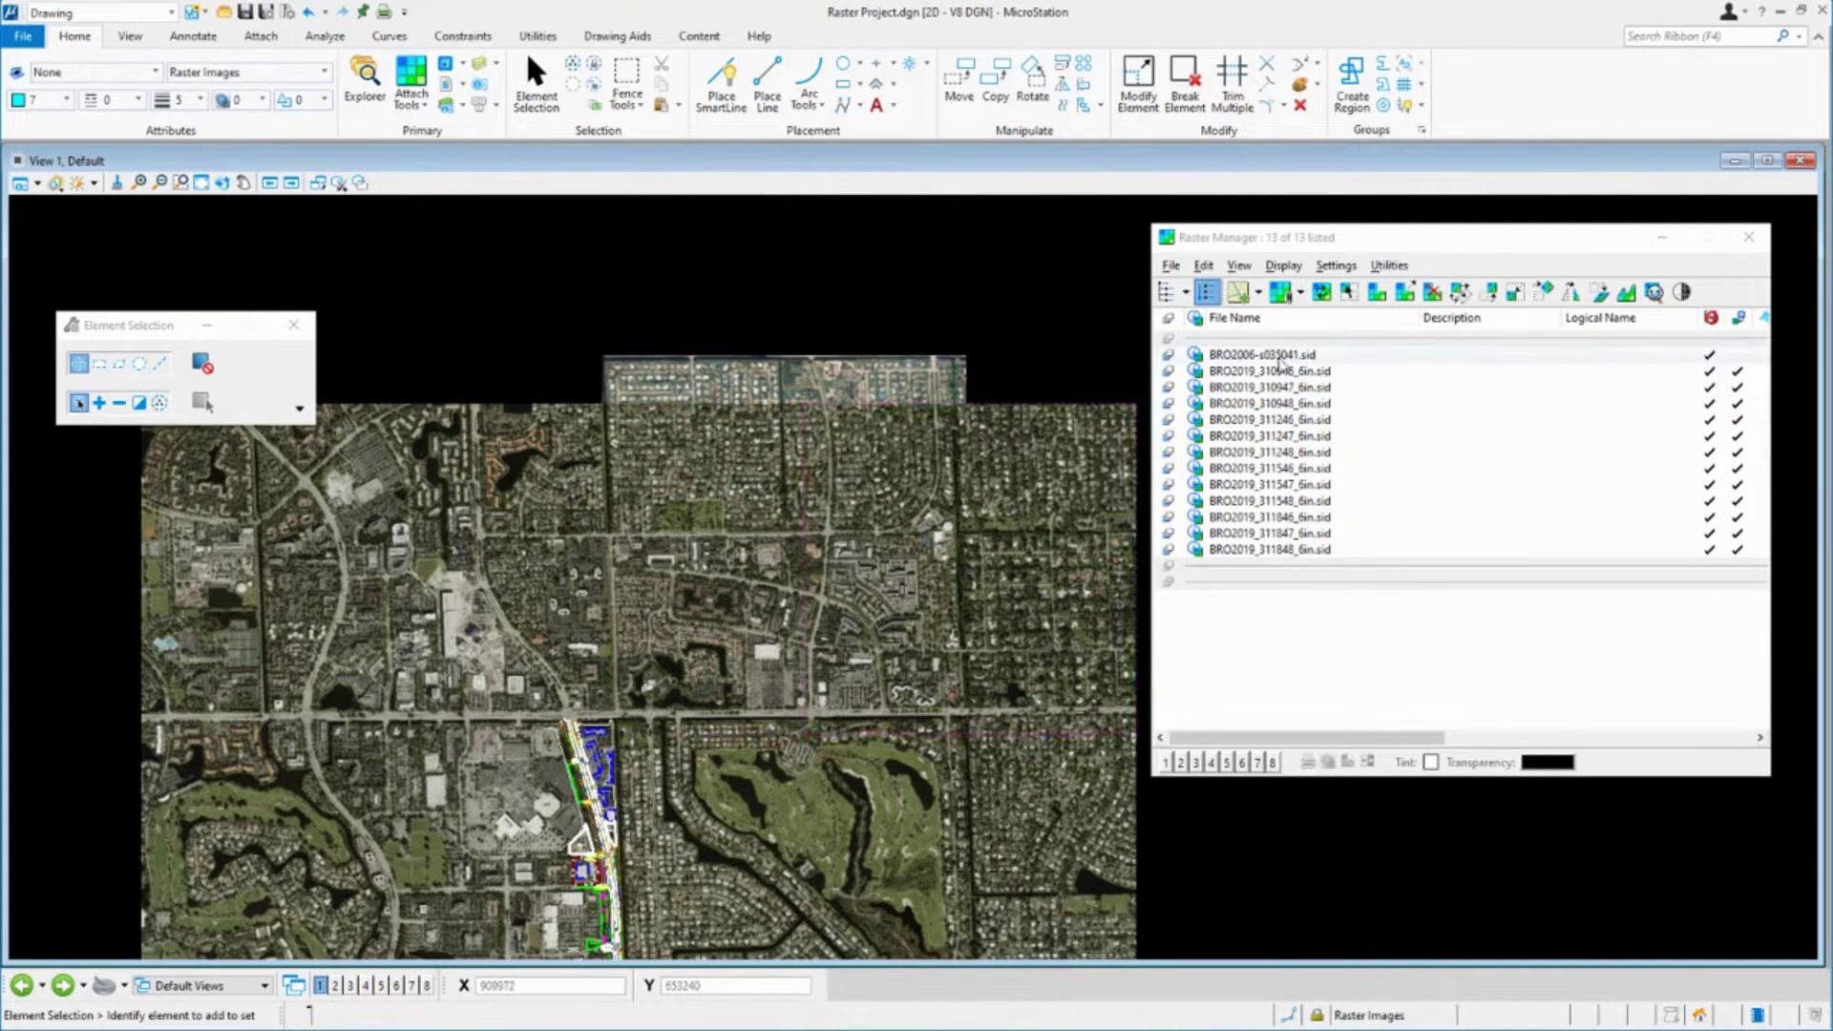
{"action": "left_click", "coordinate": [1278, 359]}
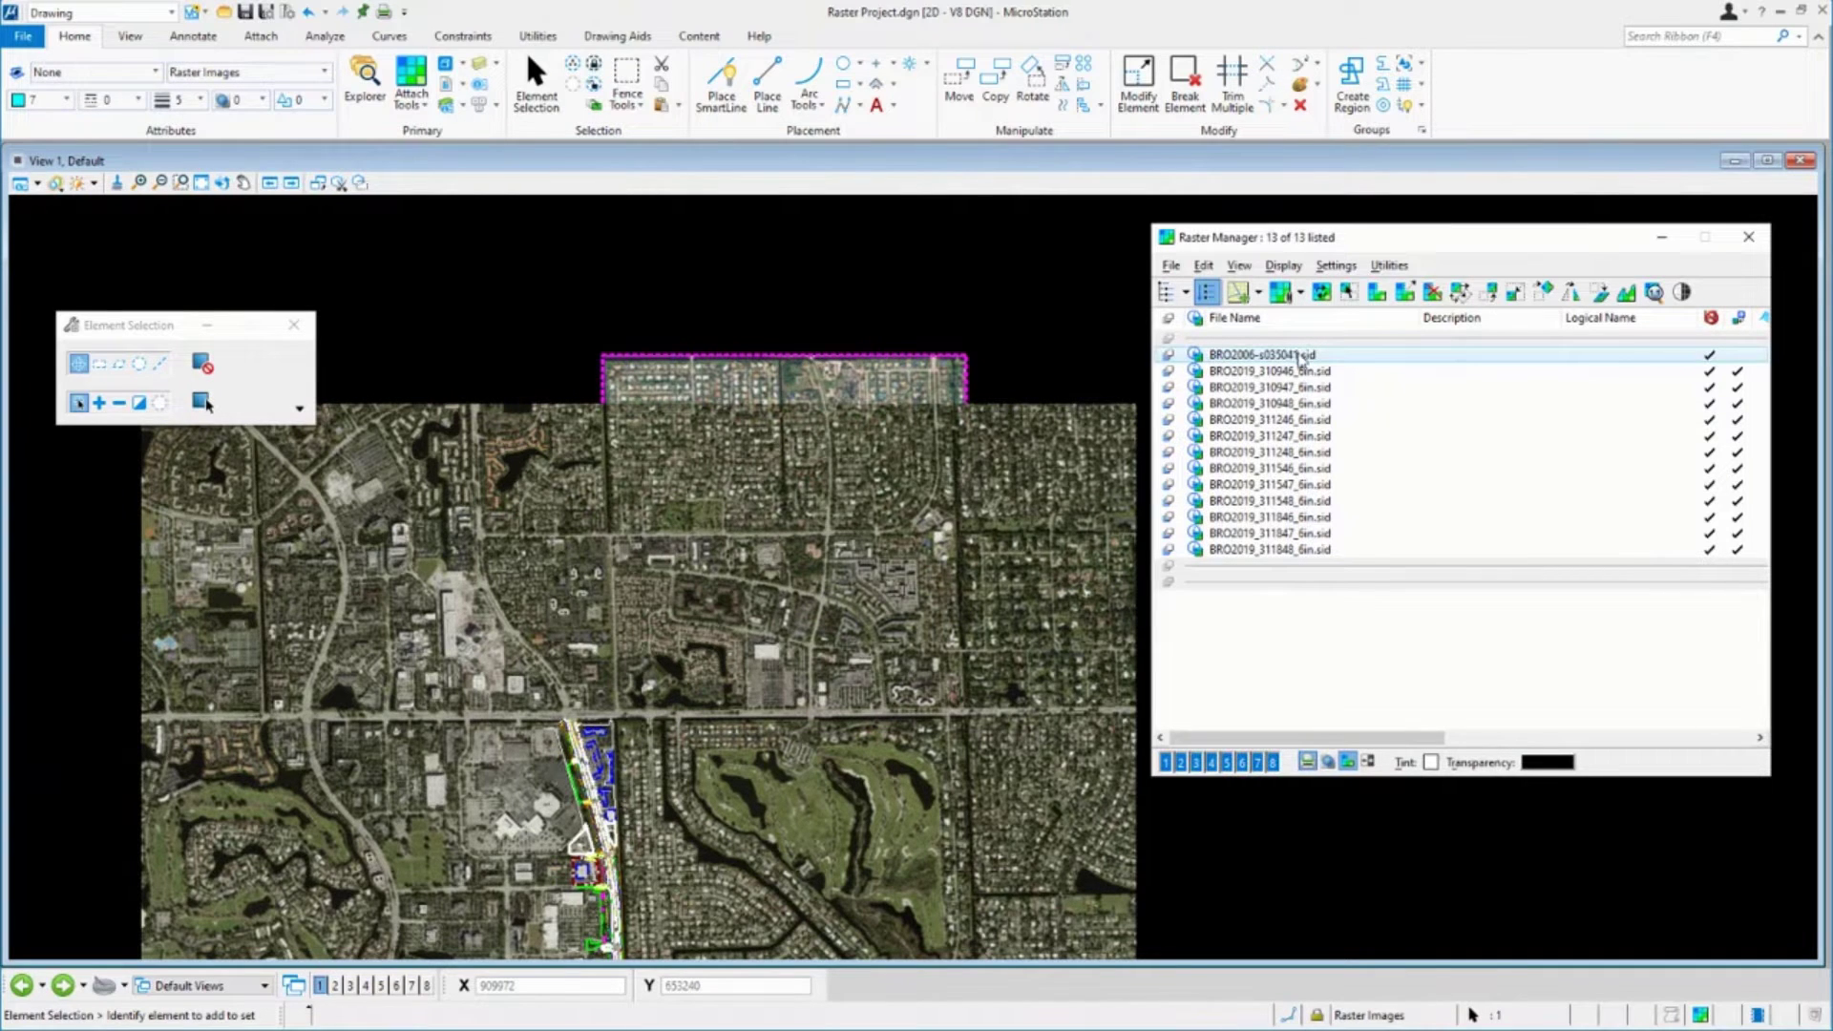
- Bring the 2006 image to the front, then send it back behind all rasters
{"action": "left_click", "coordinate": [1284, 268]}
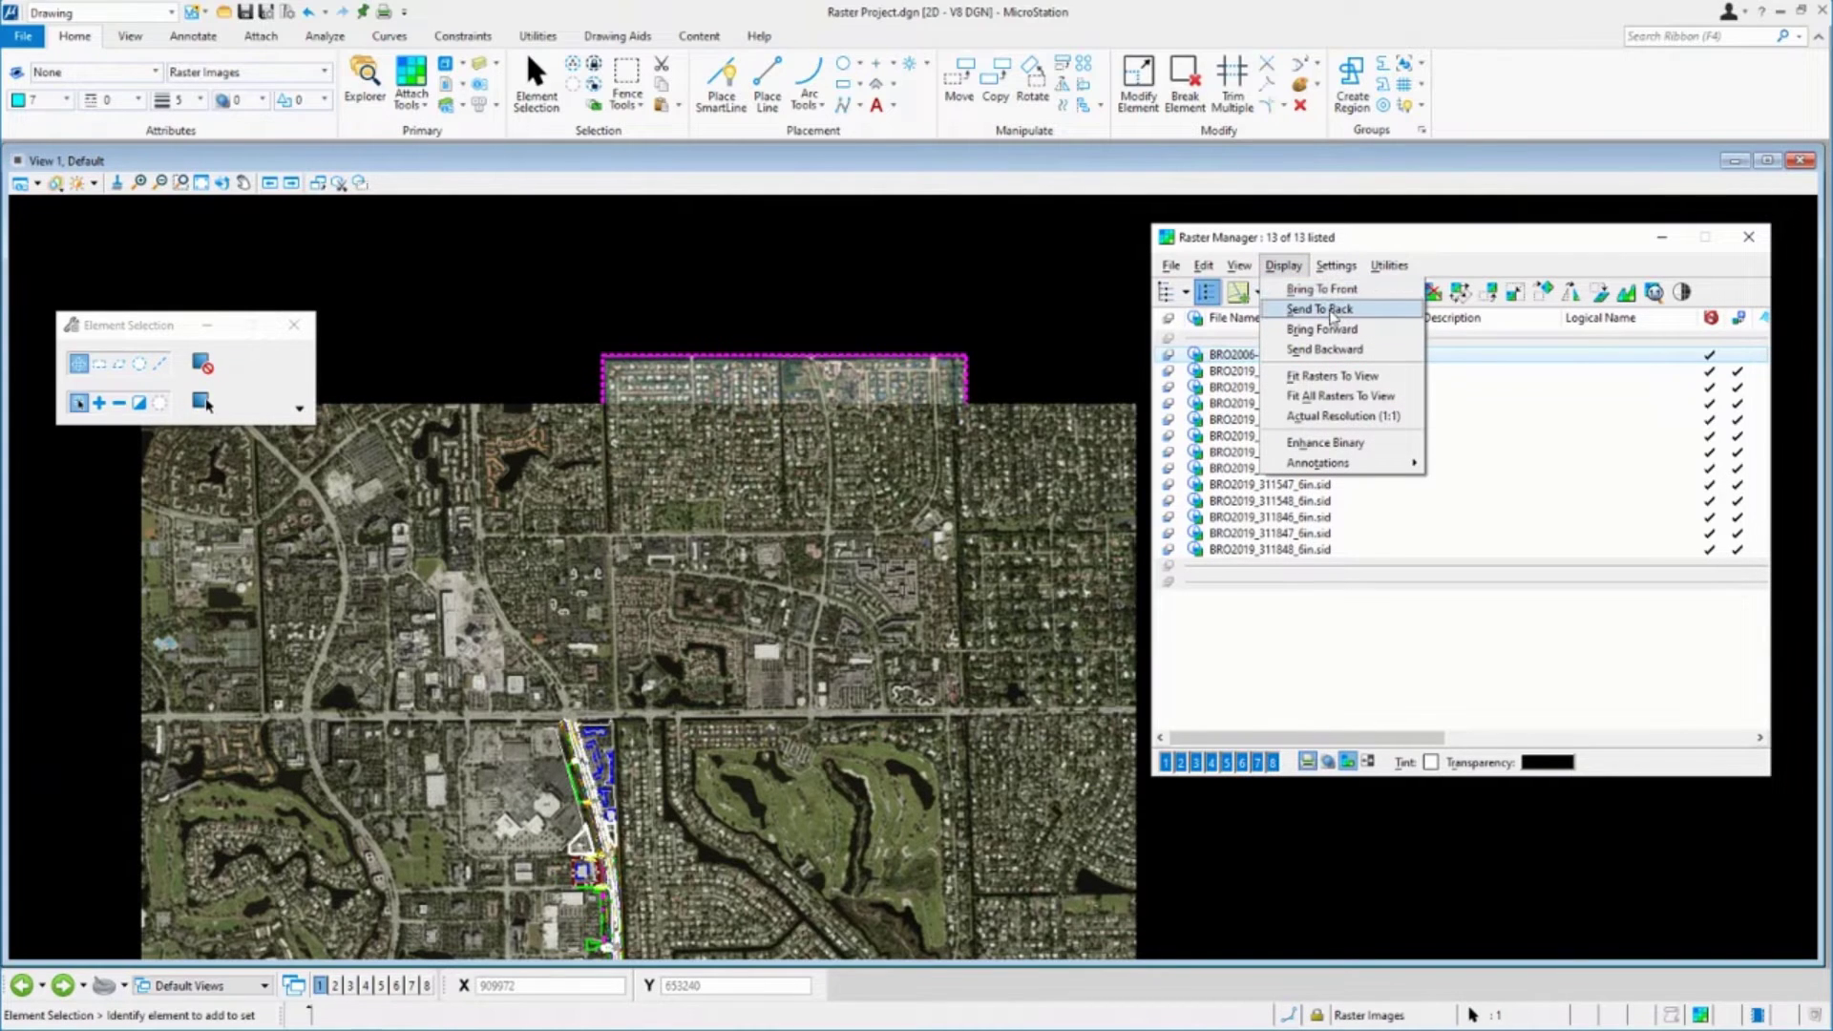
{"action": "left_click", "coordinate": [1326, 291]}
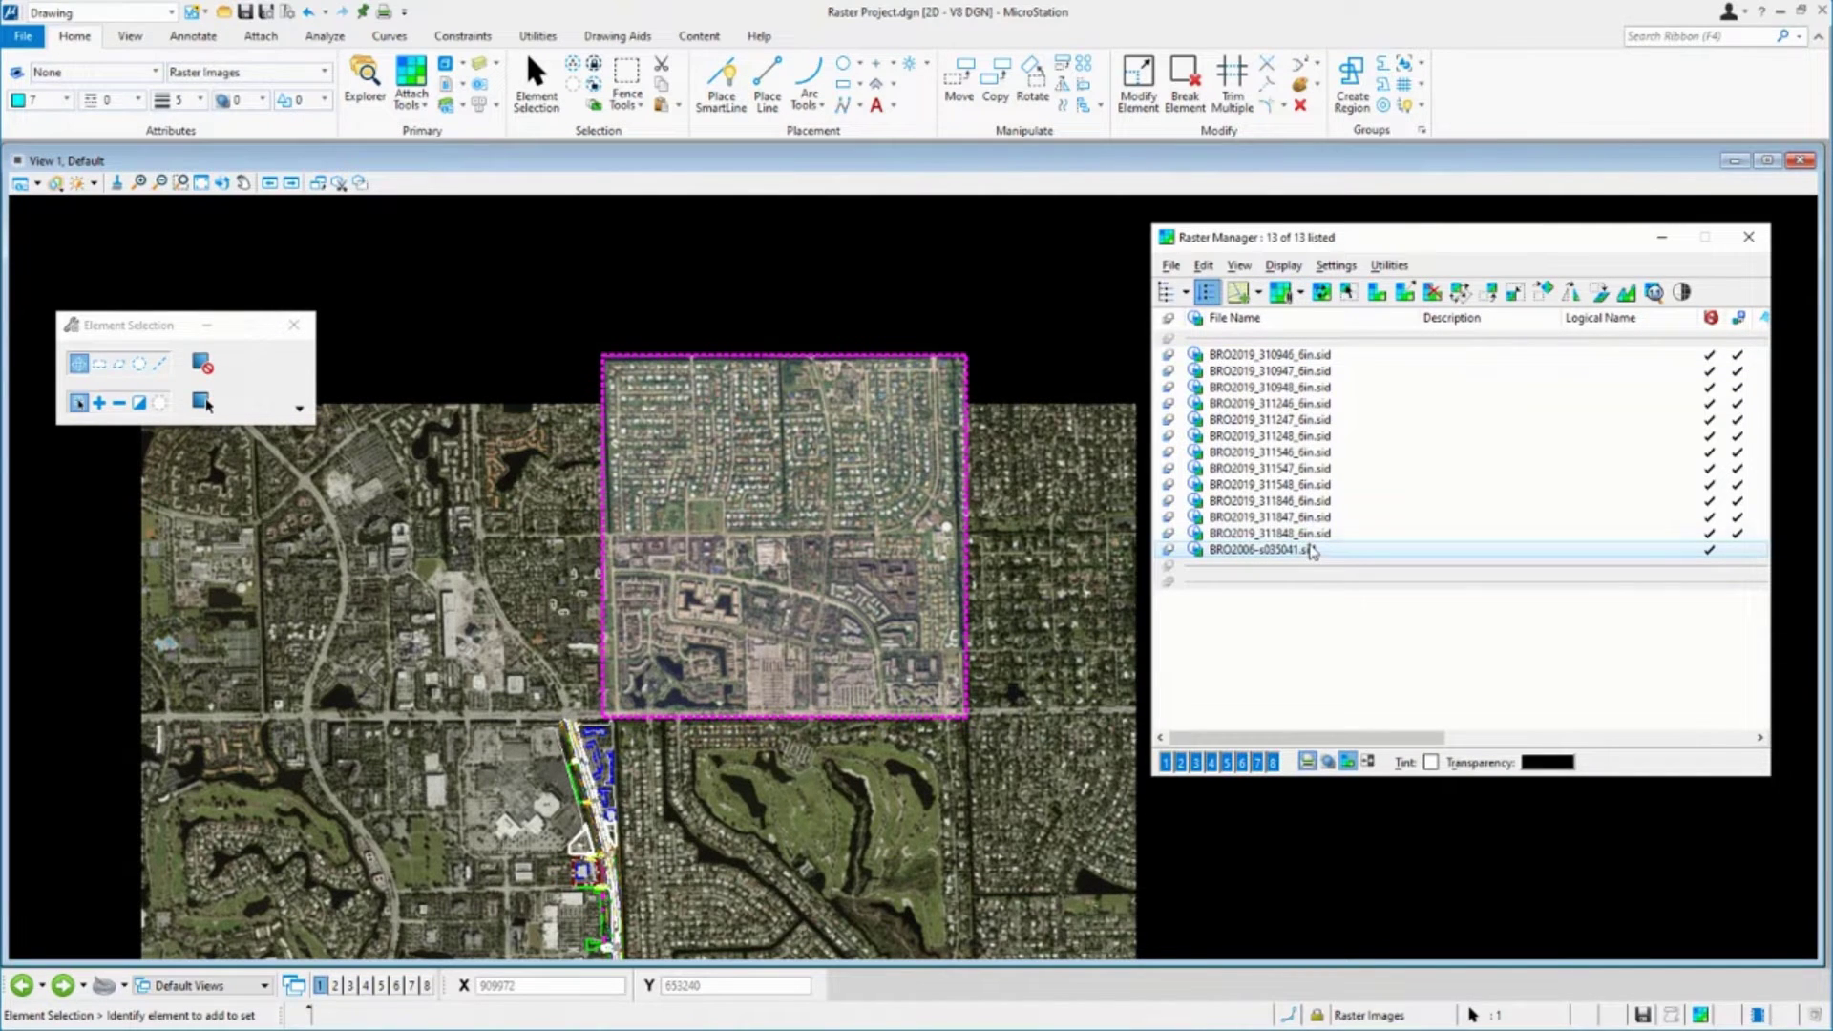
{"action": "left_click", "coordinate": [1286, 267]}
{"action": "left_click", "coordinate": [1304, 311]}
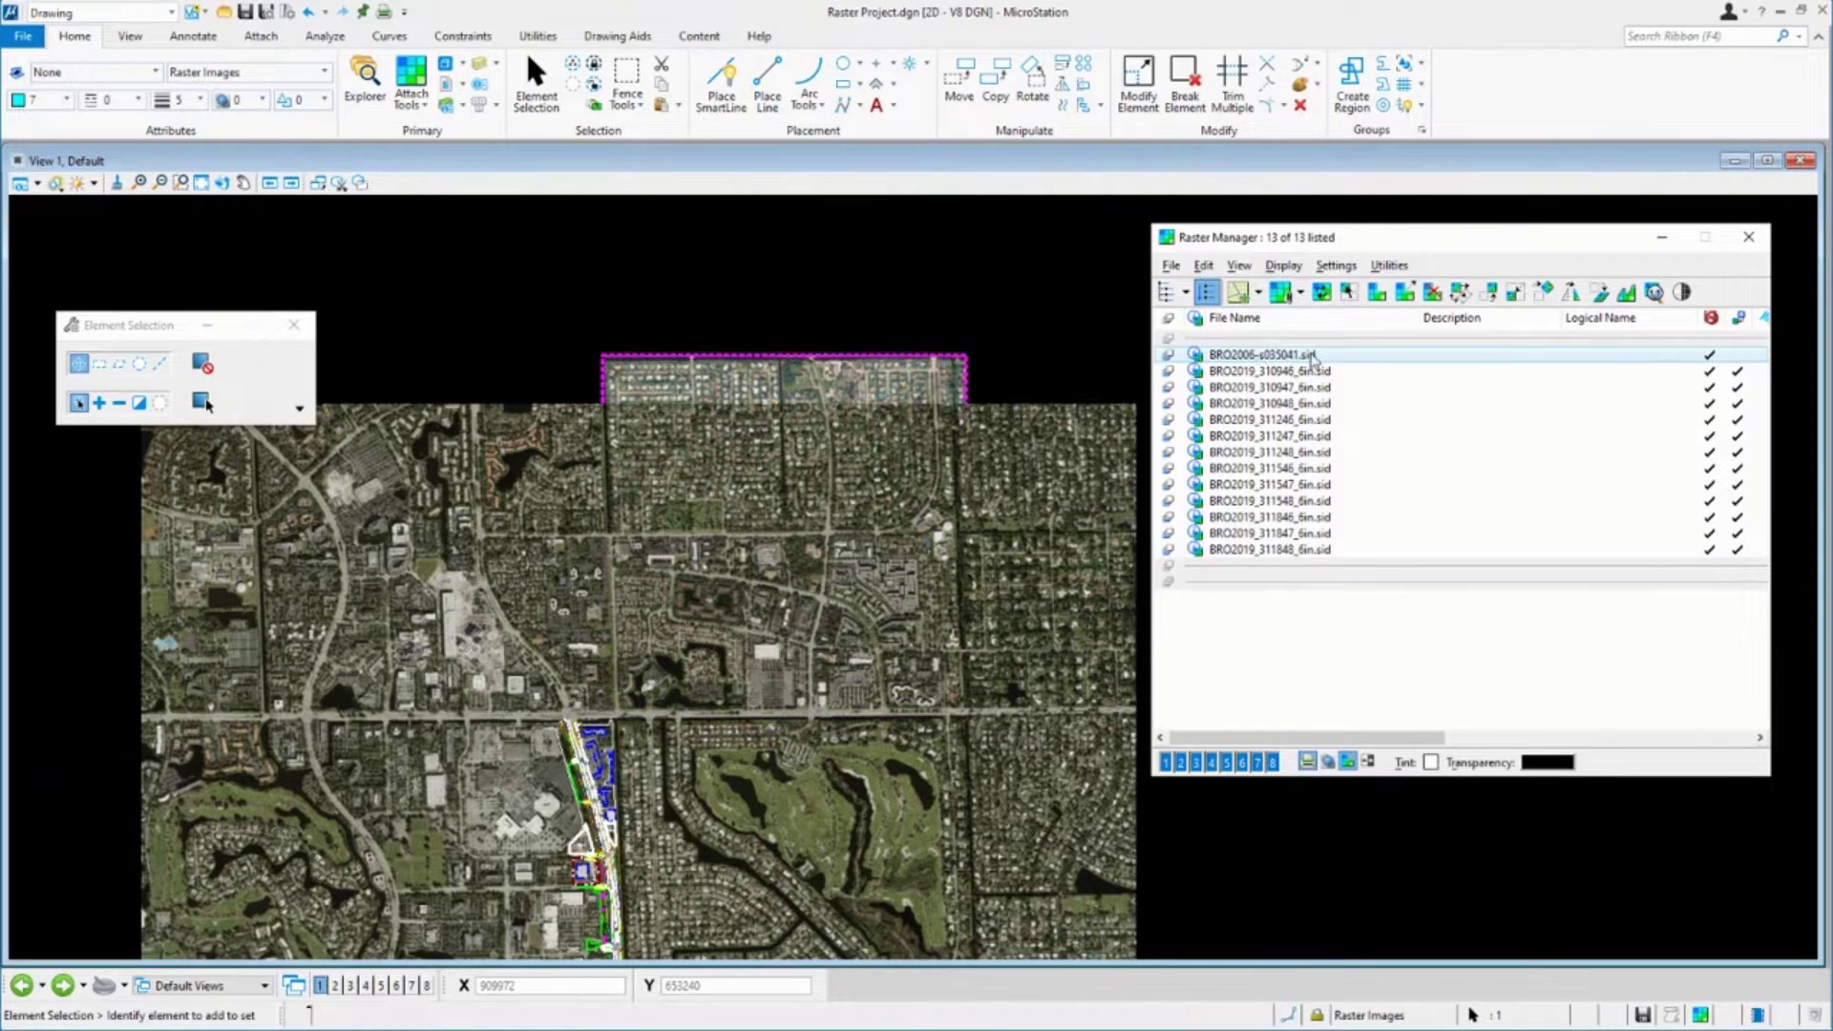
- Move the 2006 image forward two places, checking the first 2019 tile's extent in between
{"action": "left_click", "coordinate": [1283, 265]}
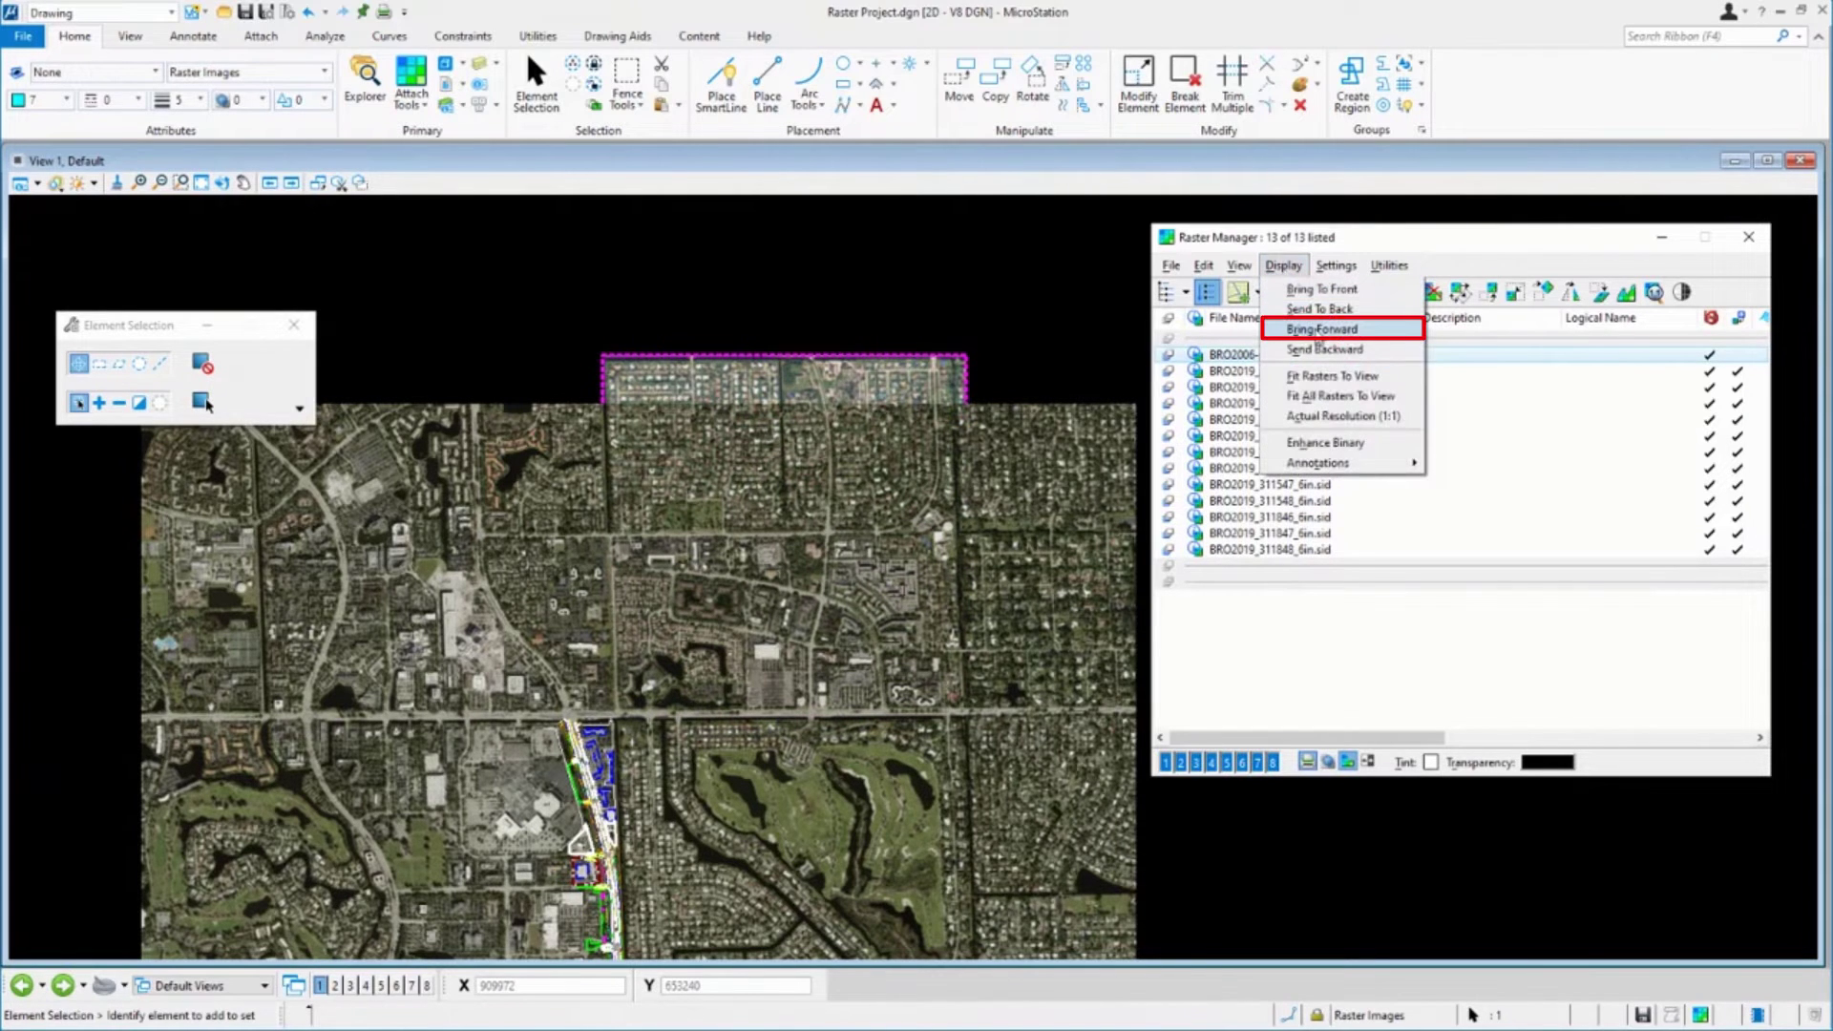
{"action": "left_click", "coordinate": [1318, 332]}
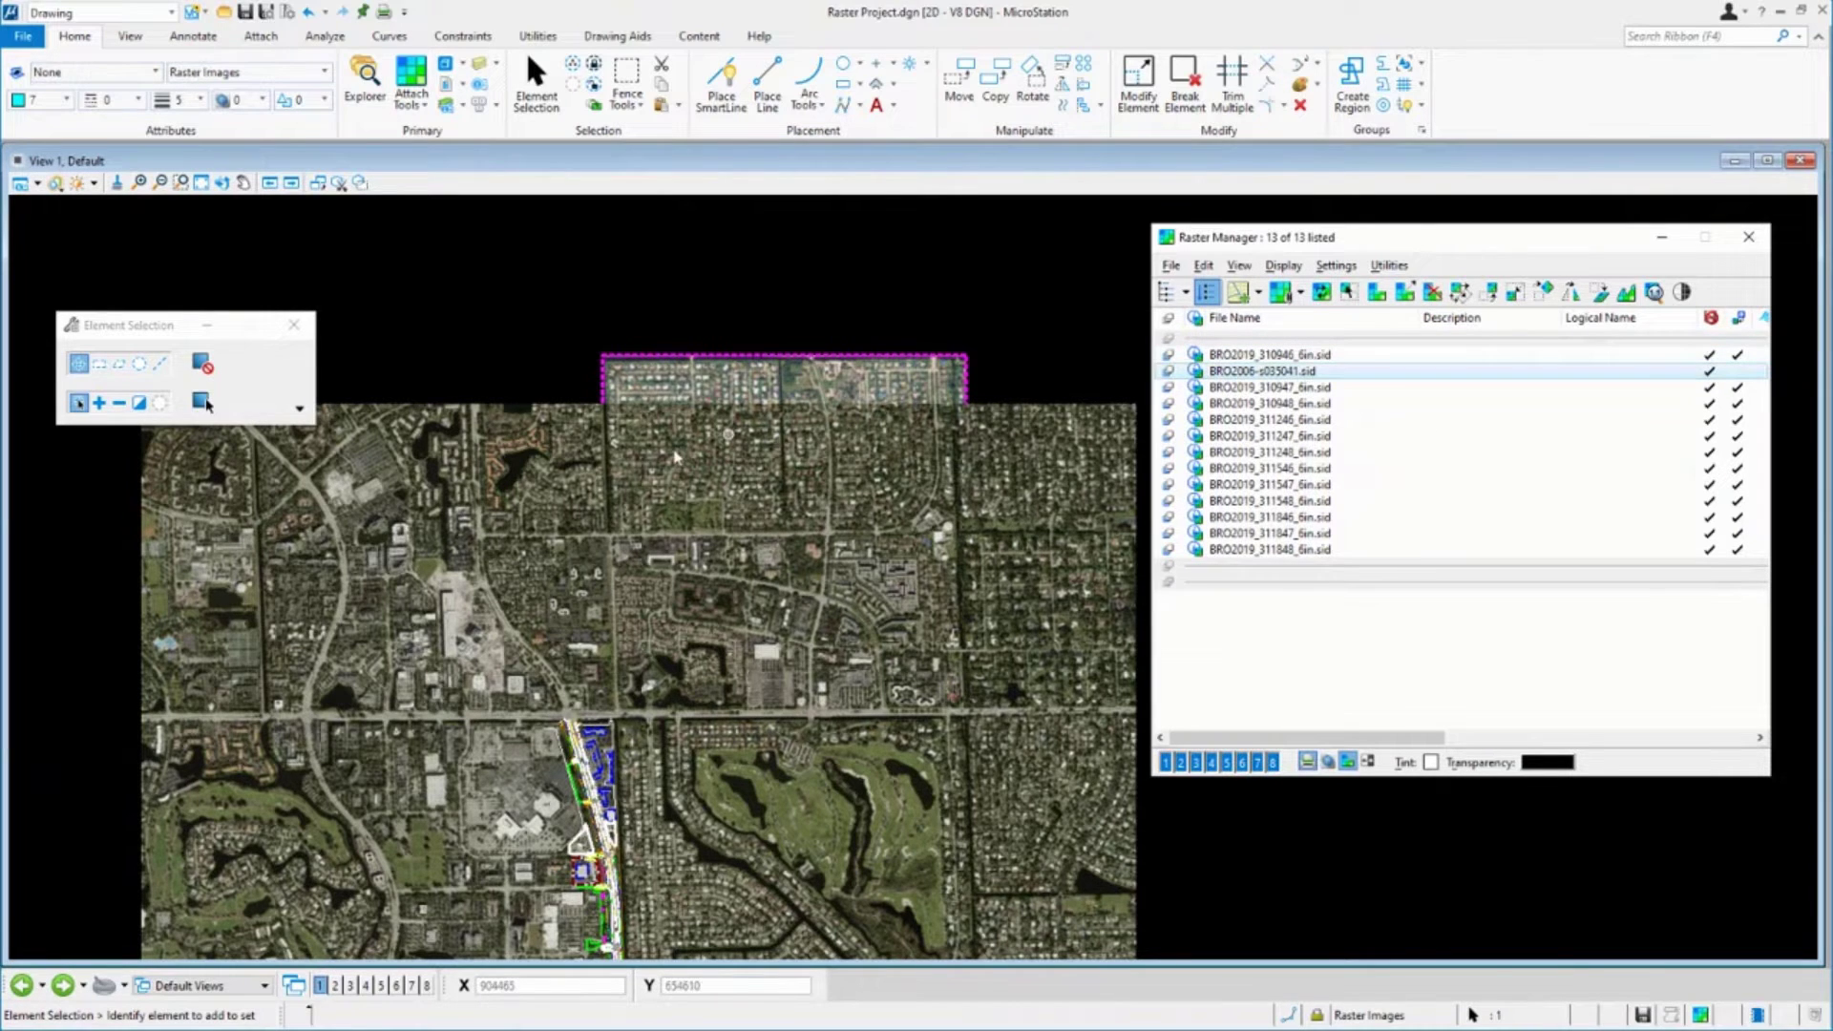
{"action": "left_click", "coordinate": [1320, 355]}
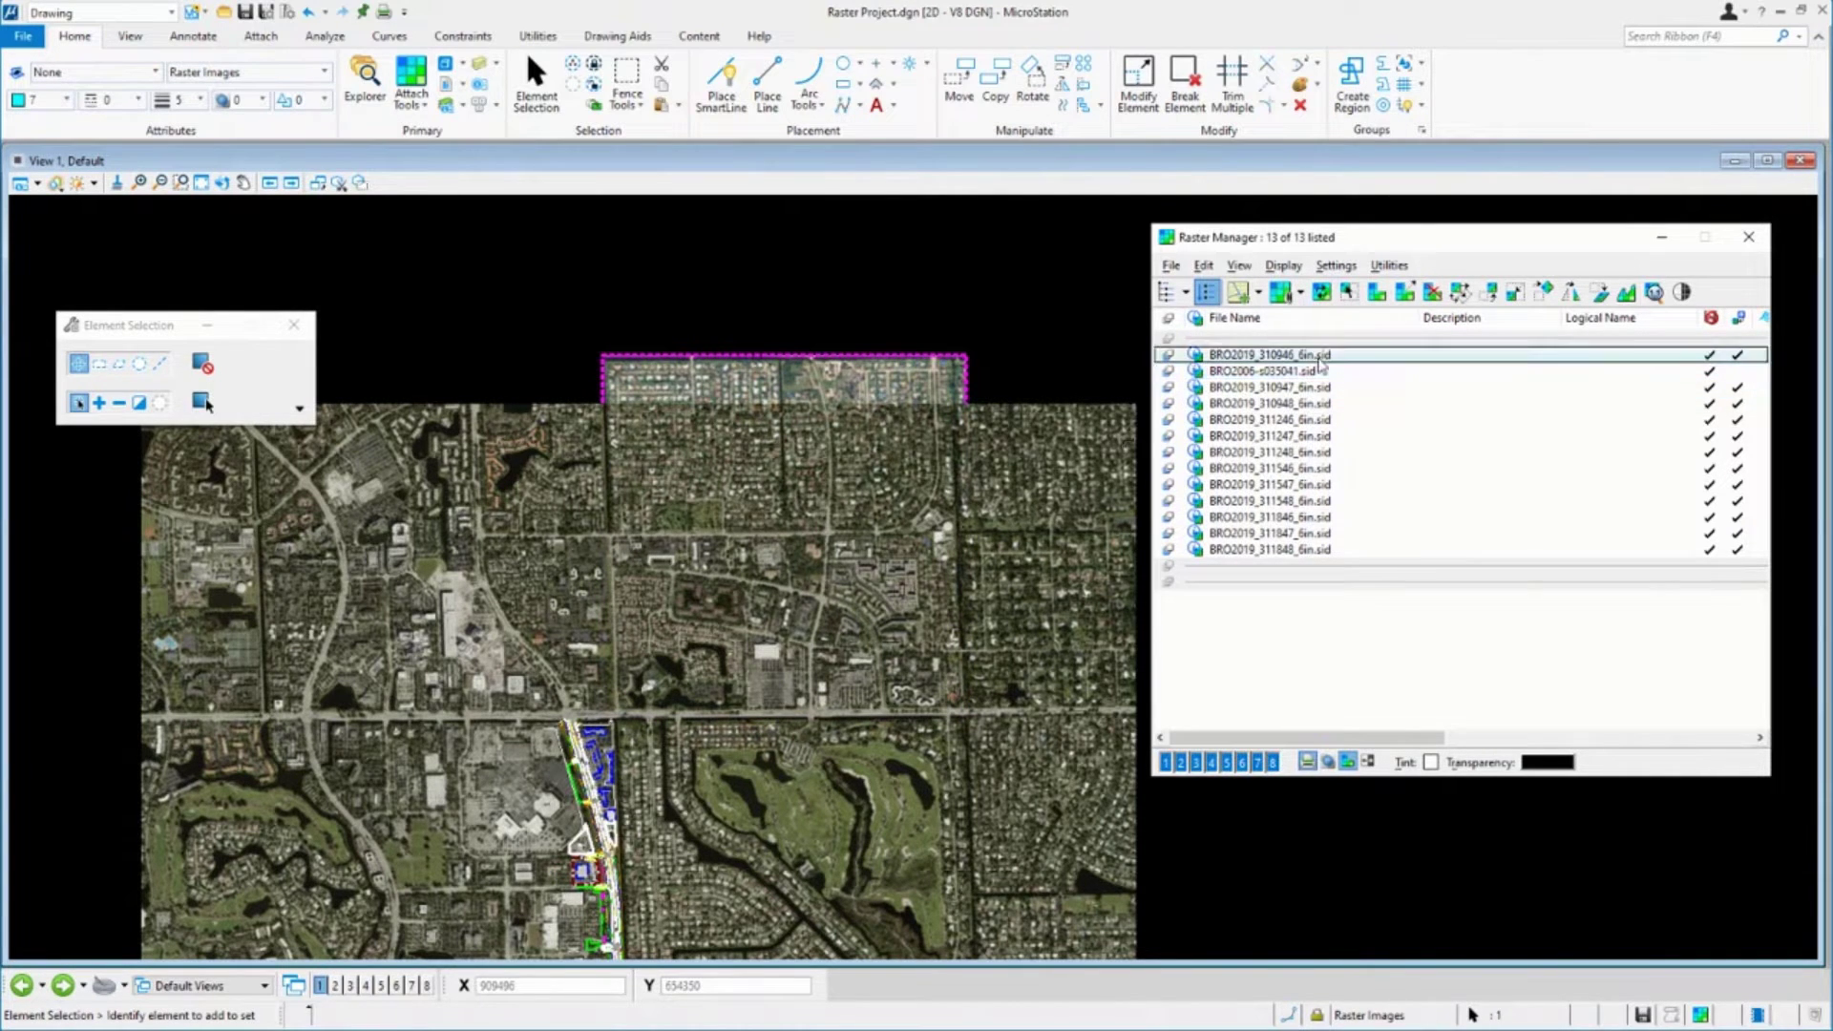
{"action": "left_click", "coordinate": [1315, 372]}
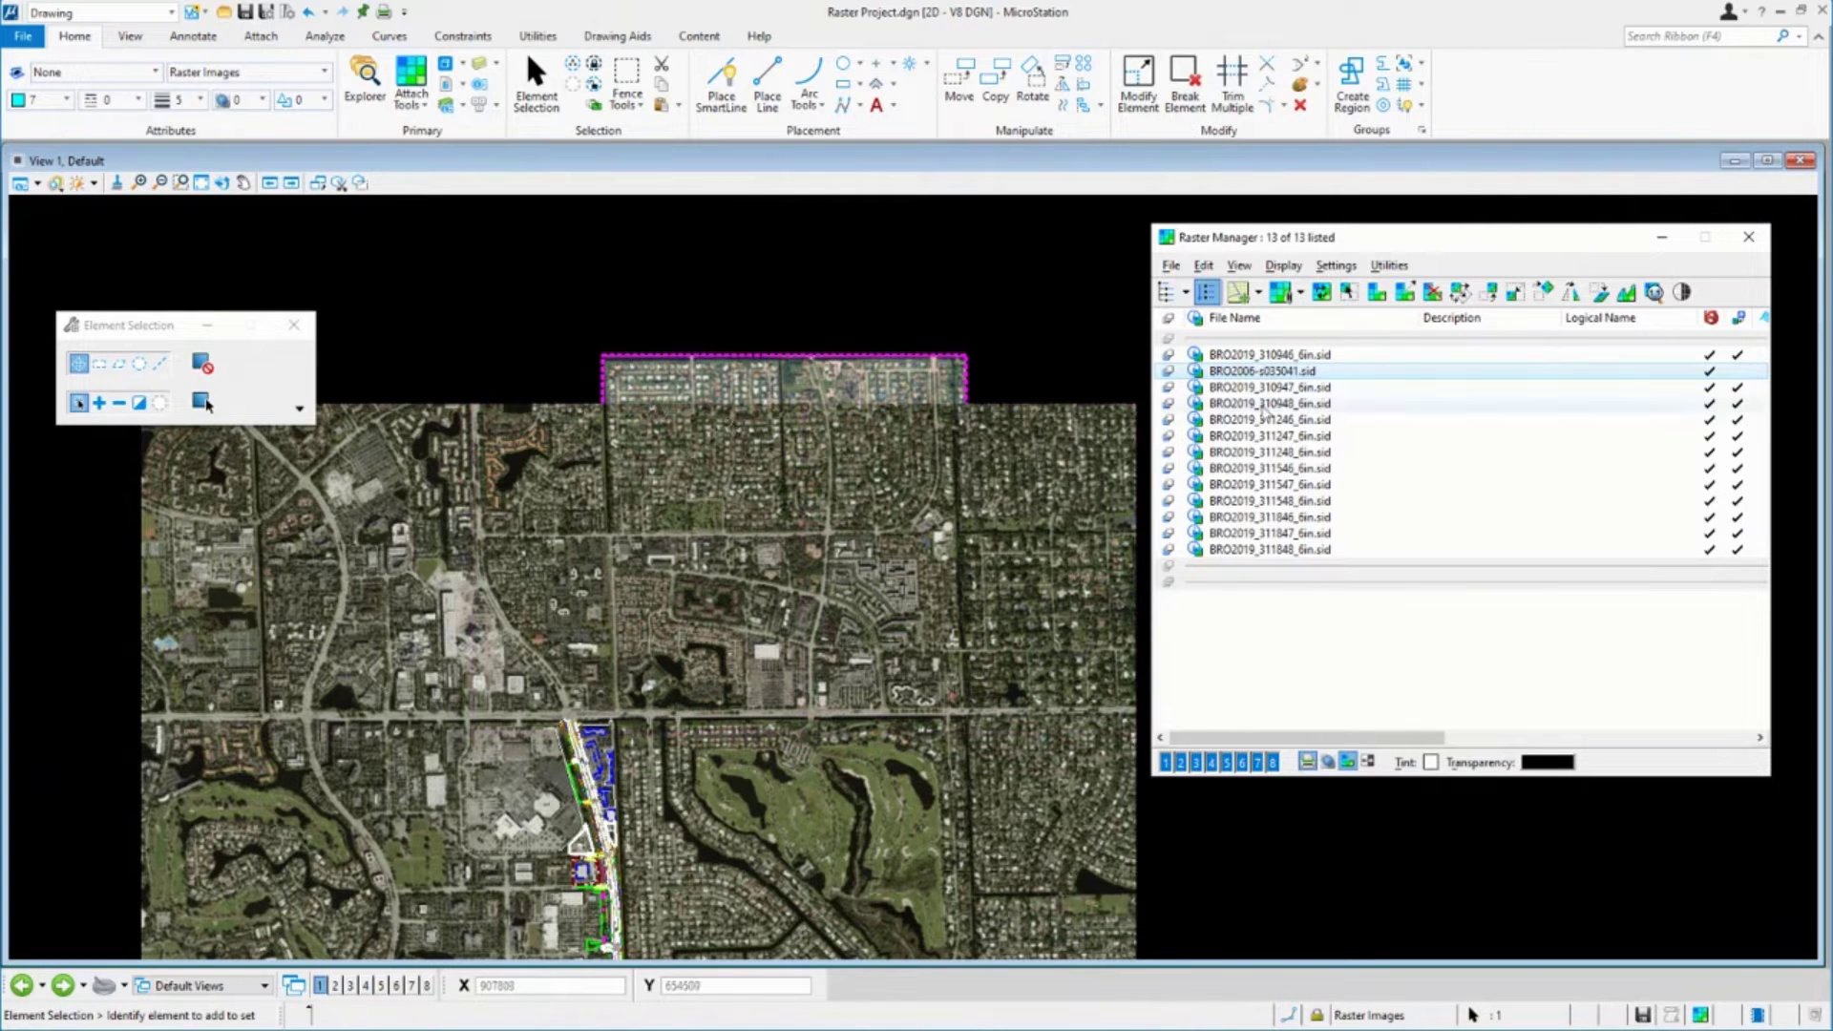
{"action": "left_click", "coordinate": [1281, 267]}
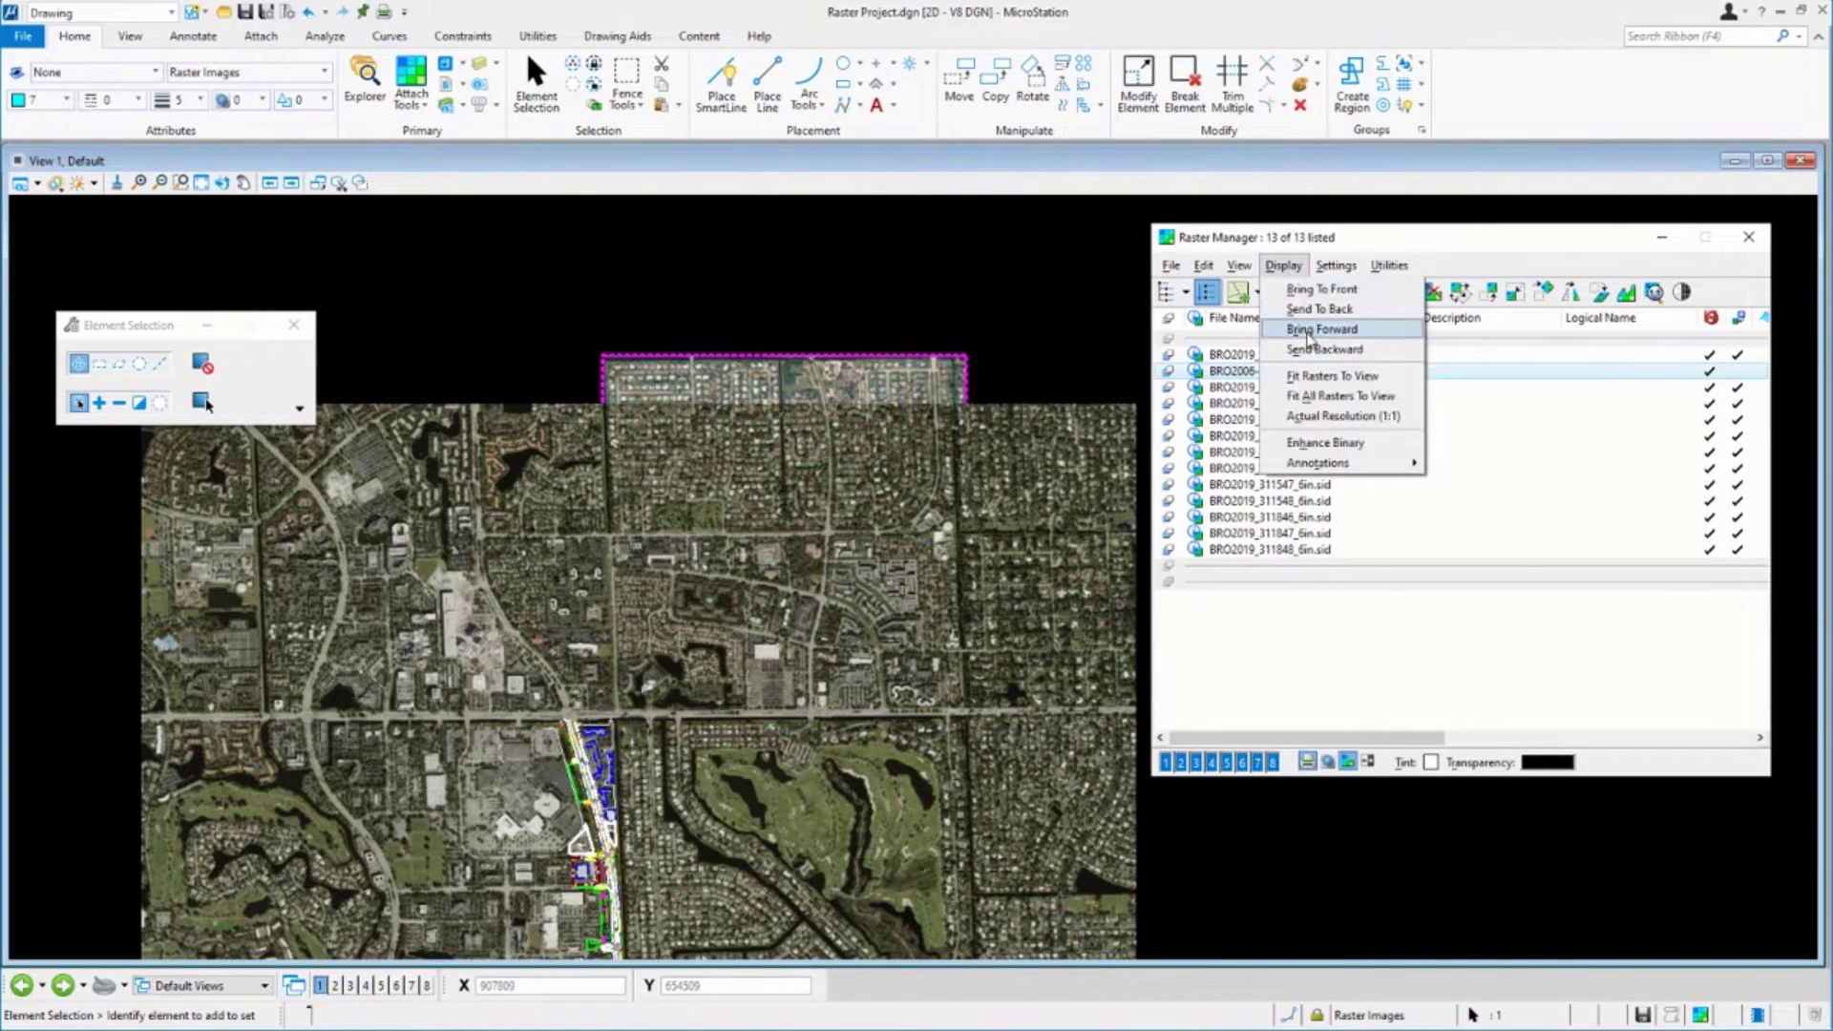
{"action": "left_click", "coordinate": [1308, 330]}
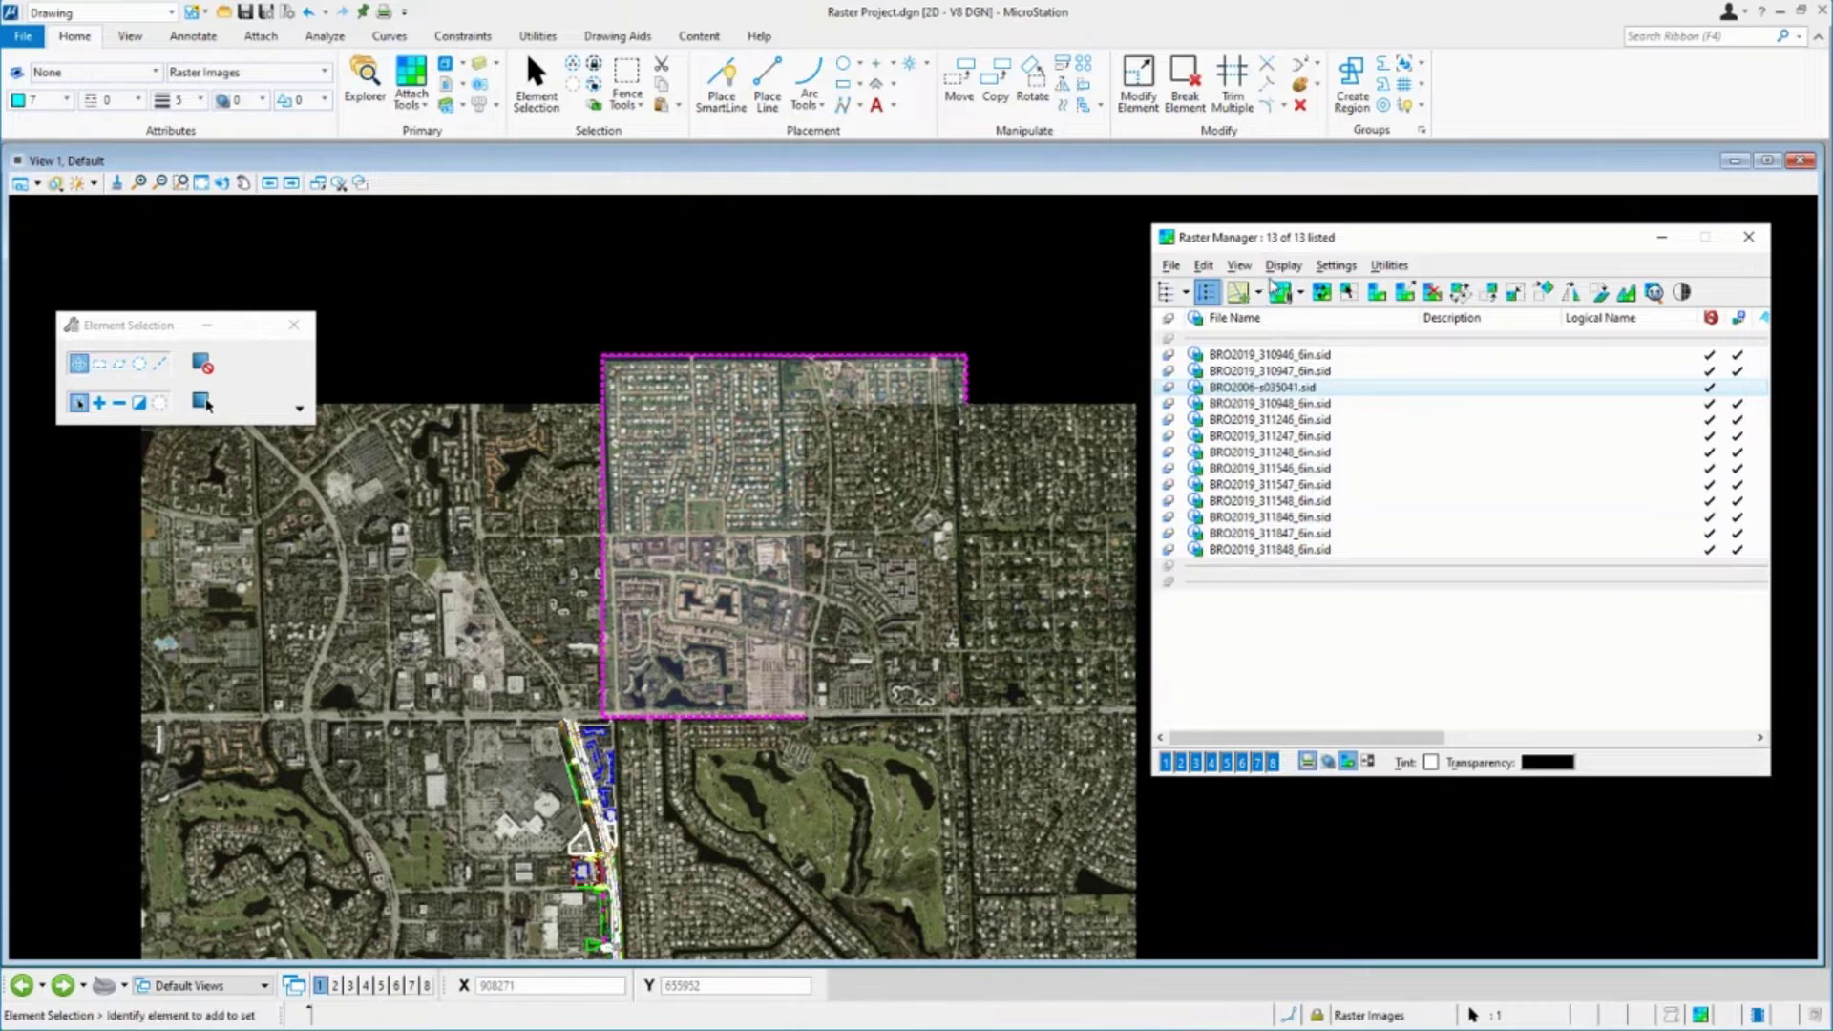
- View and dismiss the 2006 row's context menu, then zoom in on houses along its western edge
{"action": "right_click", "coordinate": [1306, 386]}
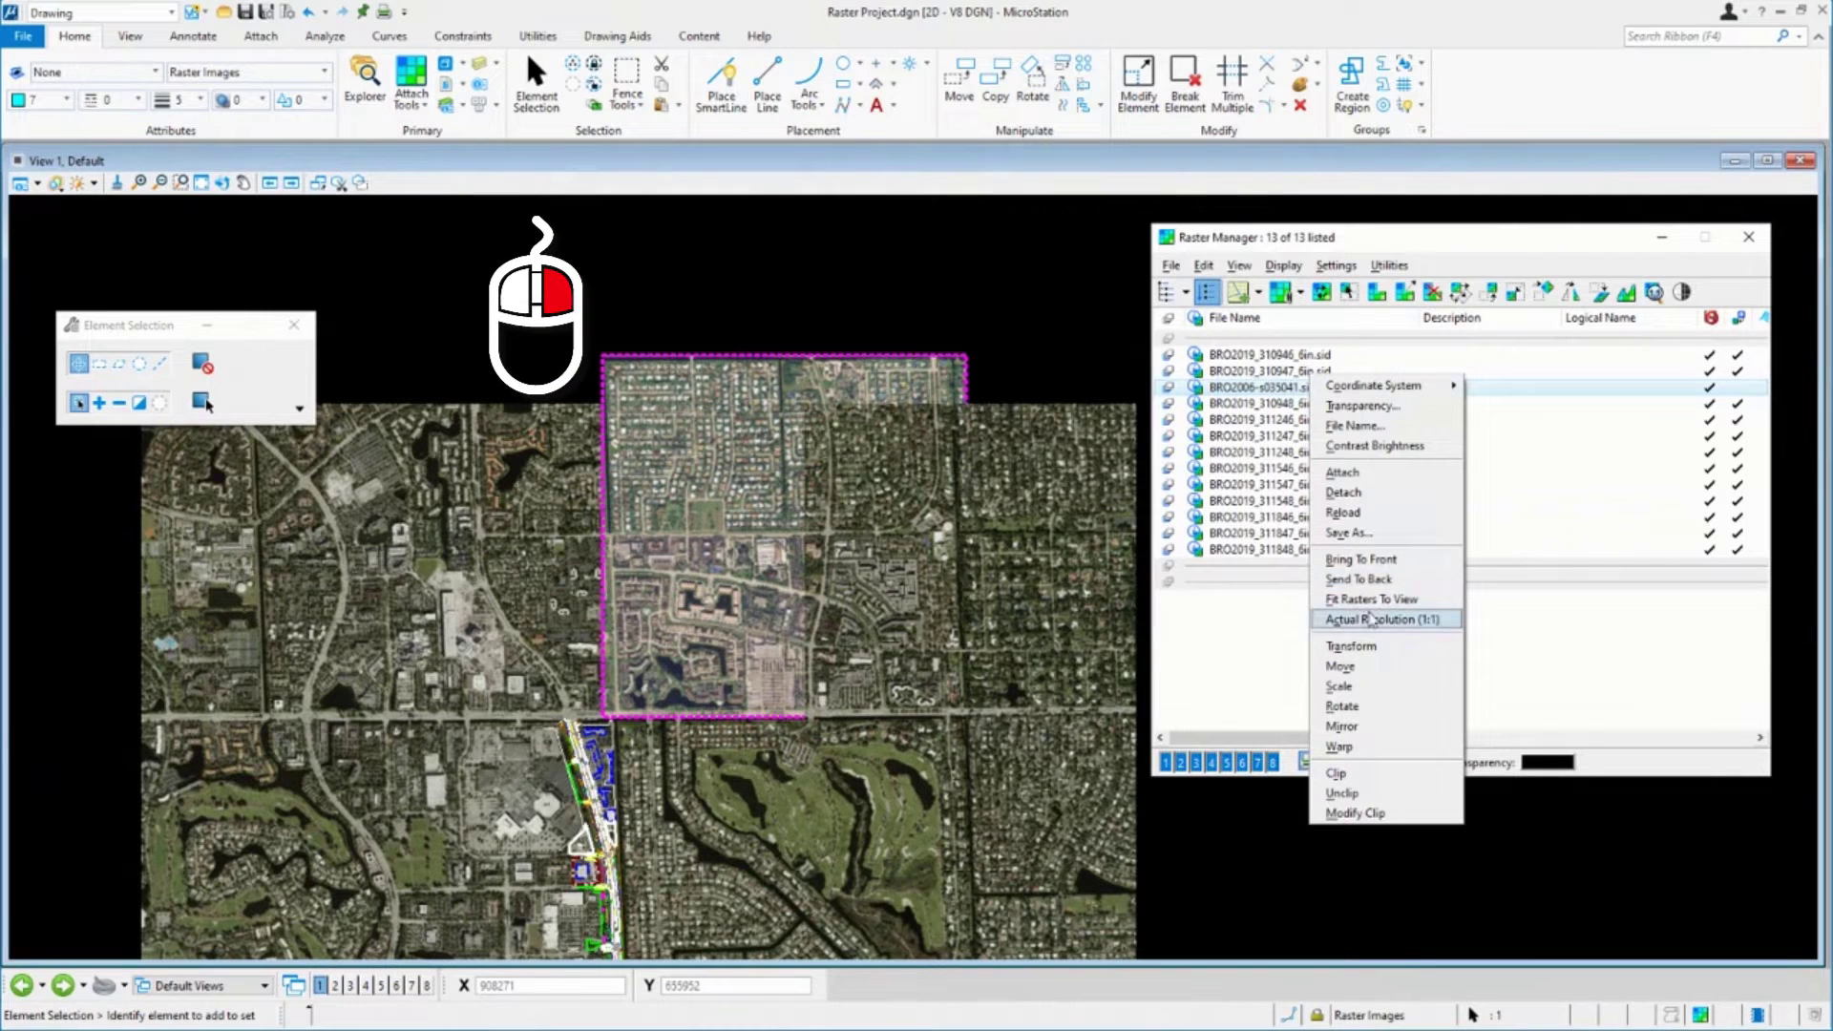
{"action": "left_click", "coordinate": [1312, 237]}
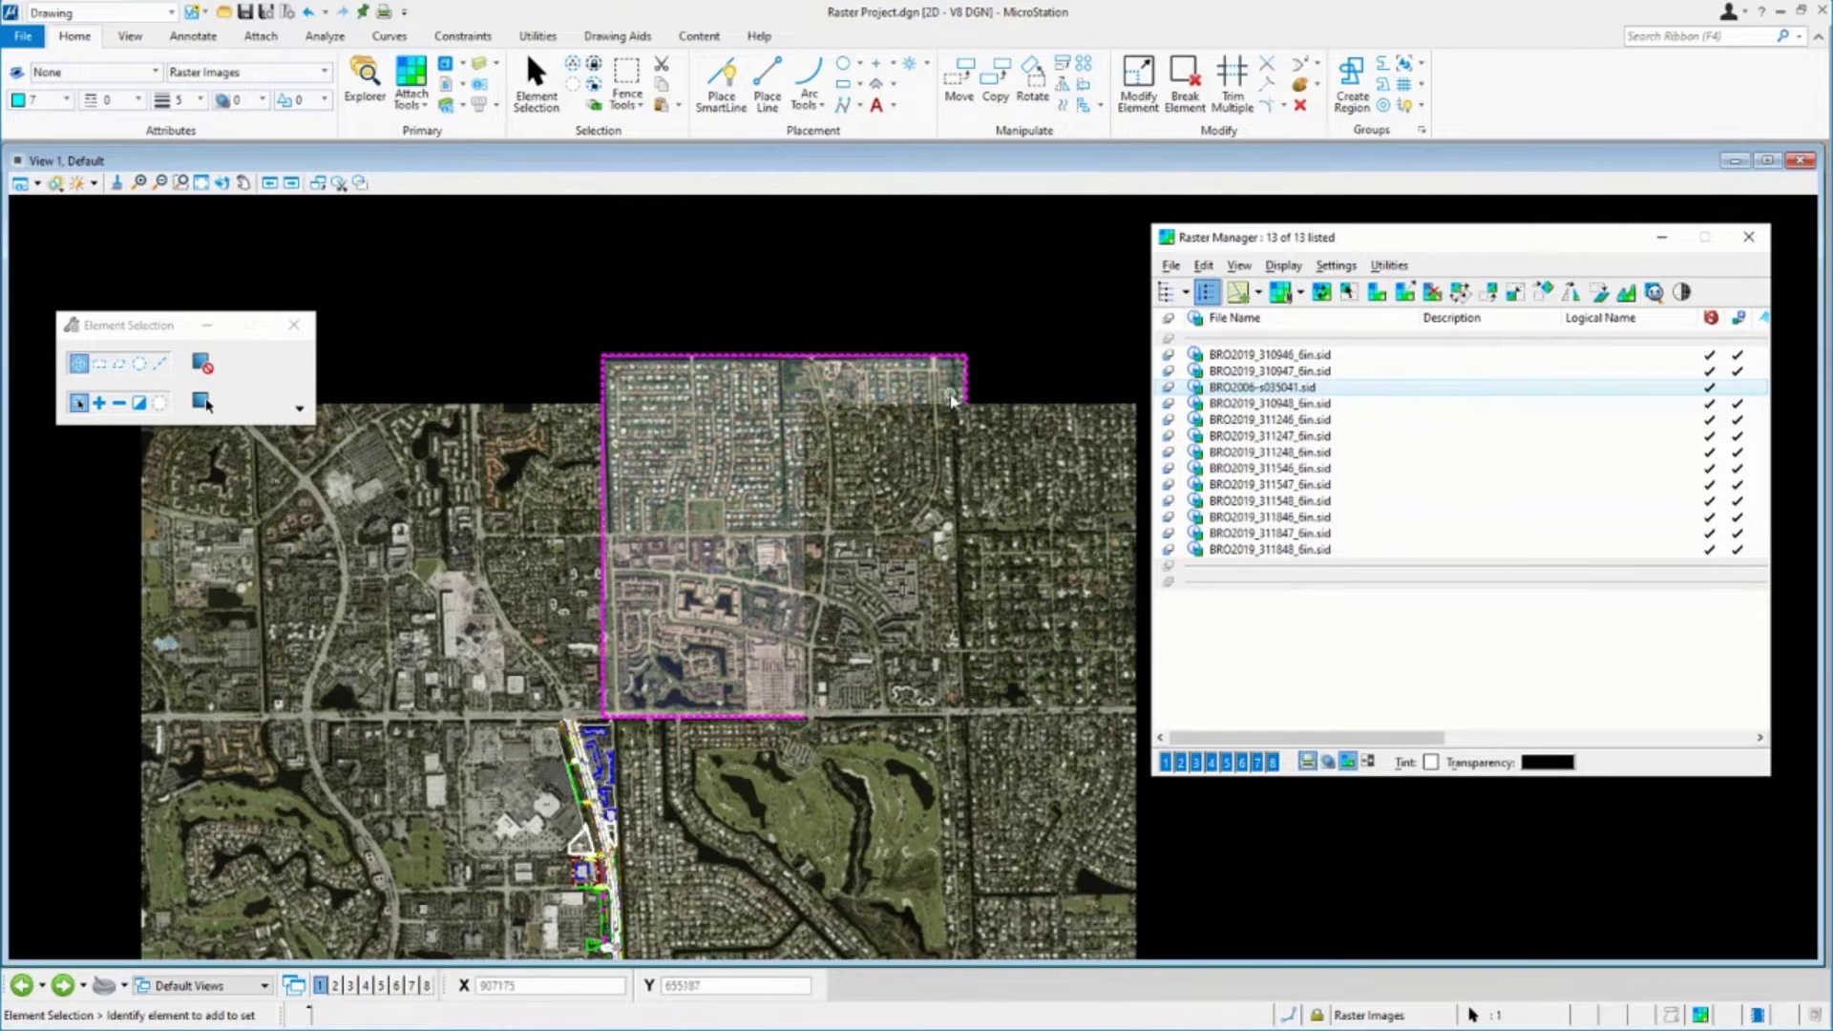
{"action": "scroll", "coordinate": [615, 416], "scroll_direction": "up", "scroll_amount": 4}
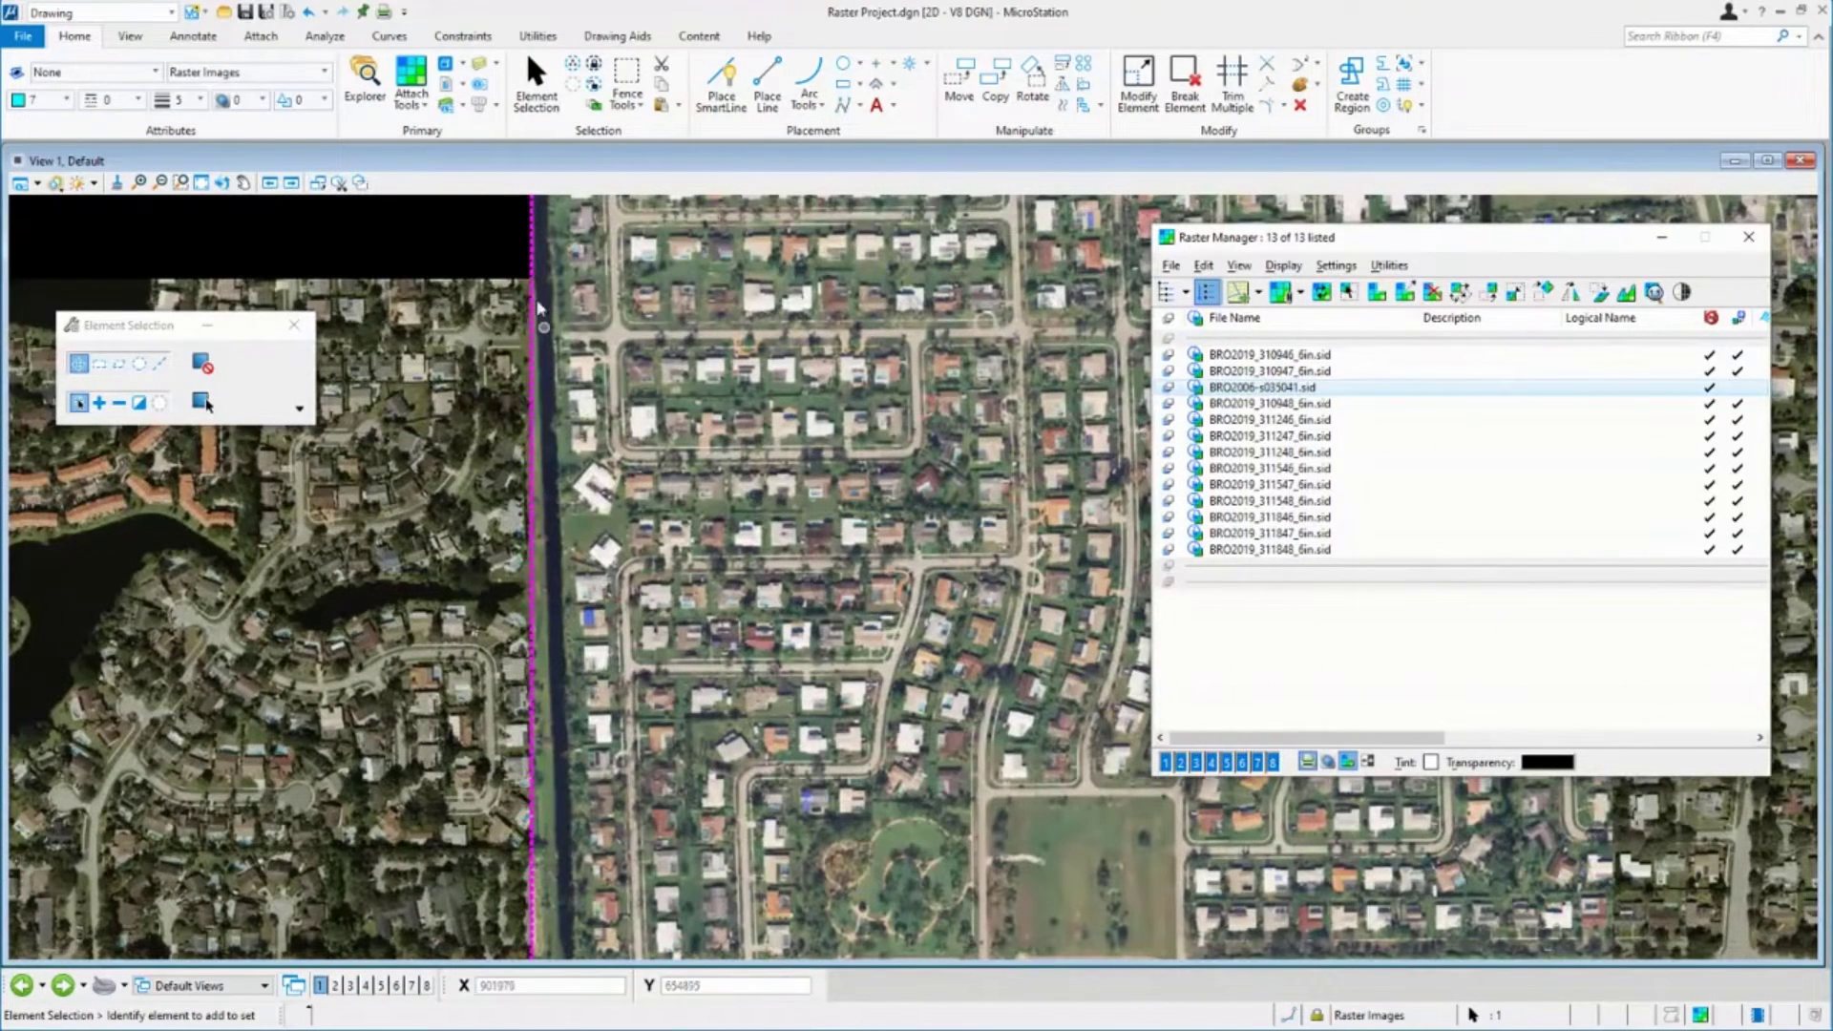
- Zoom out to show the whole mosaic with the 2006 square among the 2019 tiles
{"action": "scroll", "coordinate": [496, 463], "scroll_direction": "down", "scroll_amount": 4}
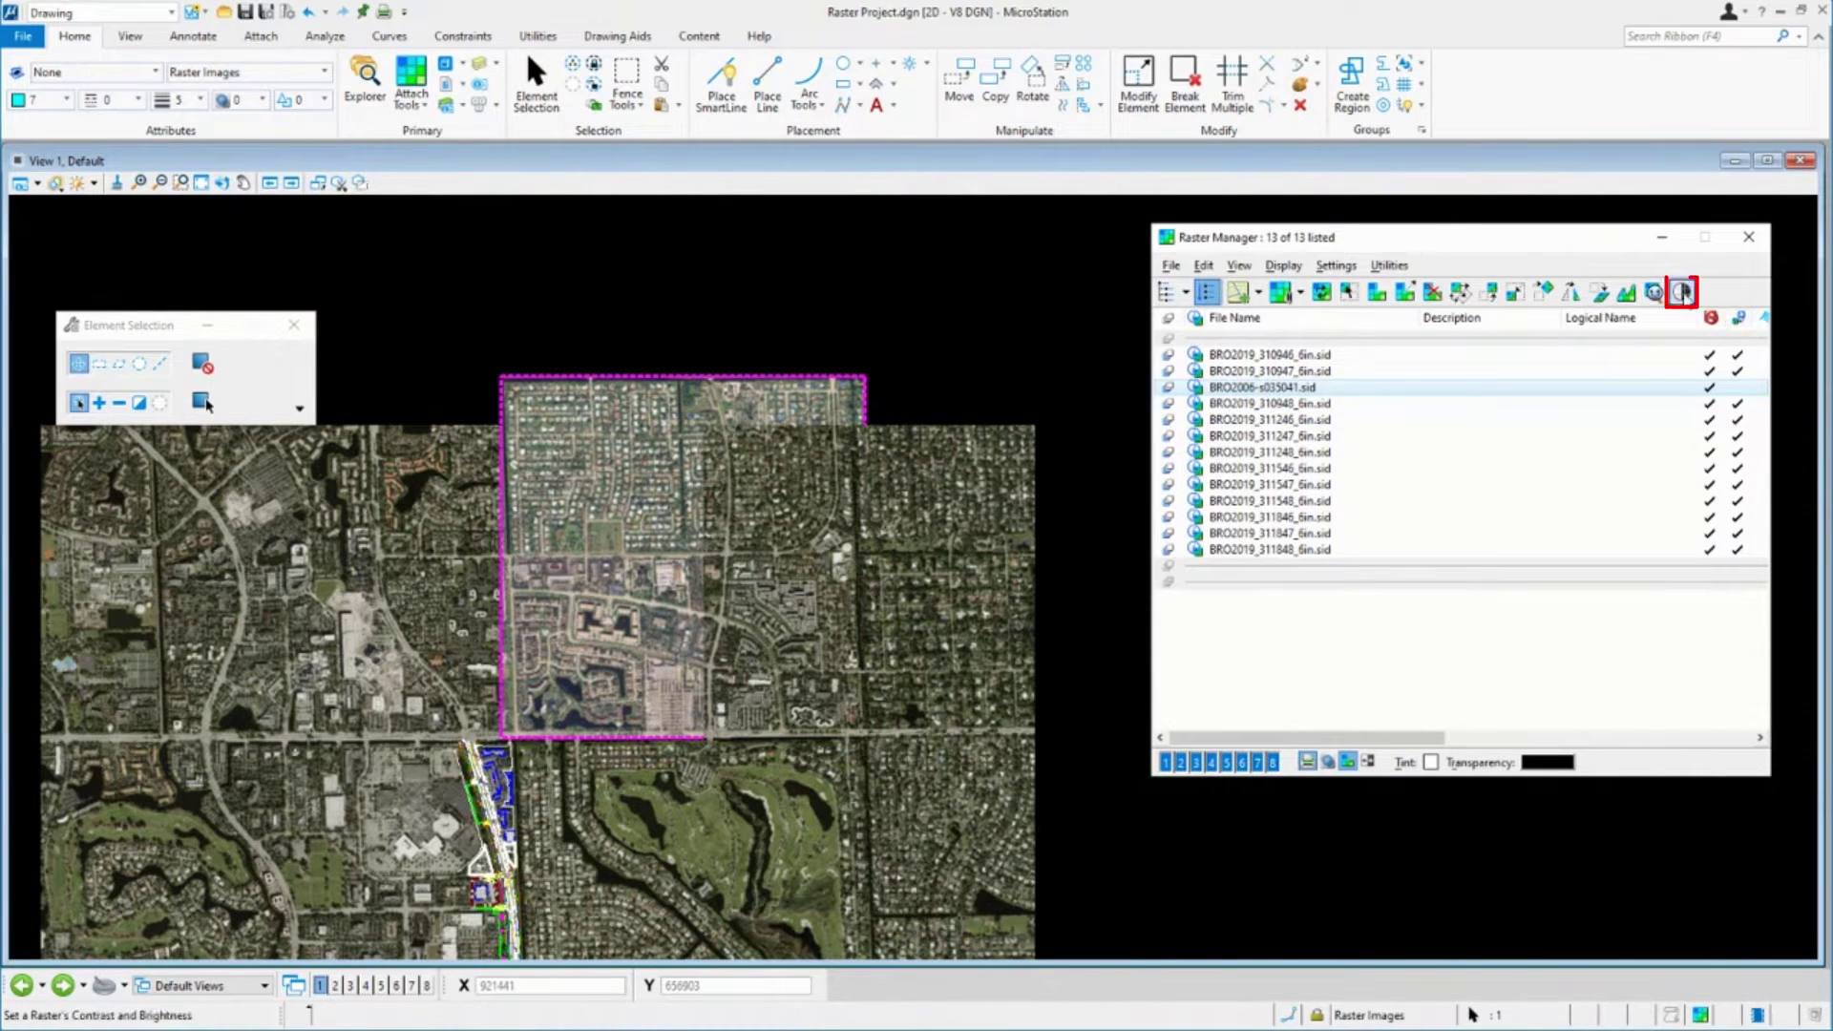
- In BRO2006-s035041's Contrast/Brightness settings, enter contrast 20 and brightness -20
{"action": "left_click", "coordinate": [1682, 292]}
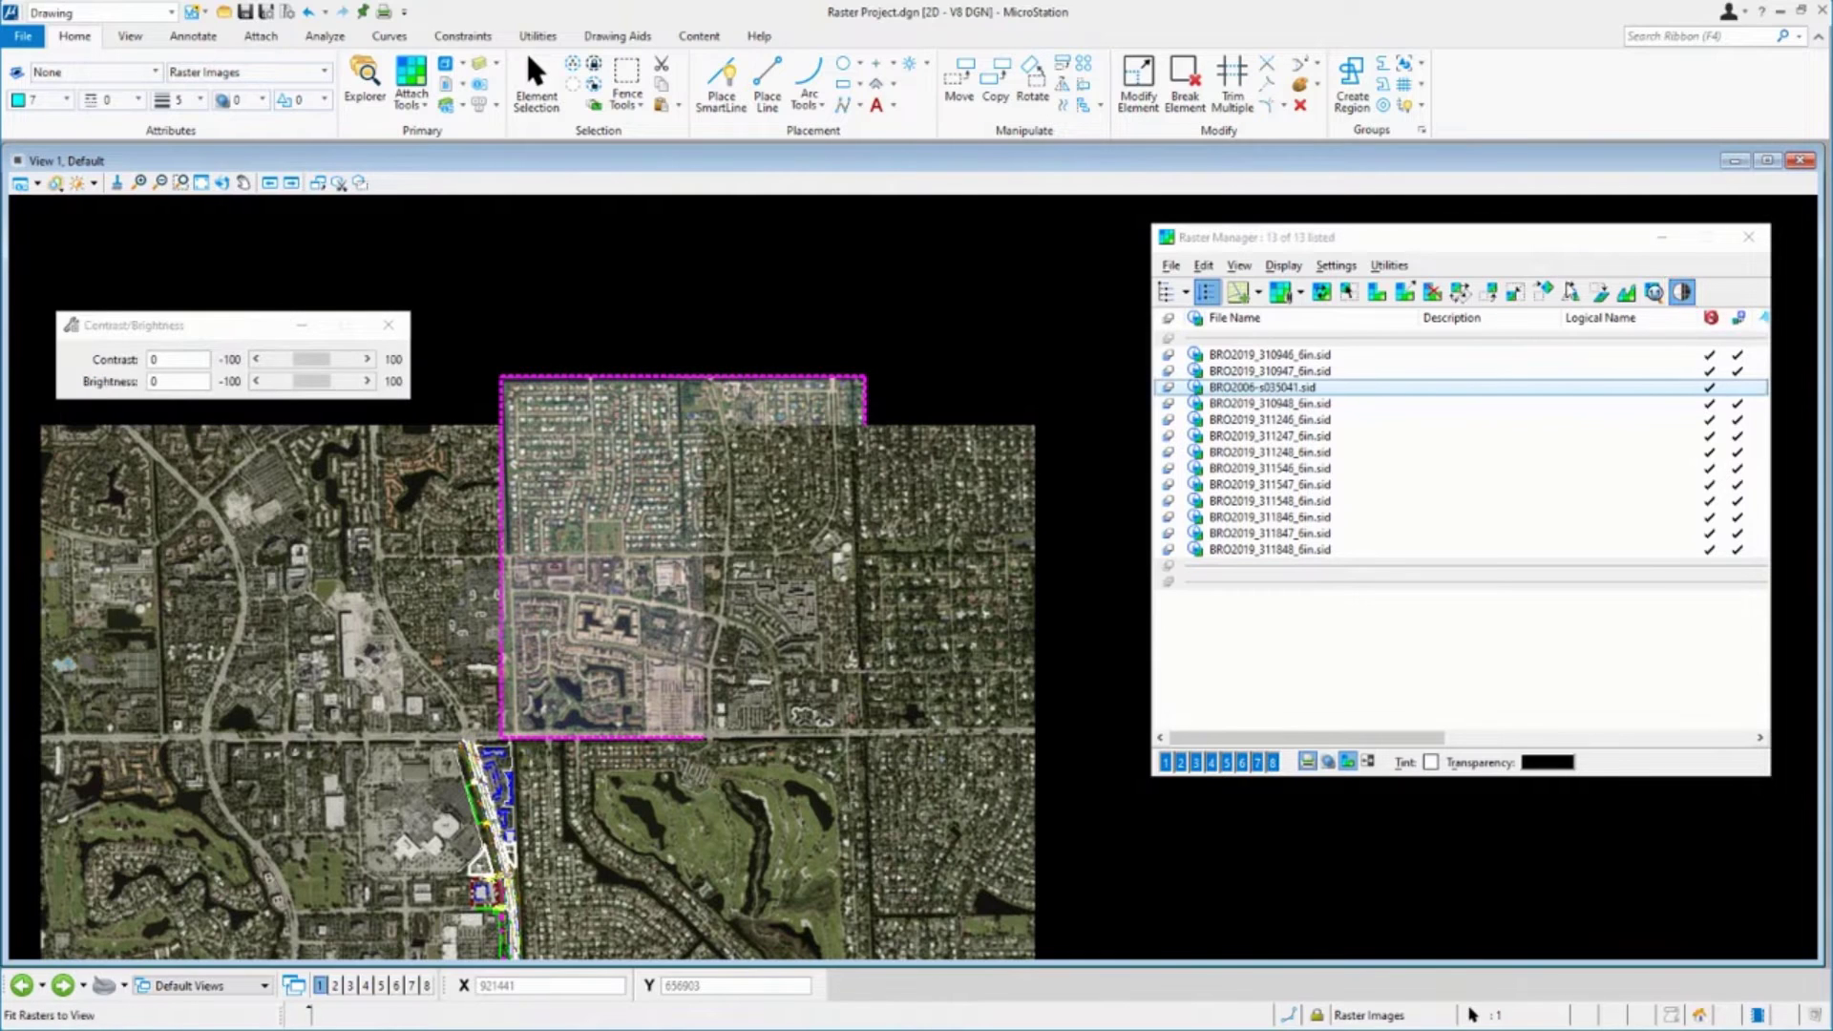
{"action": "left_click", "coordinate": [176, 360]}
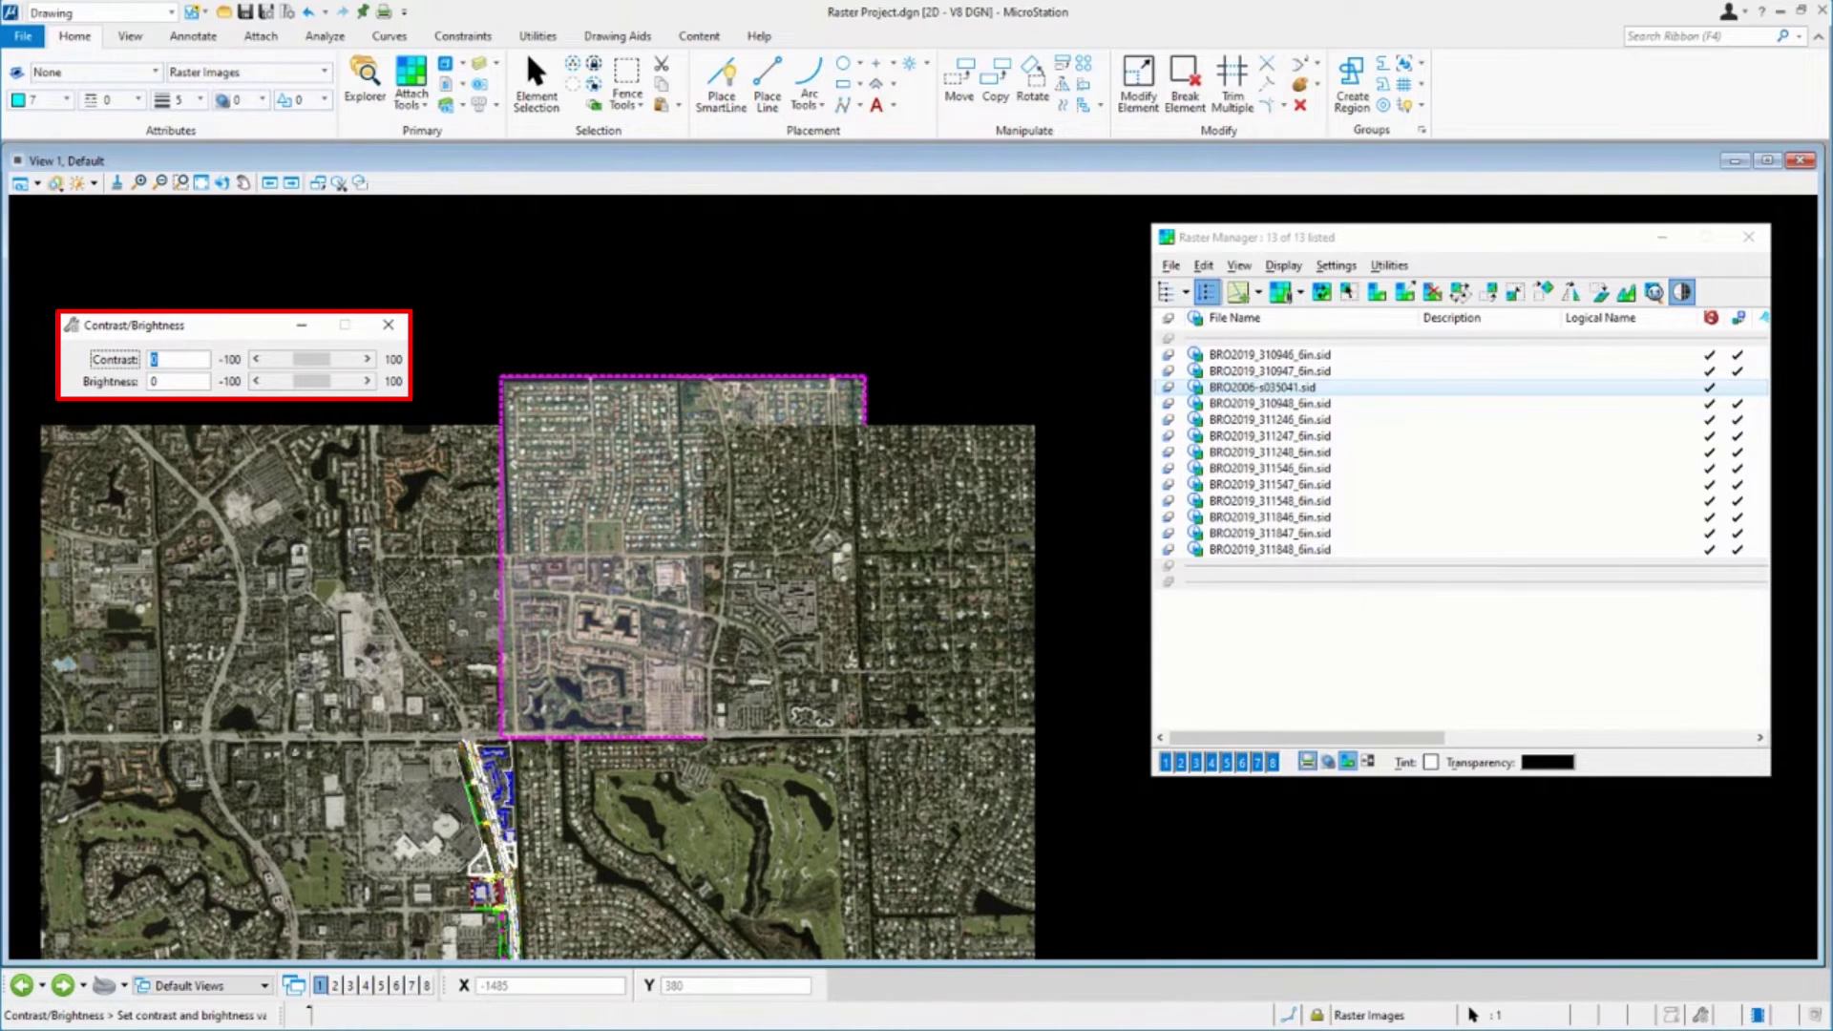
{"action": "type", "text": "20"}
{"action": "key", "text": "Tab"}
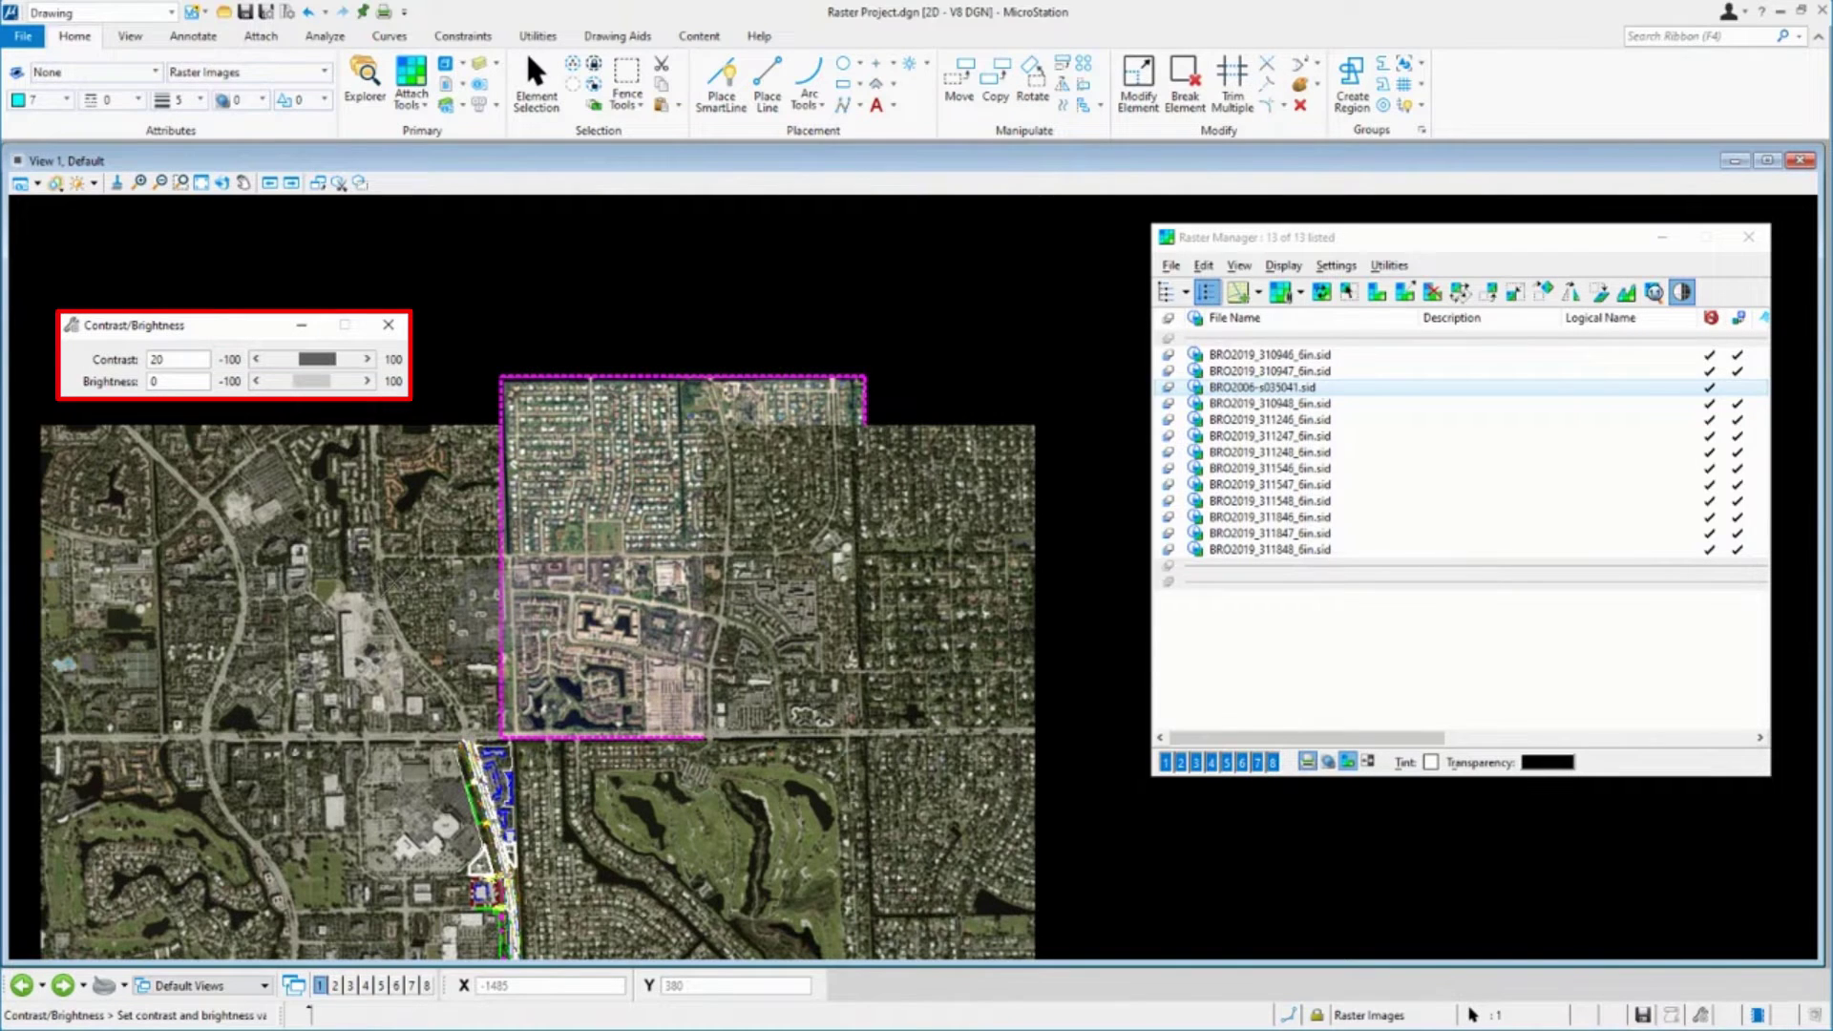
{"action": "left_click", "coordinate": [133, 387]}
{"action": "type", "text": "-20"}
{"action": "key", "text": "Tab"}
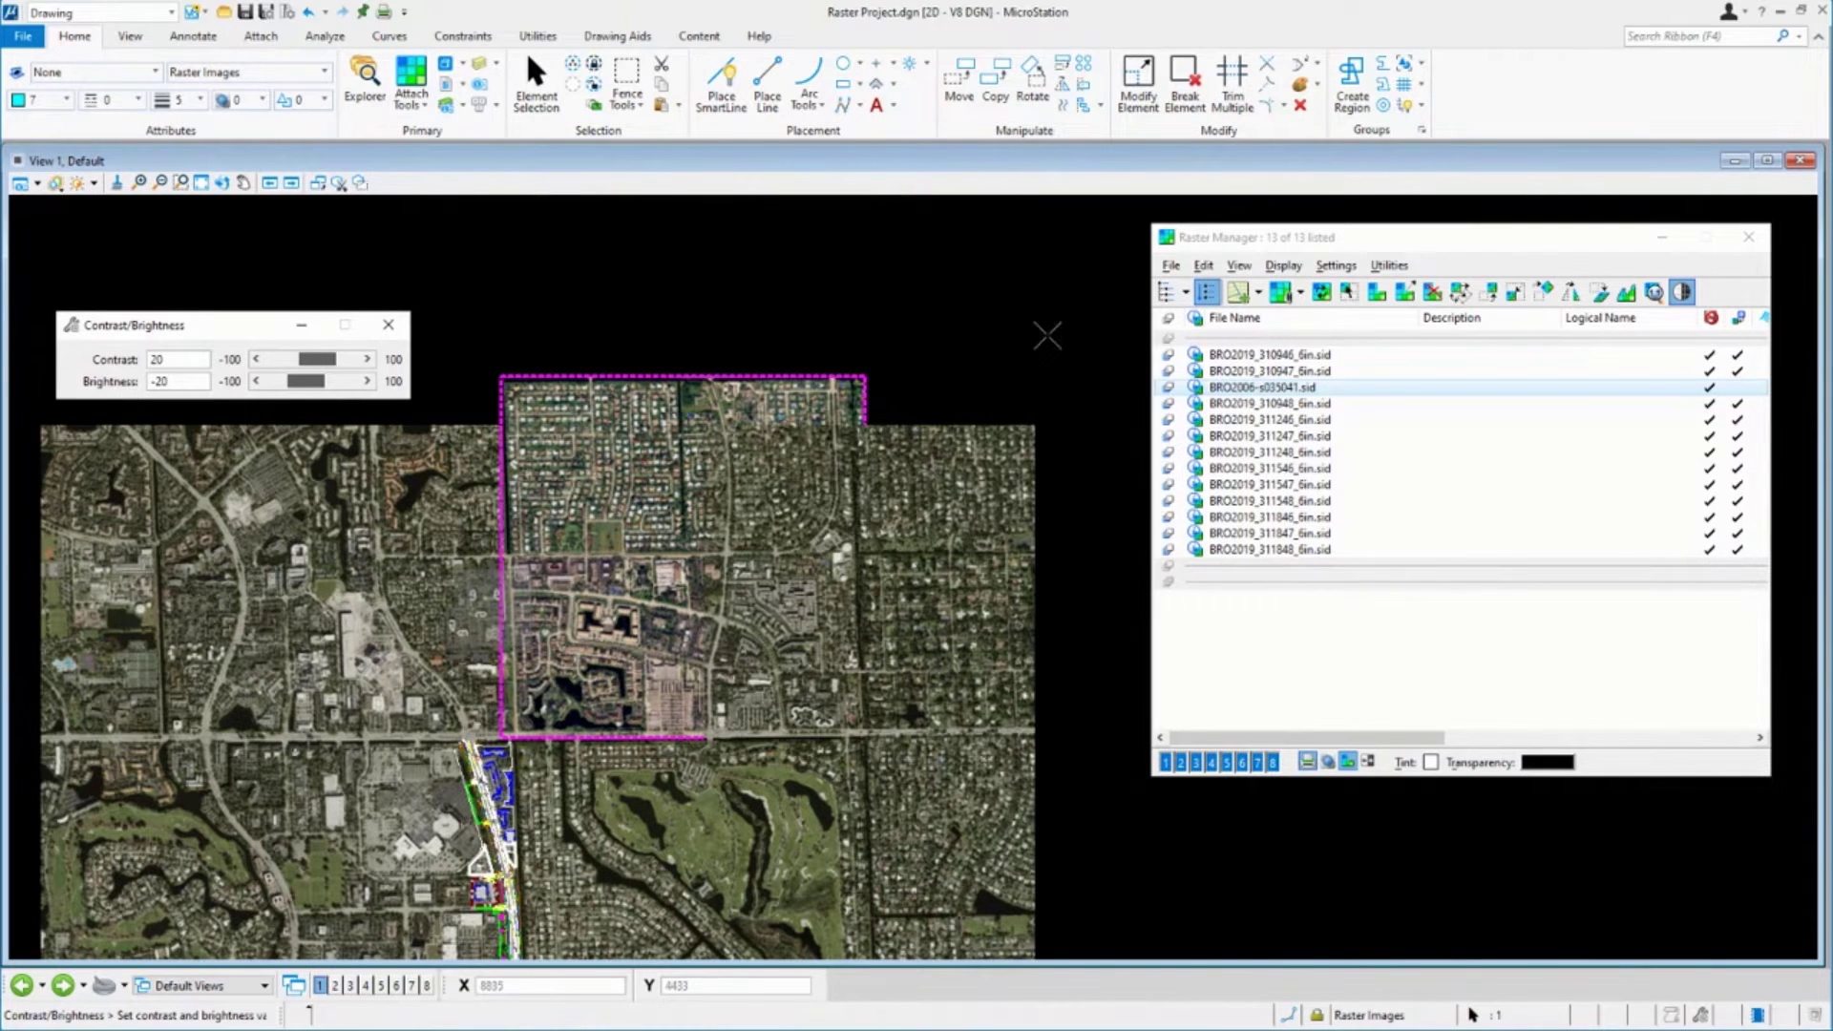
- Zoom in on the darkened 2006 image's edges to compare them with the adjoining 2019 tiles
{"action": "scroll", "coordinate": [845, 422], "scroll_direction": "up", "scroll_amount": 2}
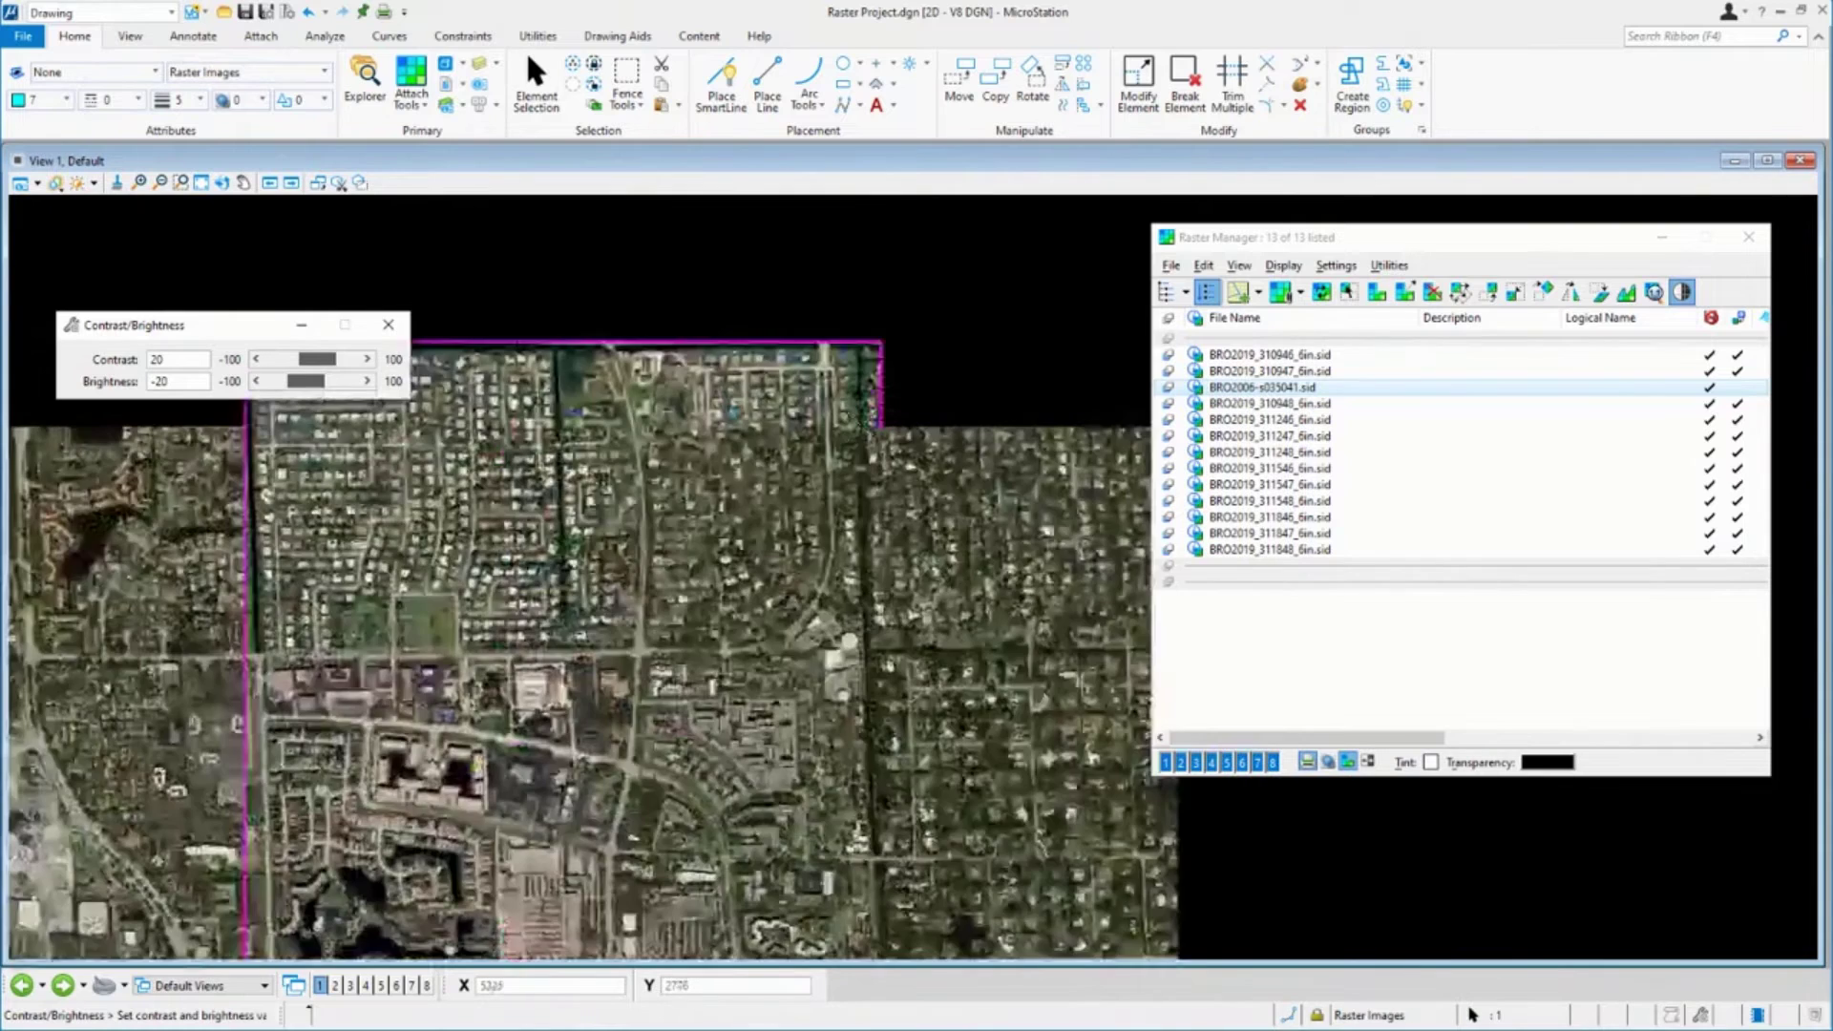
{"action": "scroll", "coordinate": [840, 635], "scroll_direction": "up", "scroll_amount": 5}
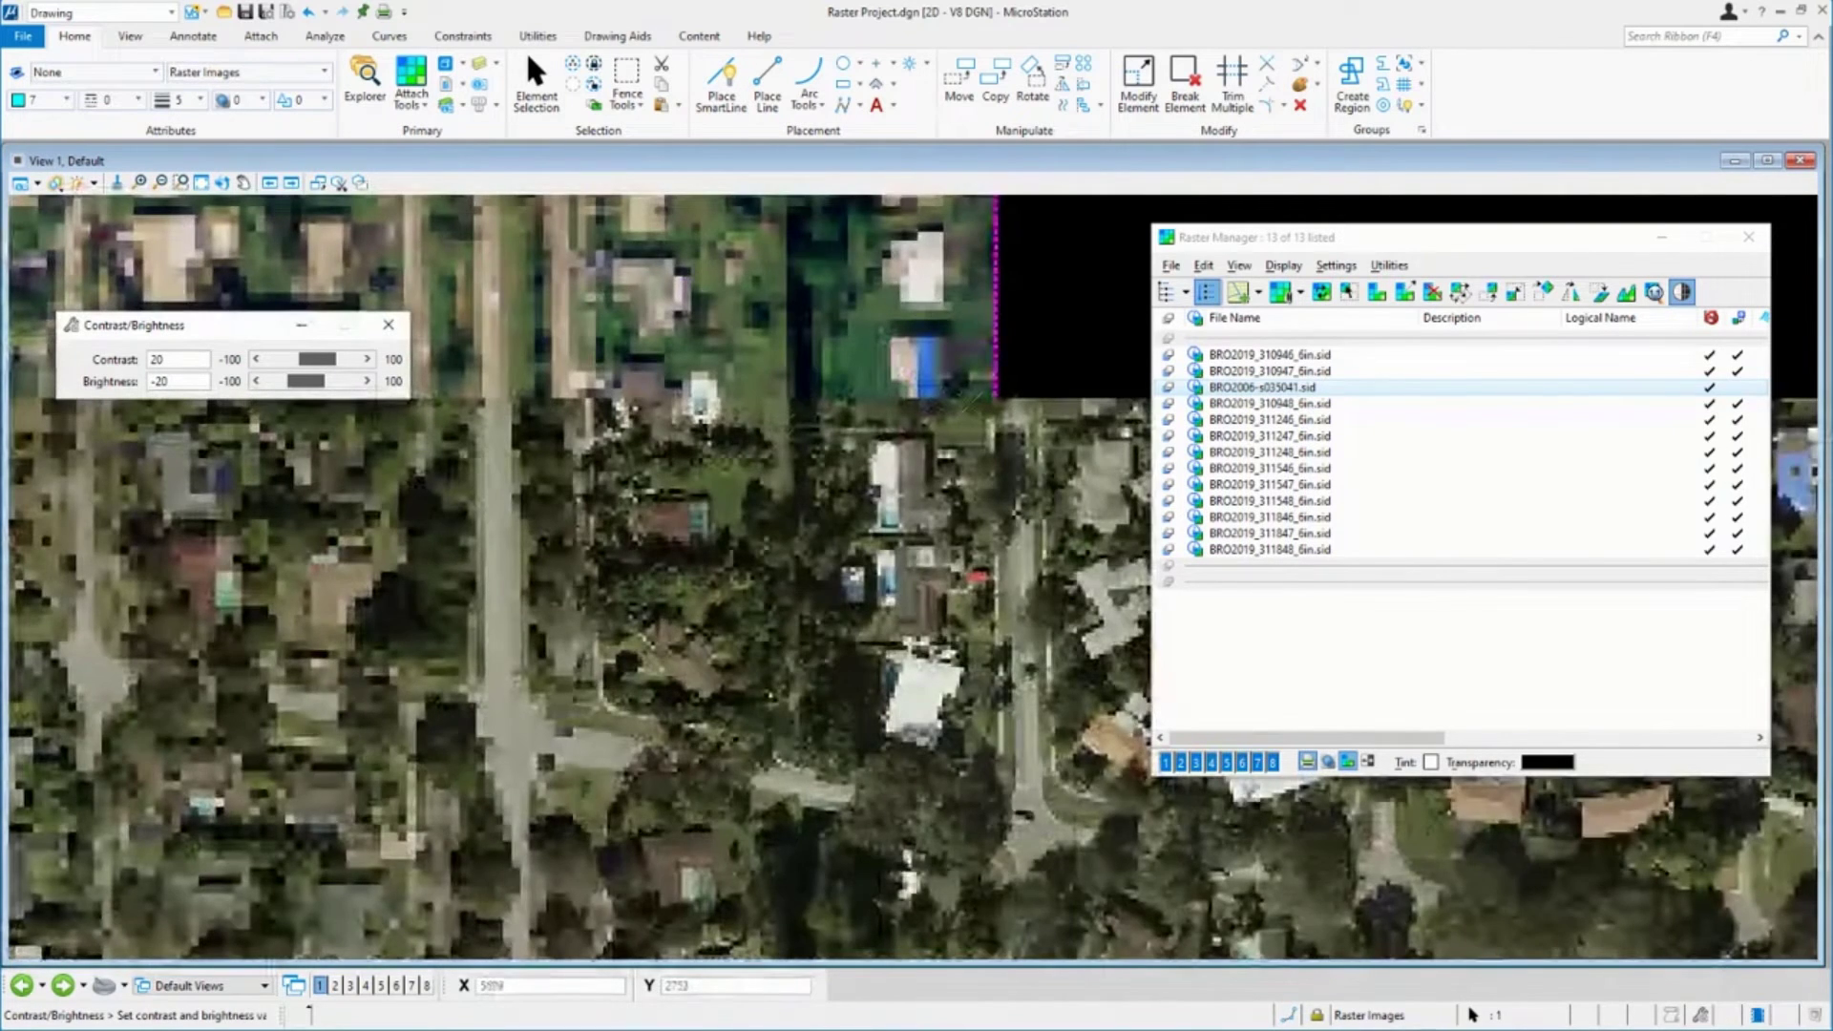
{"action": "scroll", "coordinate": [840, 632], "scroll_direction": "up", "scroll_amount": 1}
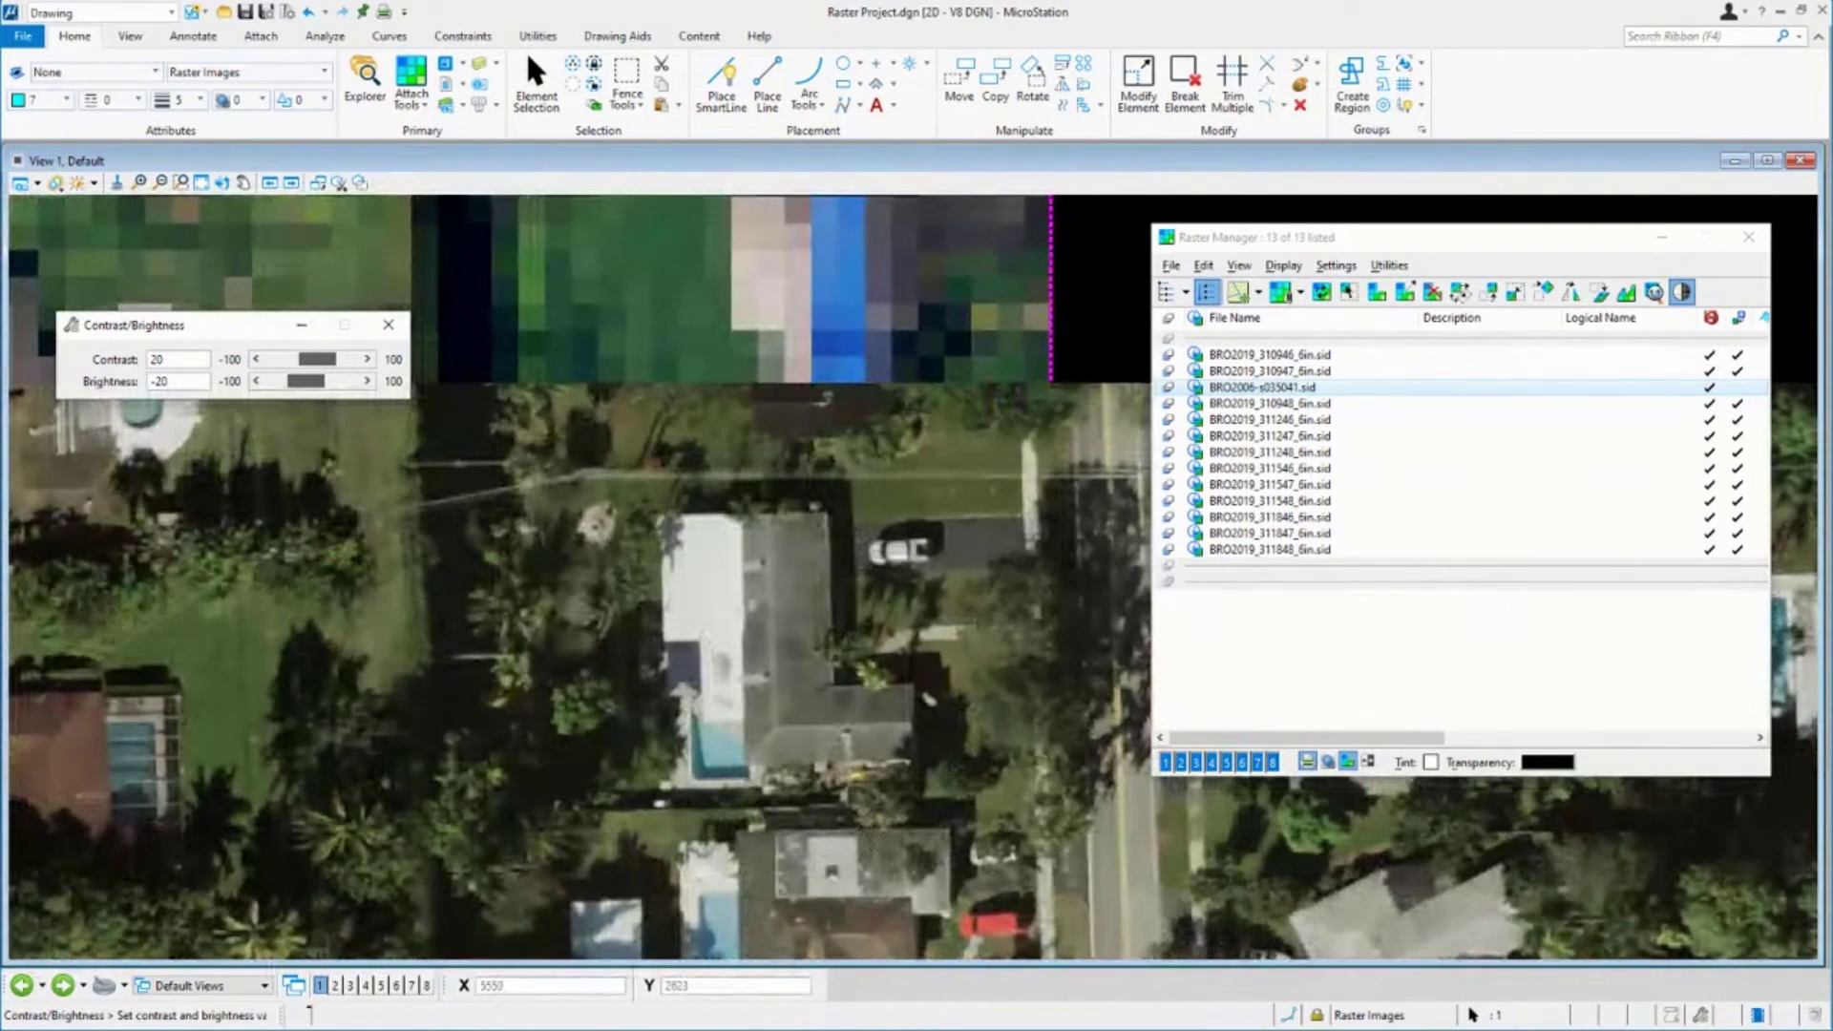
{"action": "scroll", "coordinate": [931, 699], "scroll_direction": "down", "scroll_amount": 2}
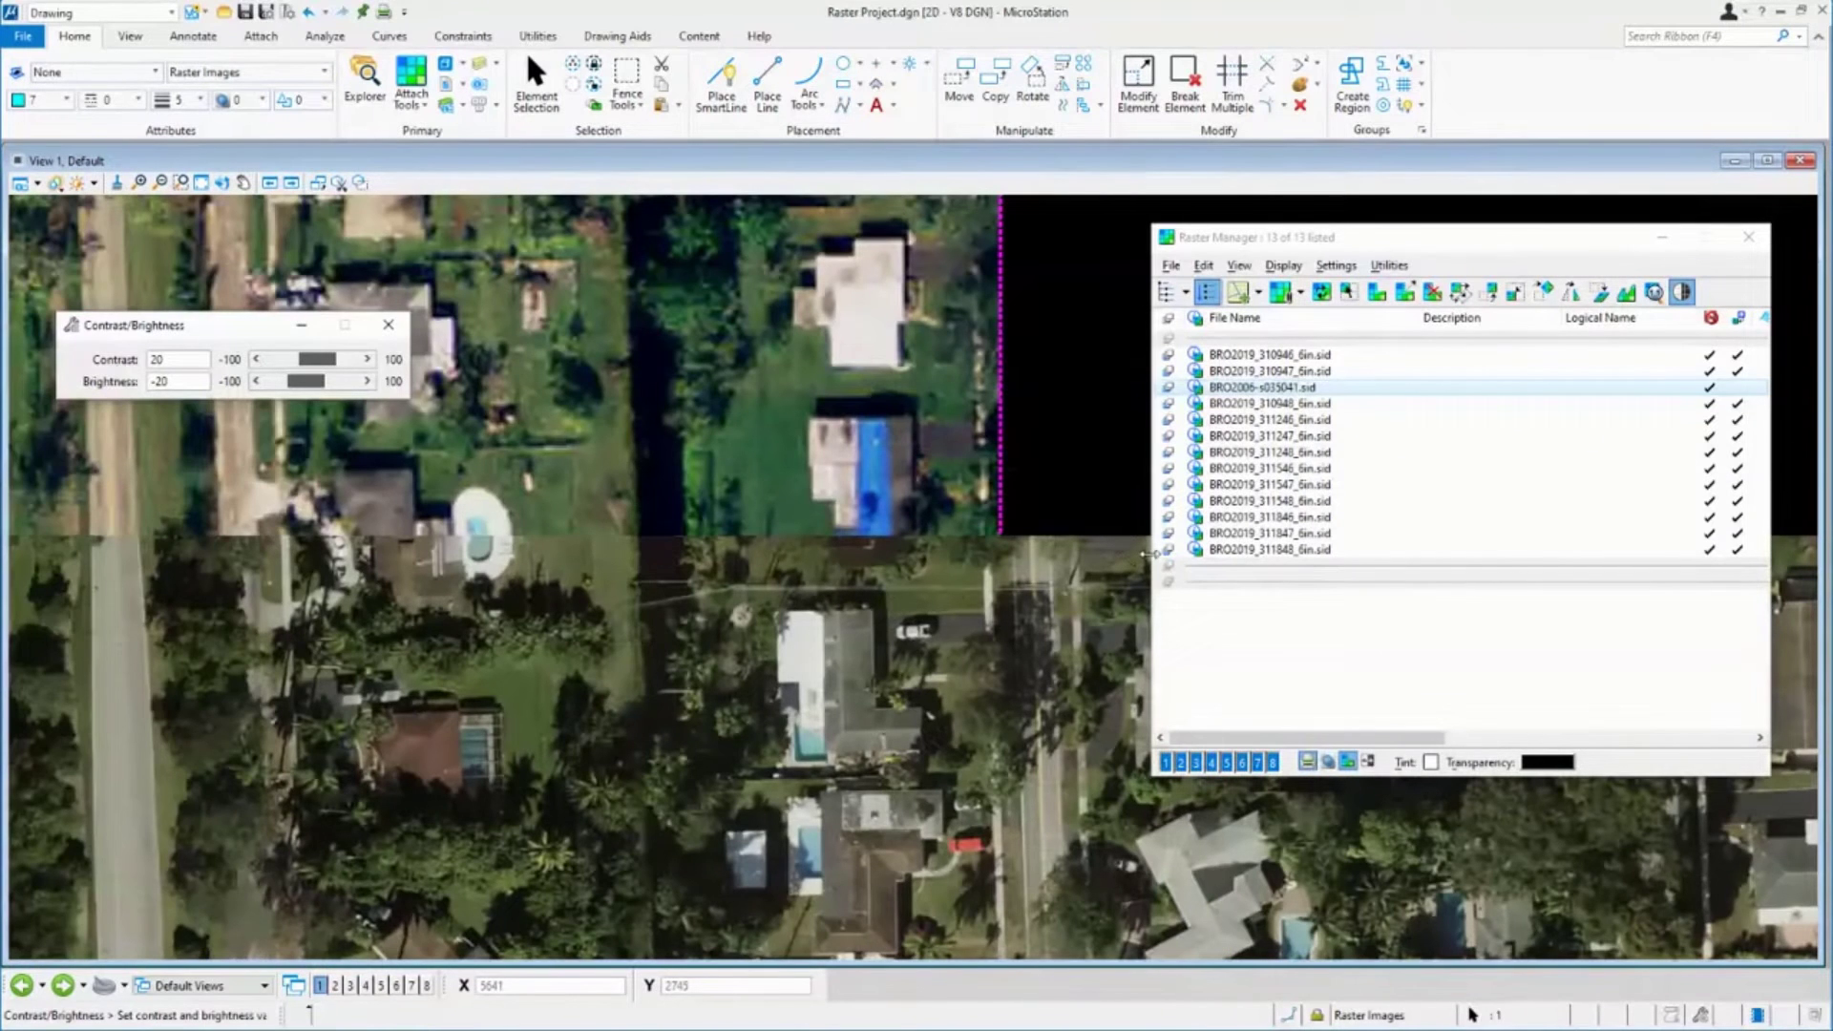
{"action": "scroll", "coordinate": [978, 533], "scroll_direction": "up", "scroll_amount": 5}
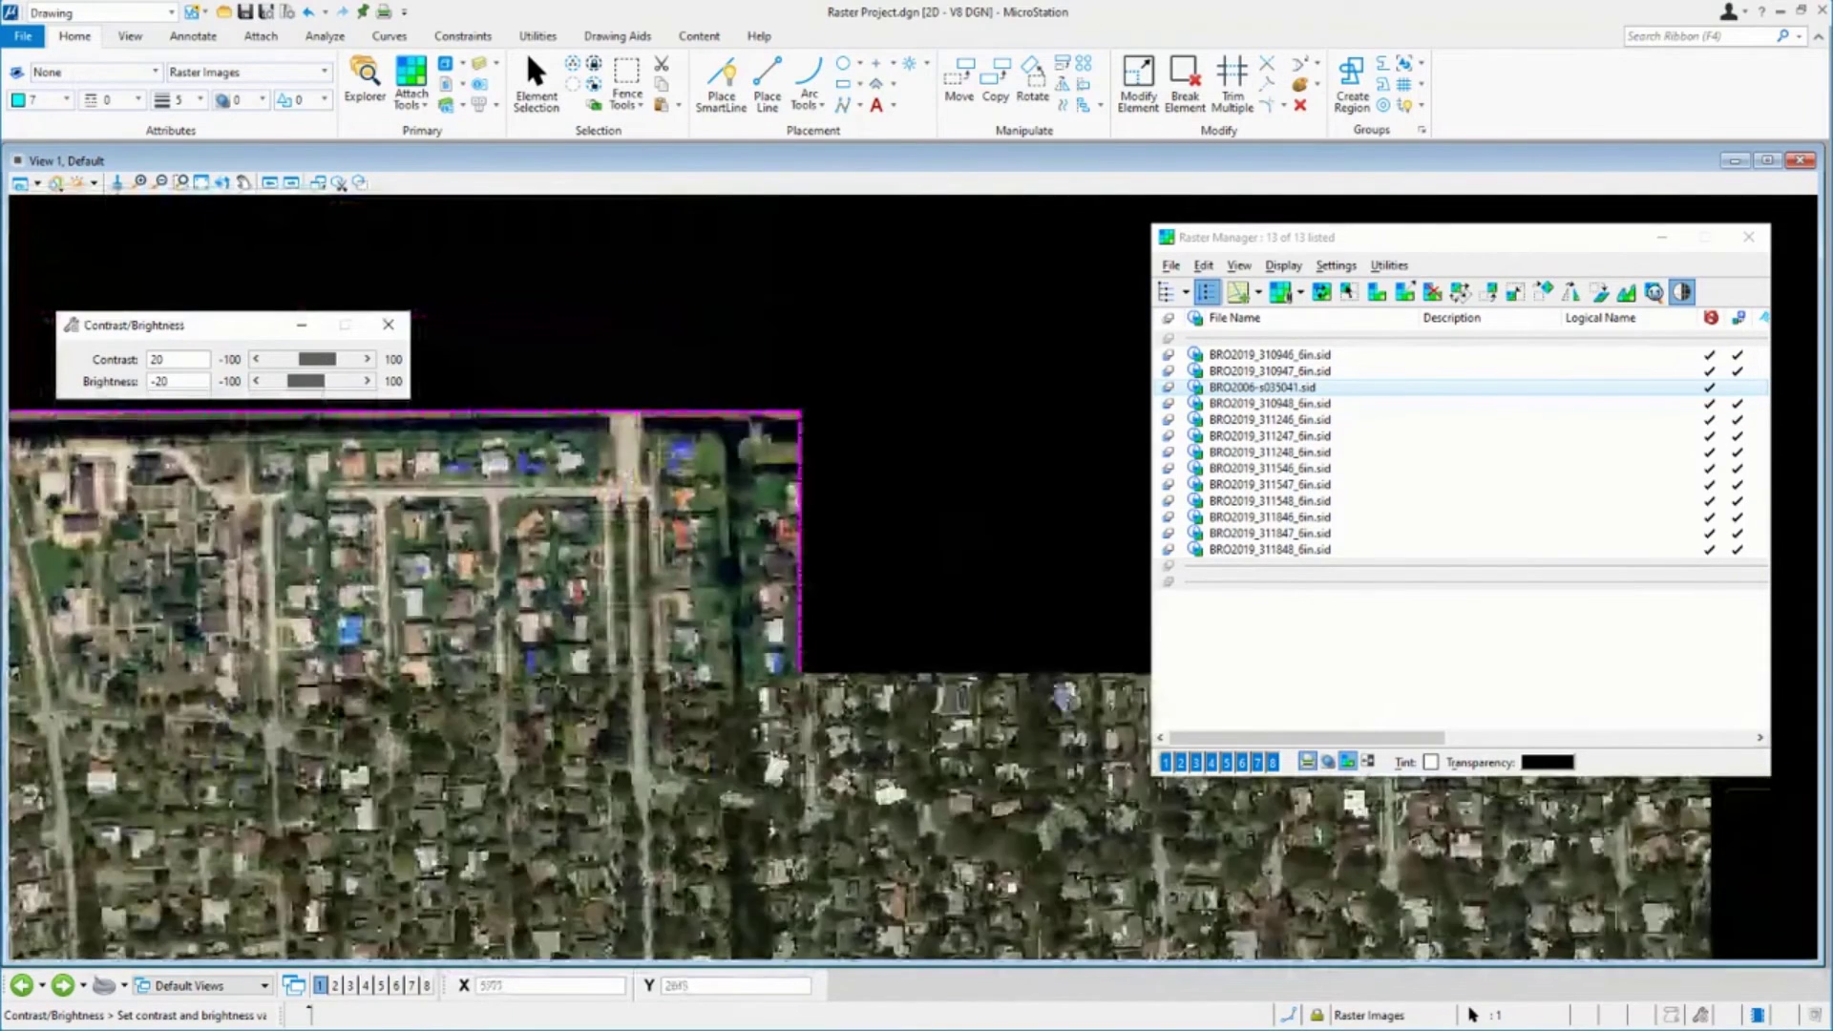
- Review the 13 listed aerials, checking the 2006 BRO2006-s035041.sid entry's place in the order
{"action": "scroll", "coordinate": [862, 621], "scroll_direction": "up", "scroll_amount": 3}
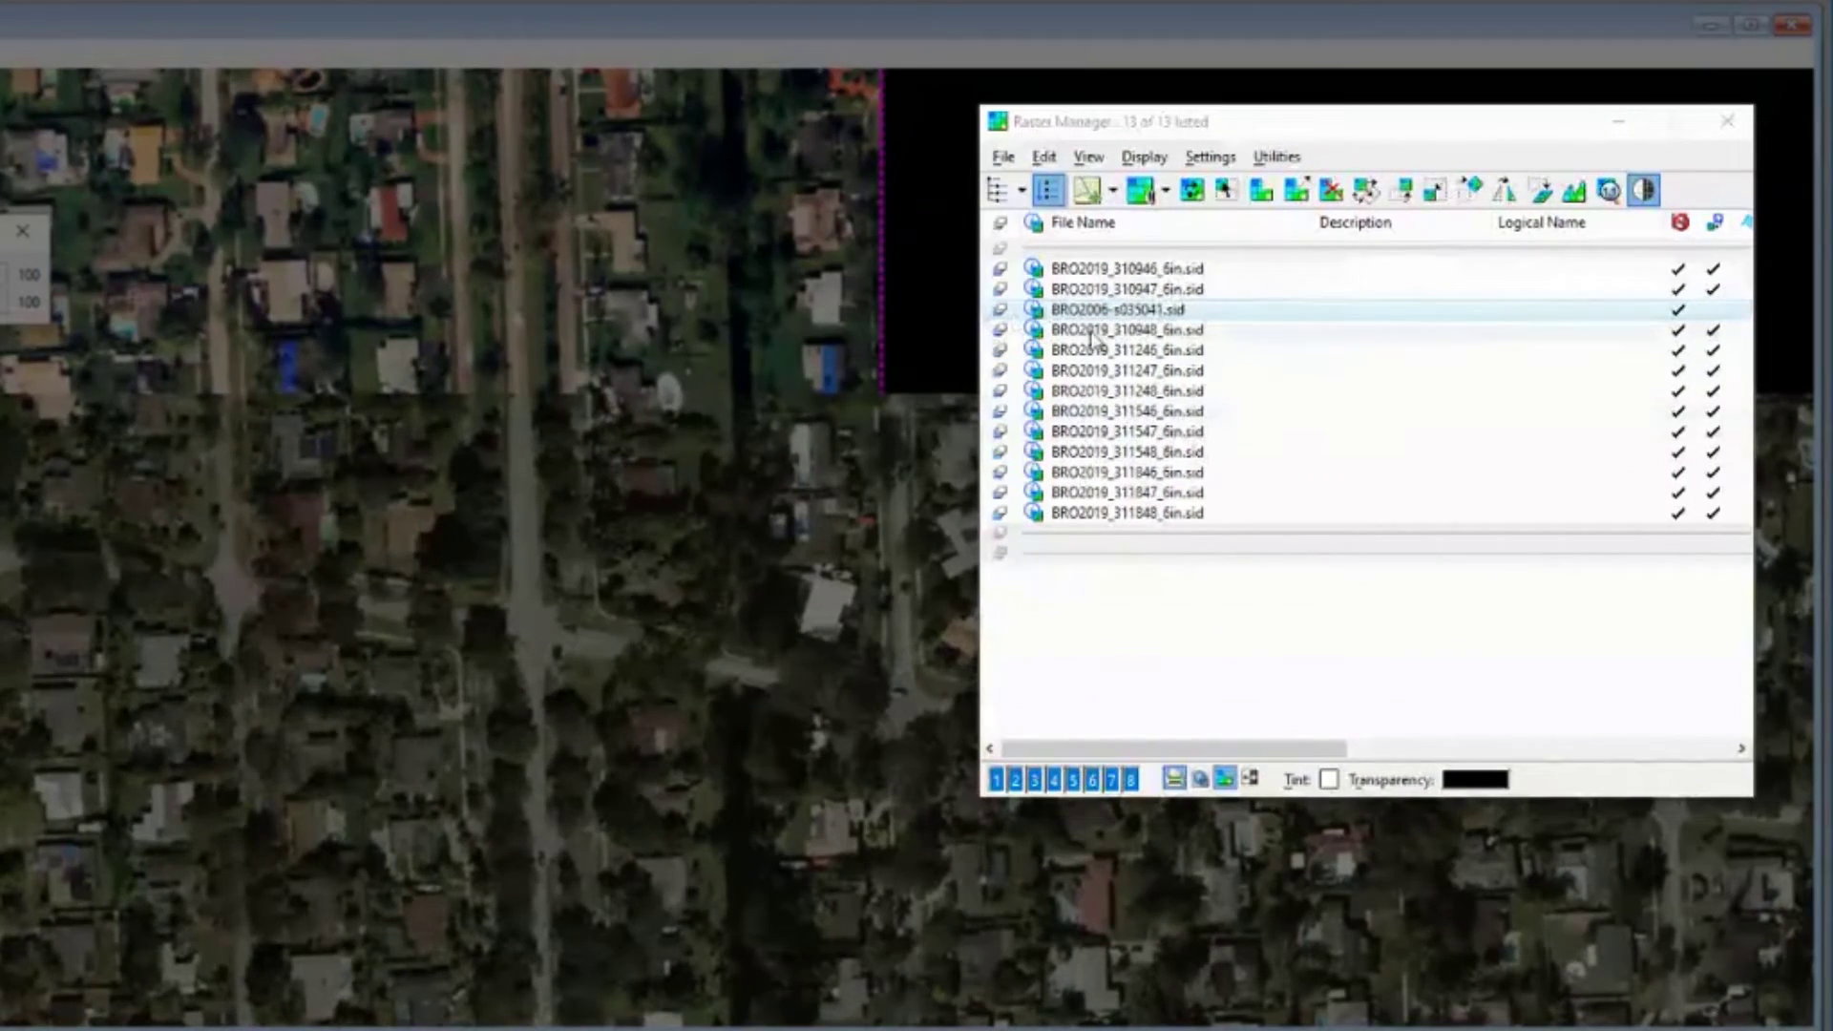
{"action": "left_click", "coordinate": [1061, 322]}
{"action": "mouse_move", "coordinate": [1033, 309]}
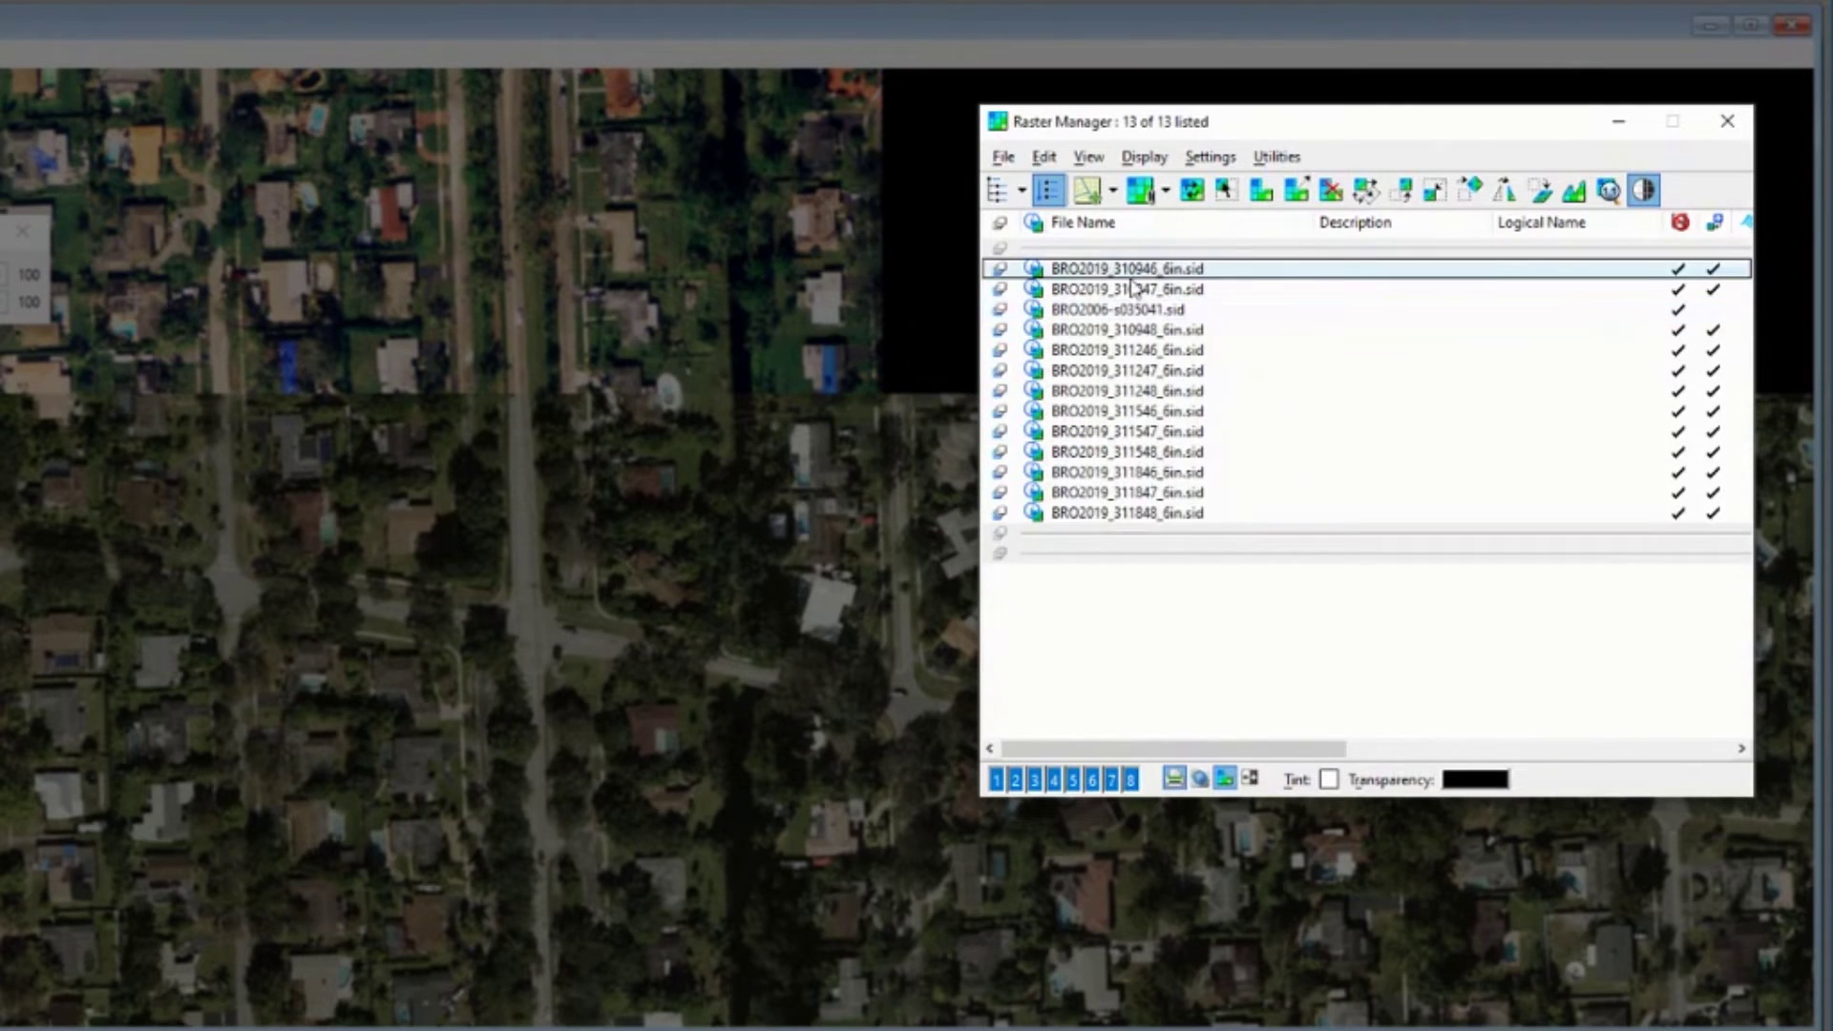
{"action": "mouse_move", "coordinate": [1042, 270]}
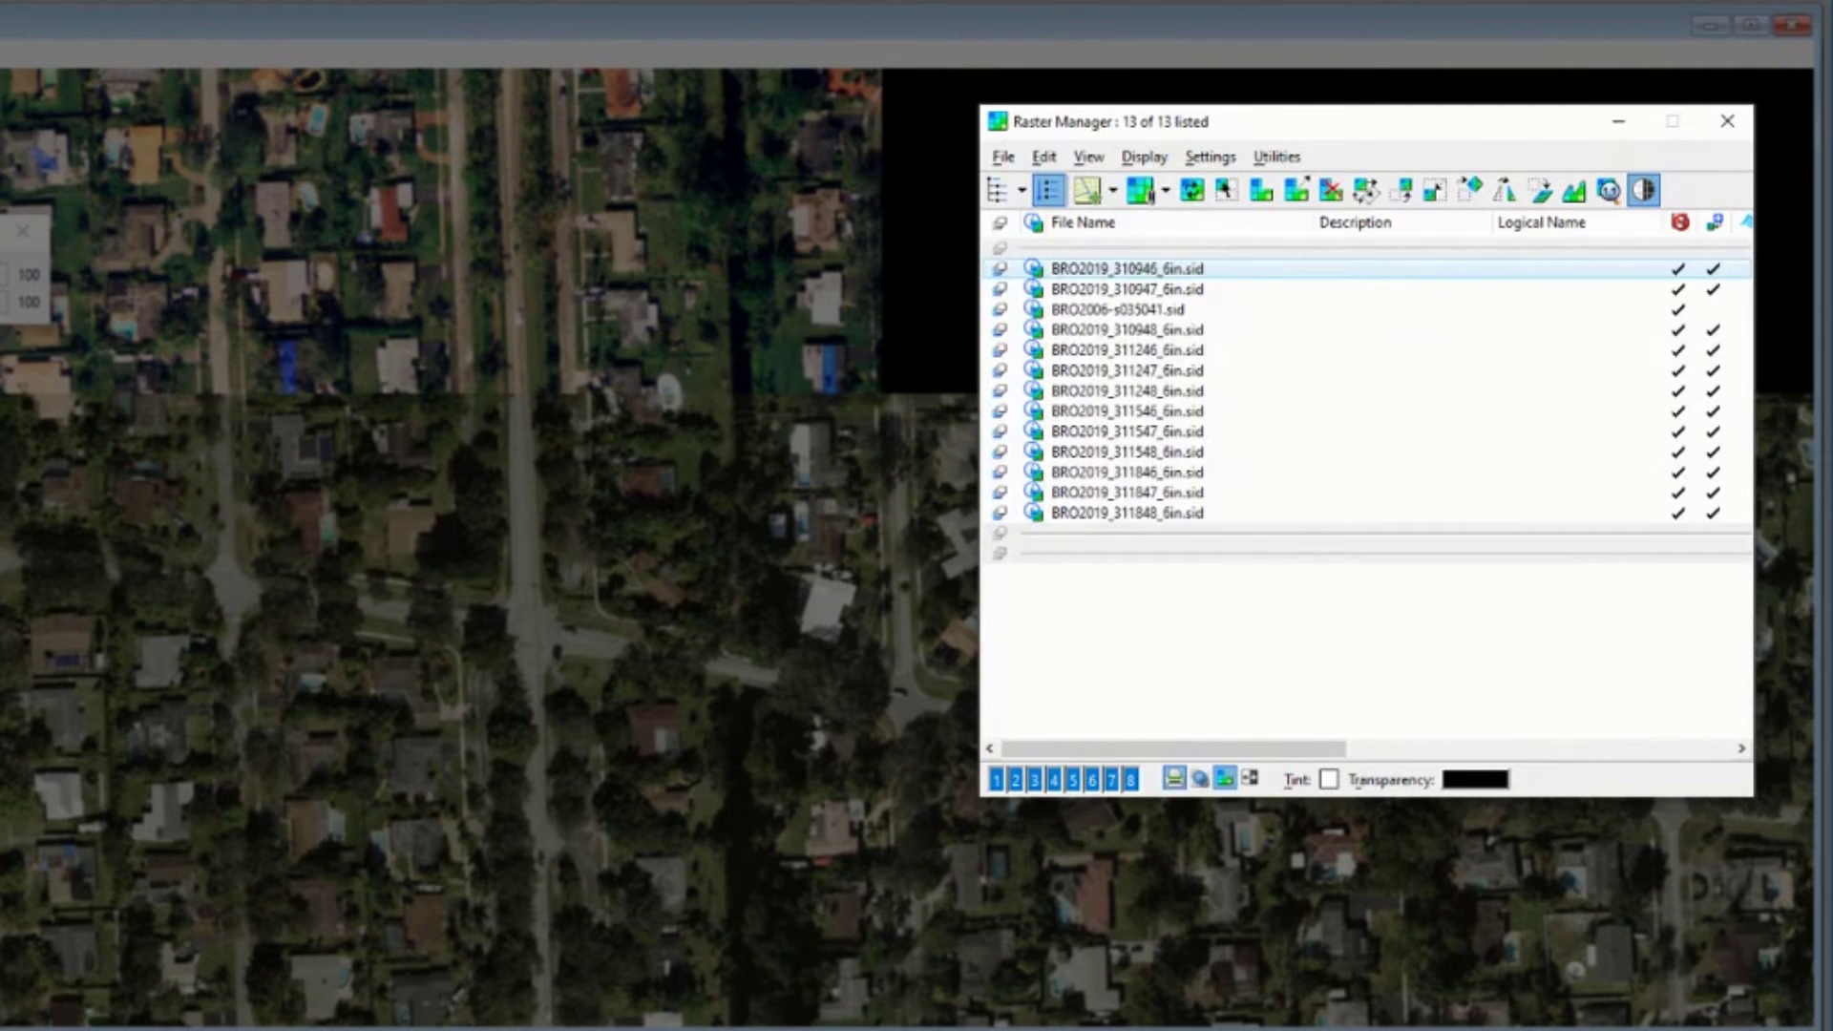
{"action": "scroll", "coordinate": [525, 606], "scroll_direction": "down", "scroll_amount": 5}
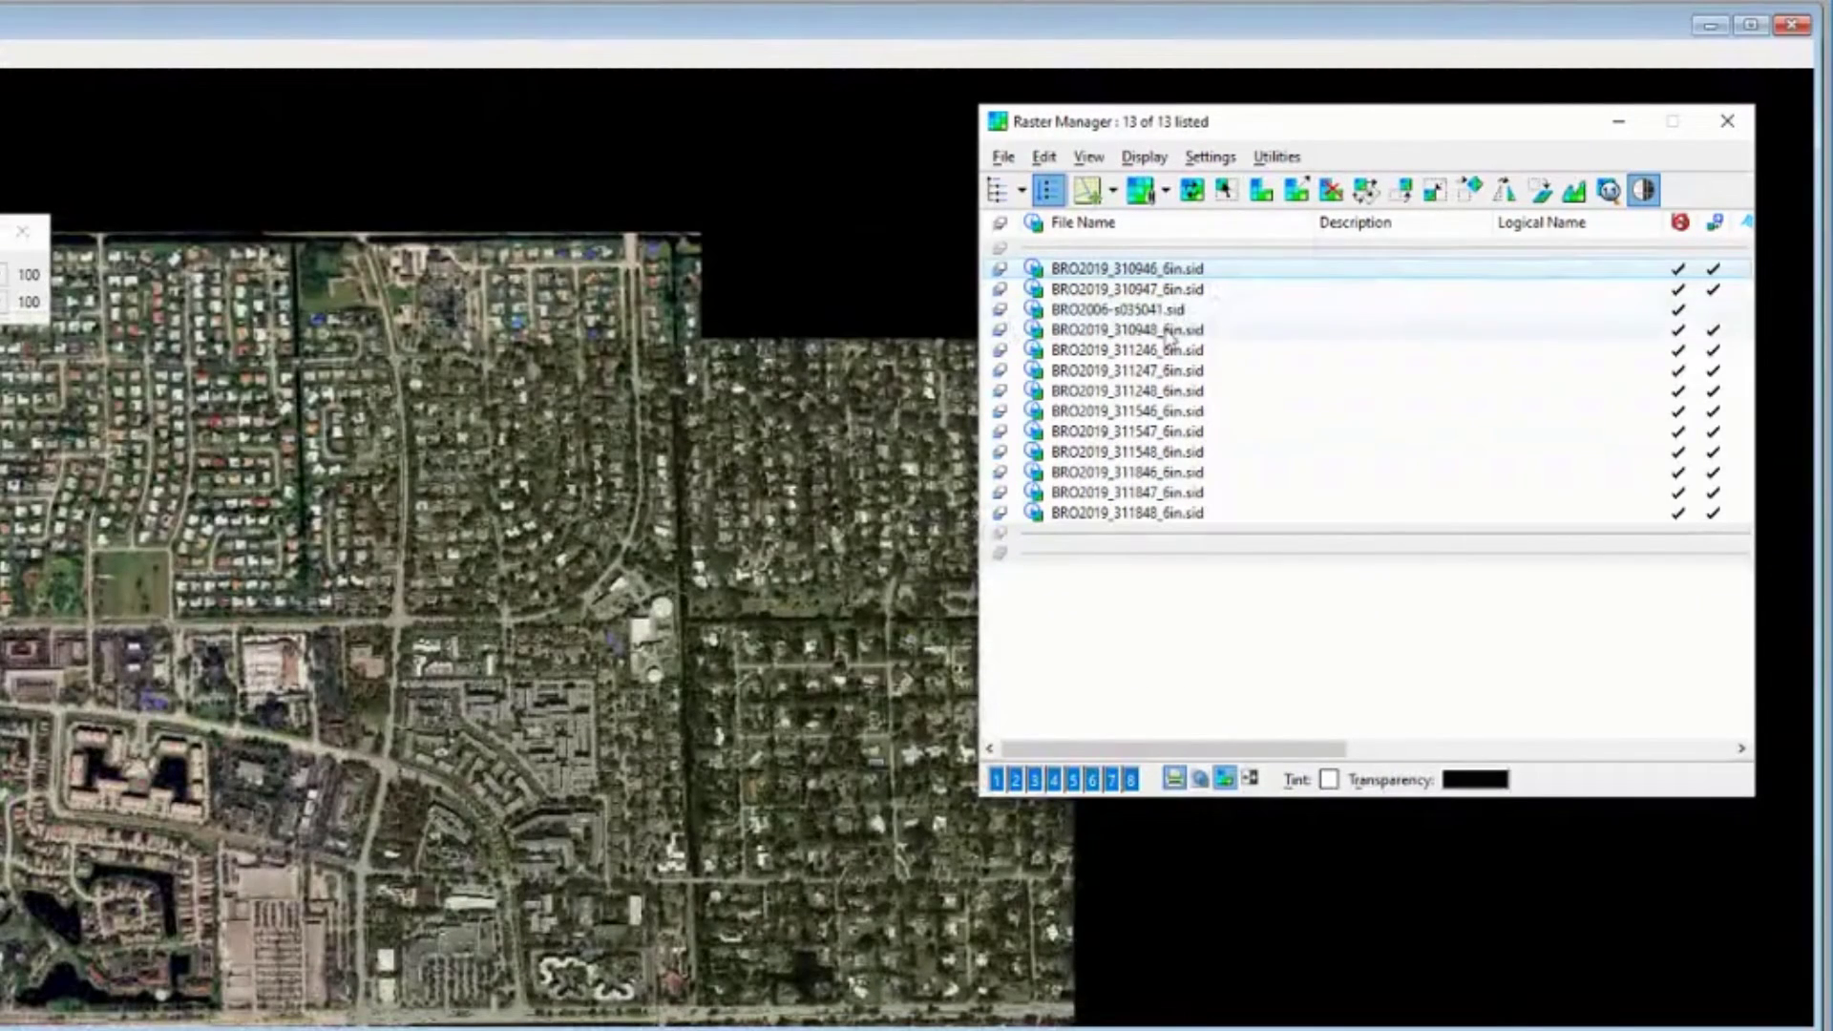
- Send the BRO2019_310948 raster to the back of the display order, then check the list
{"action": "left_click", "coordinate": [1167, 332]}
{"action": "right_click", "coordinate": [1167, 332]}
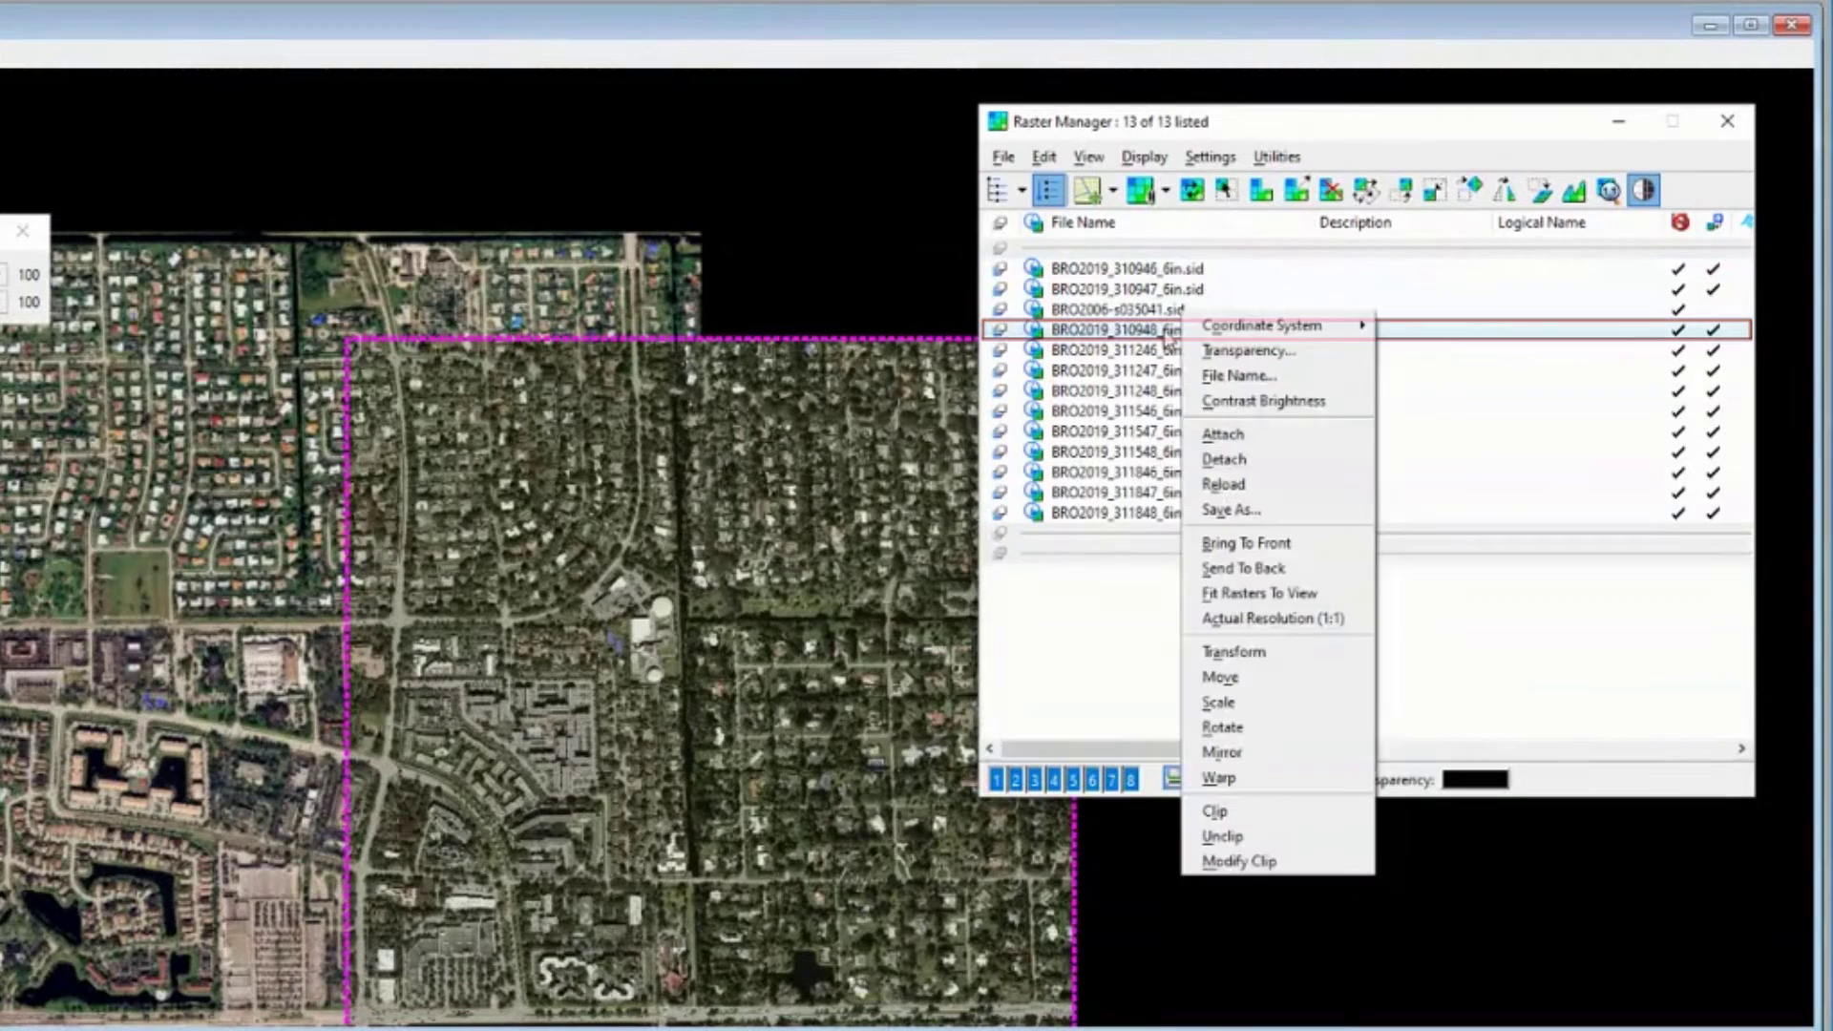
{"action": "left_click", "coordinate": [1237, 568]}
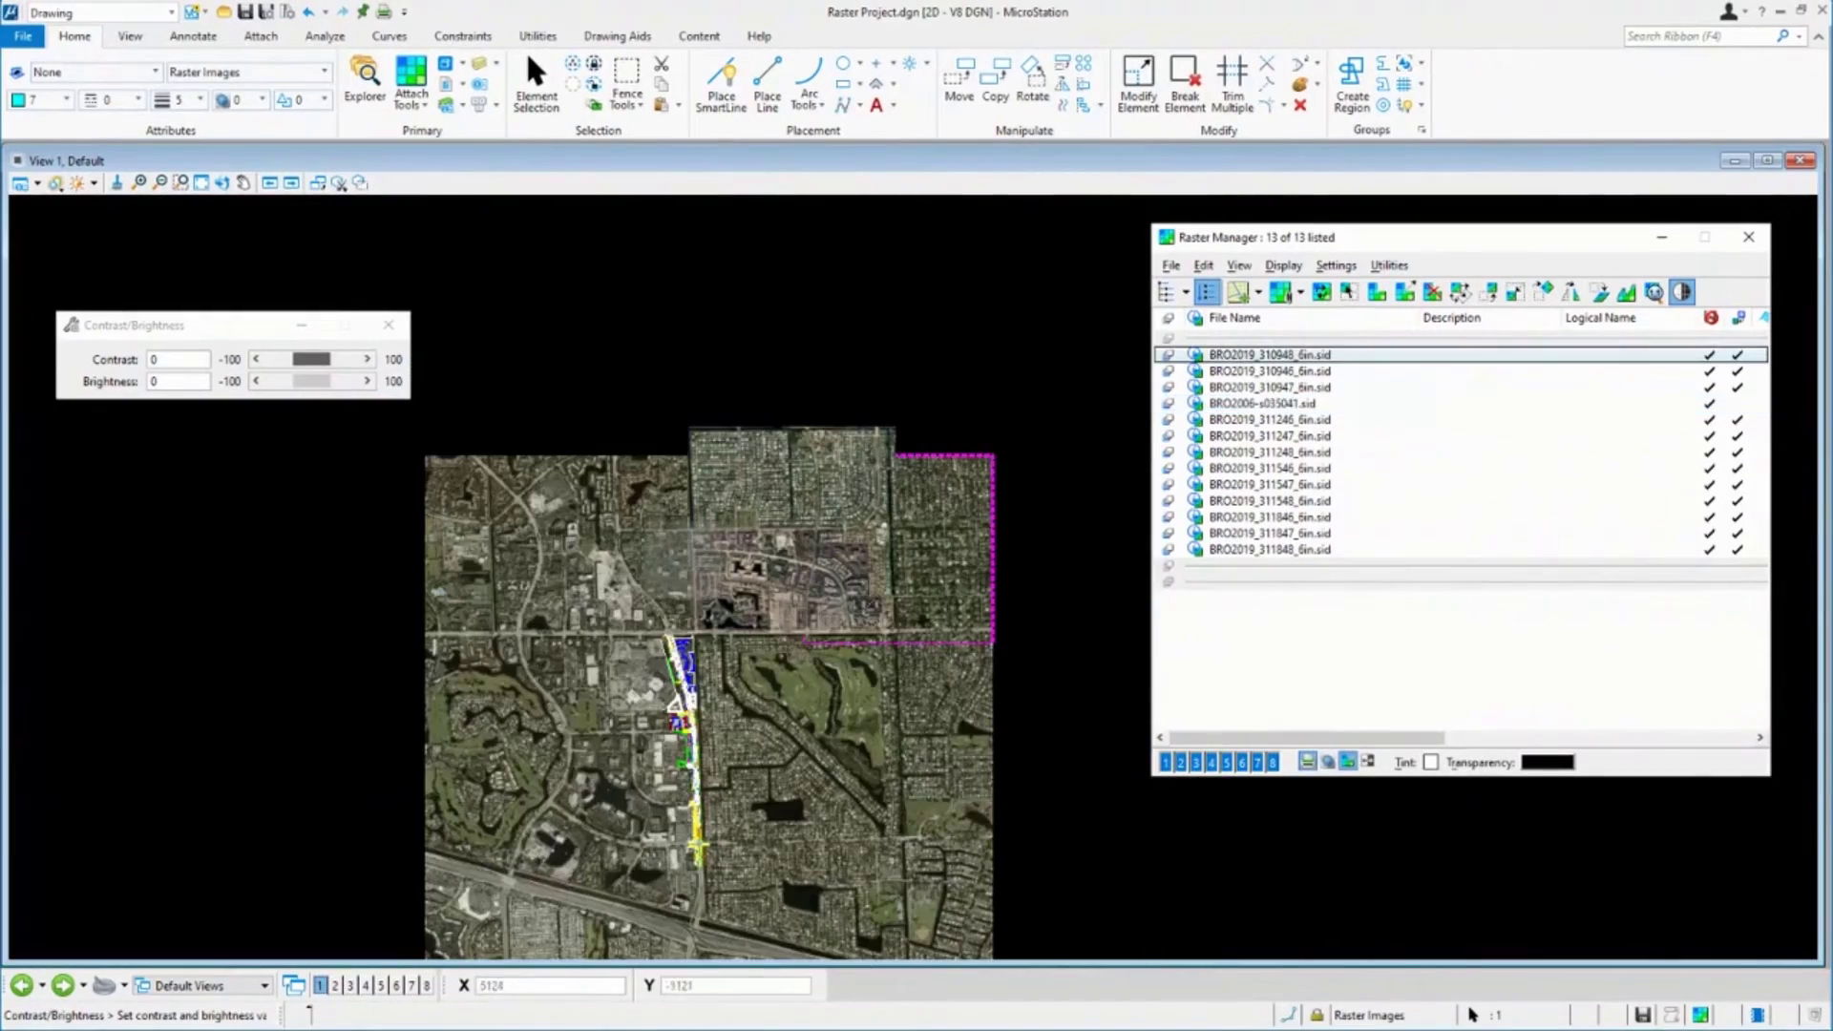
{"action": "scroll", "coordinate": [818, 534], "scroll_direction": "up", "scroll_amount": 3}
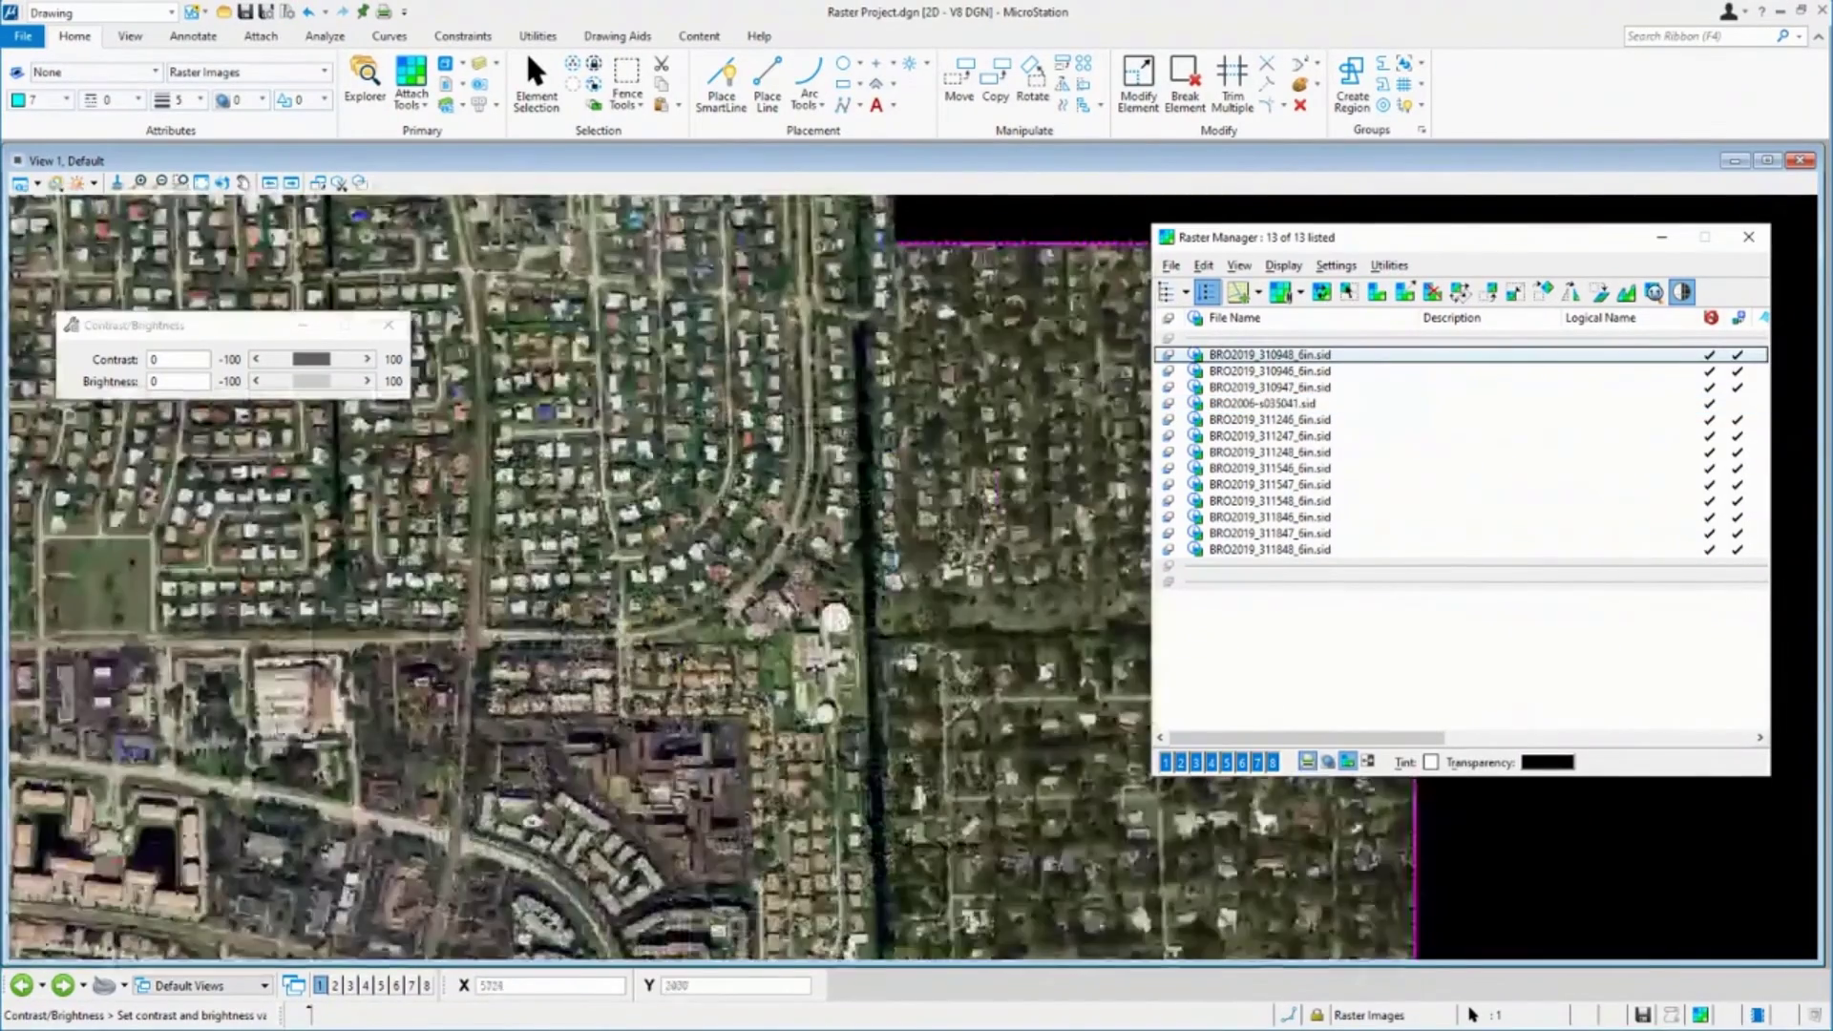
{"action": "scroll", "coordinate": [857, 646], "scroll_direction": "down", "scroll_amount": 3}
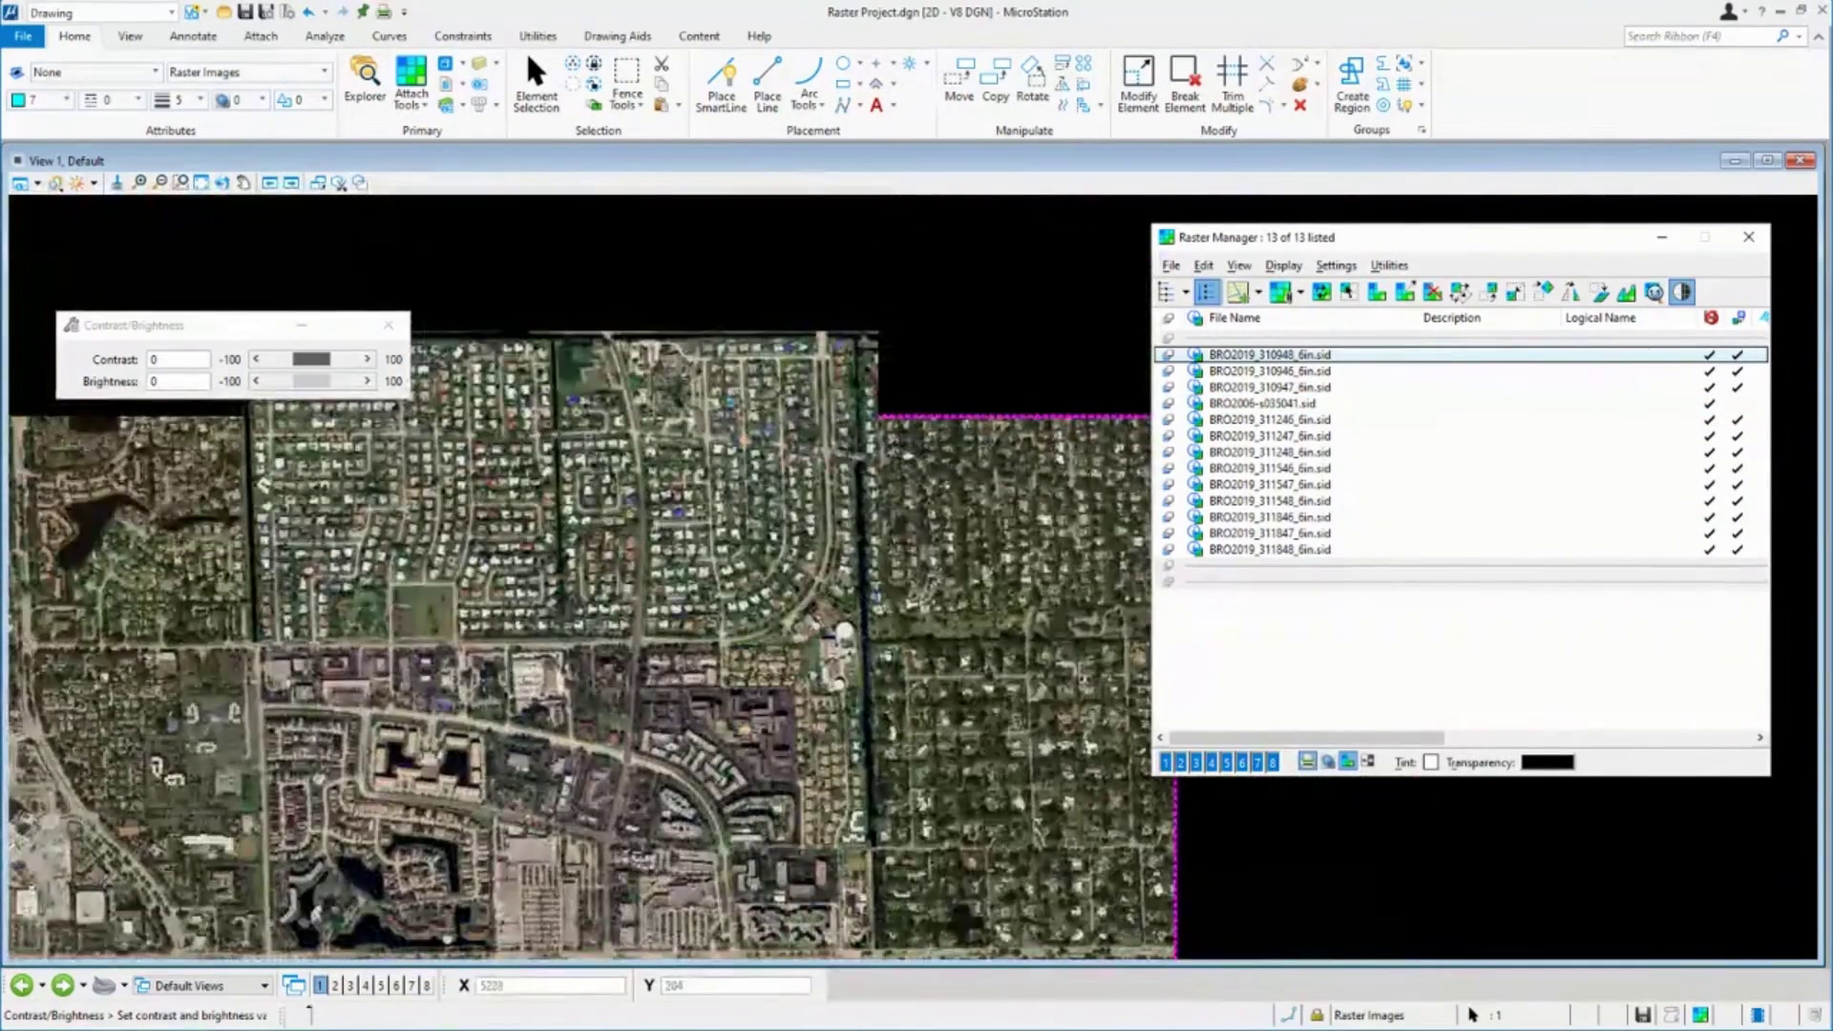
{"action": "scroll", "coordinate": [634, 736], "scroll_direction": "down", "scroll_amount": 3}
{"action": "scroll", "coordinate": [633, 736], "scroll_direction": "up", "scroll_amount": 8}
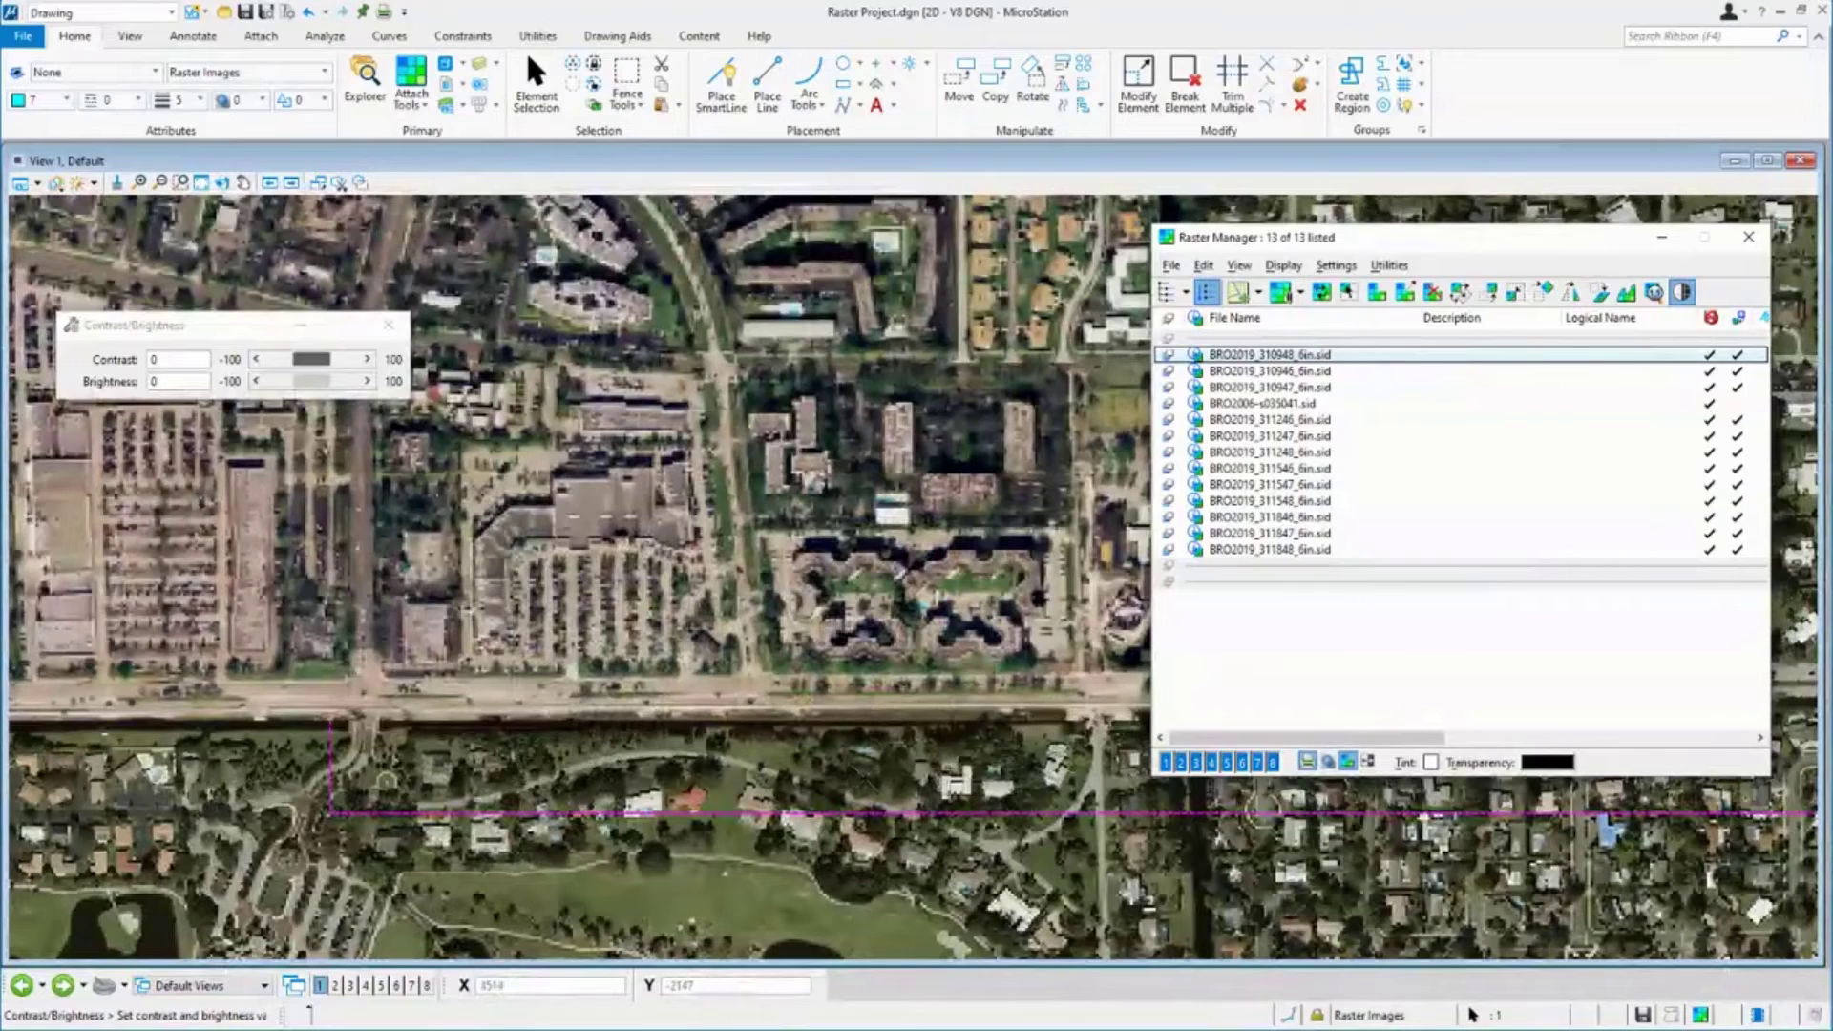
{"action": "scroll", "coordinate": [1091, 787], "scroll_direction": "up", "scroll_amount": 6}
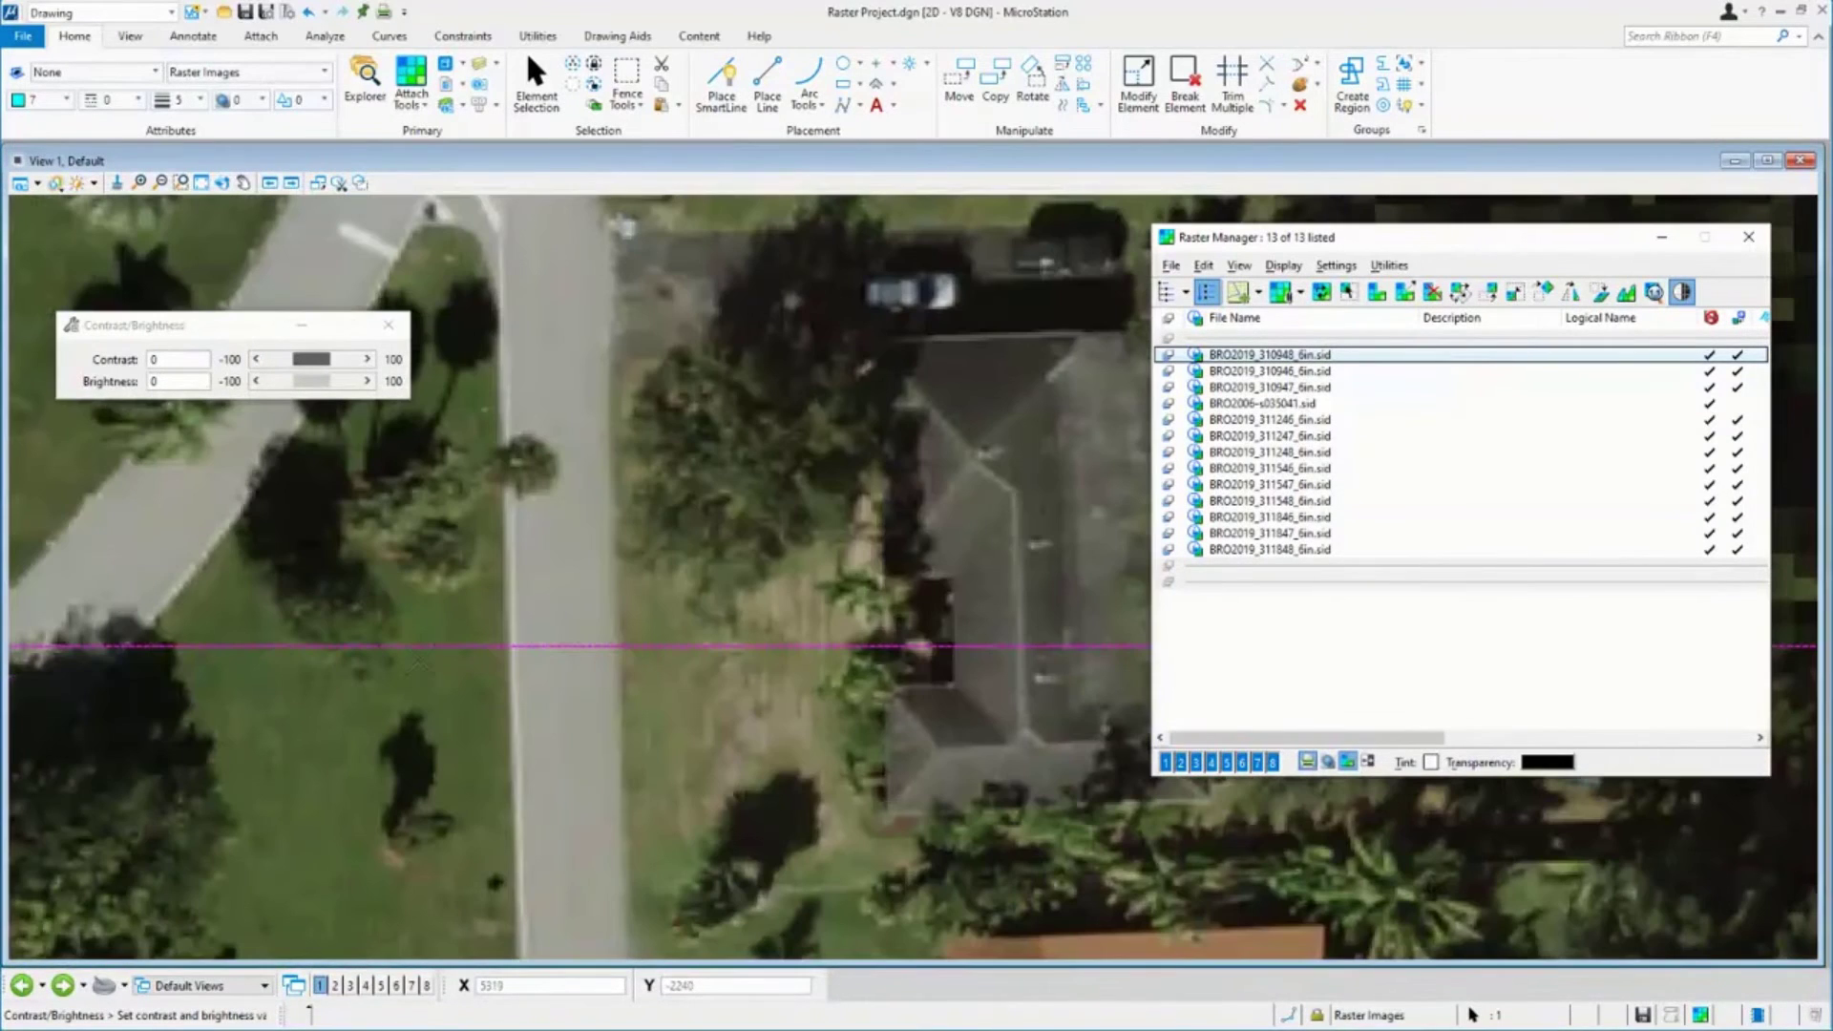
{"action": "scroll", "coordinate": [578, 573], "scroll_direction": "up", "scroll_amount": 5}
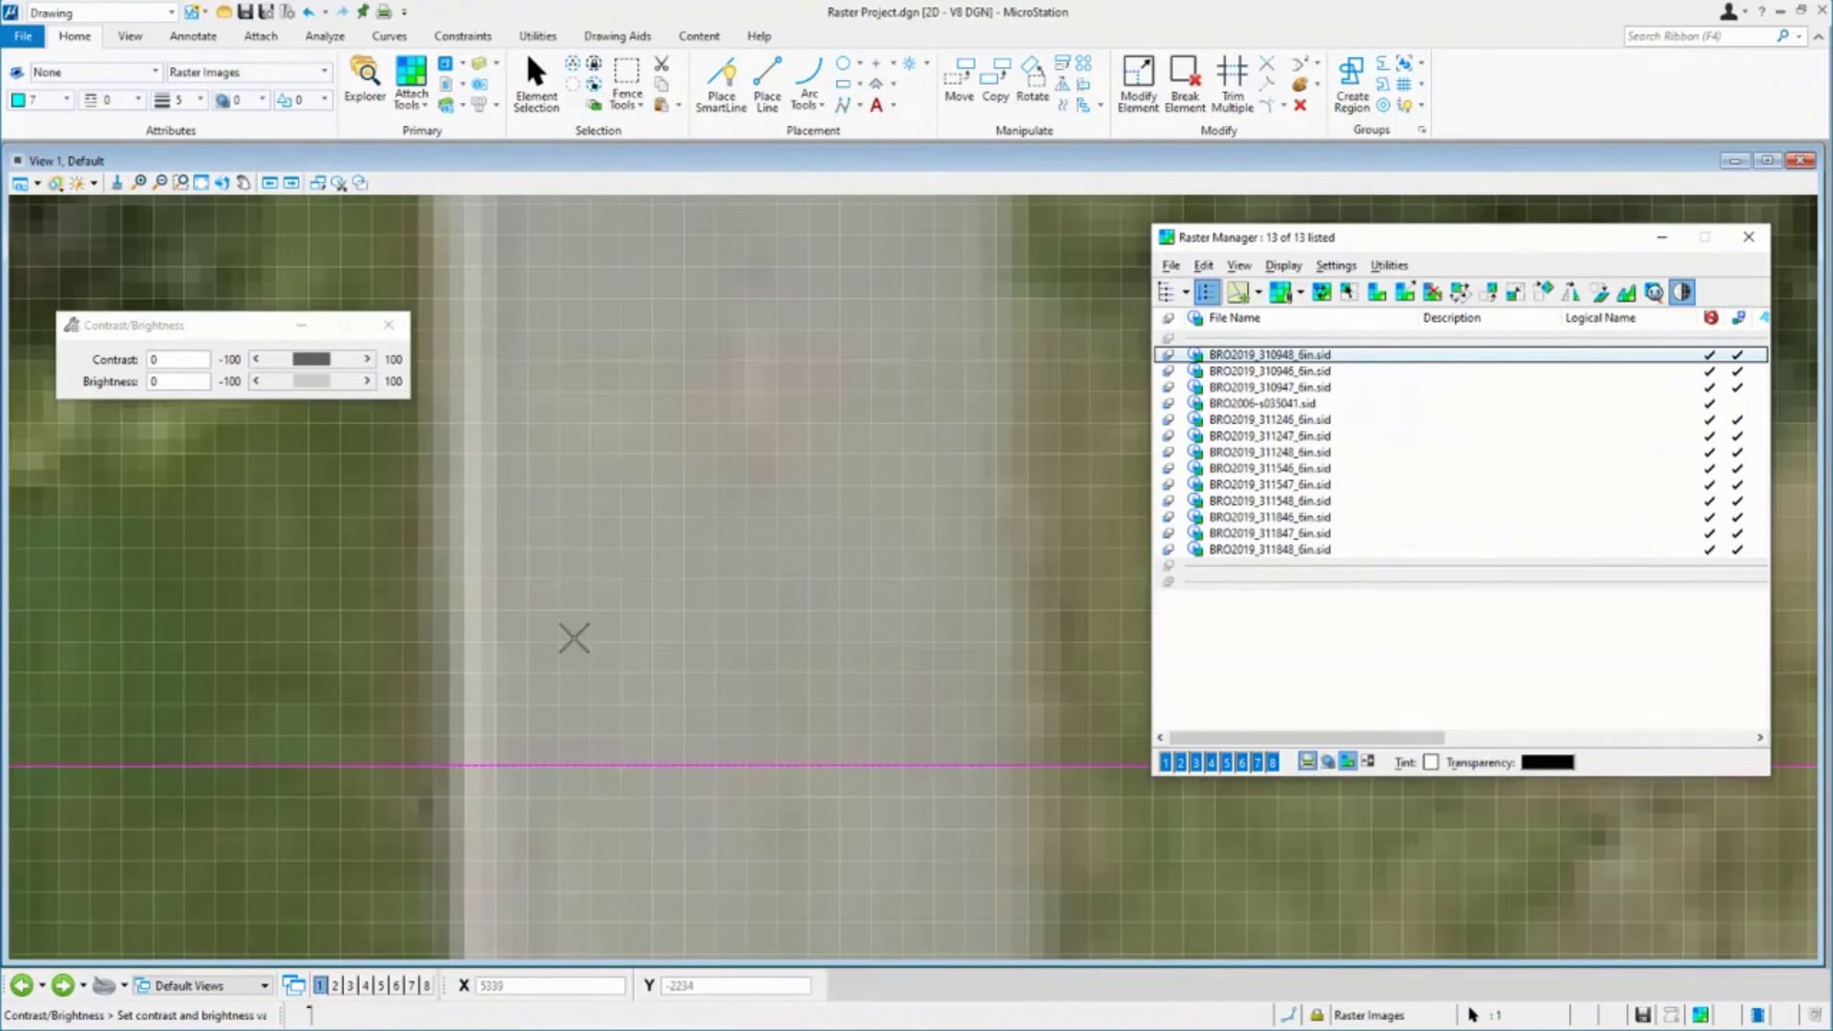
{"action": "scroll", "coordinate": [570, 600], "scroll_direction": "down", "scroll_amount": 6}
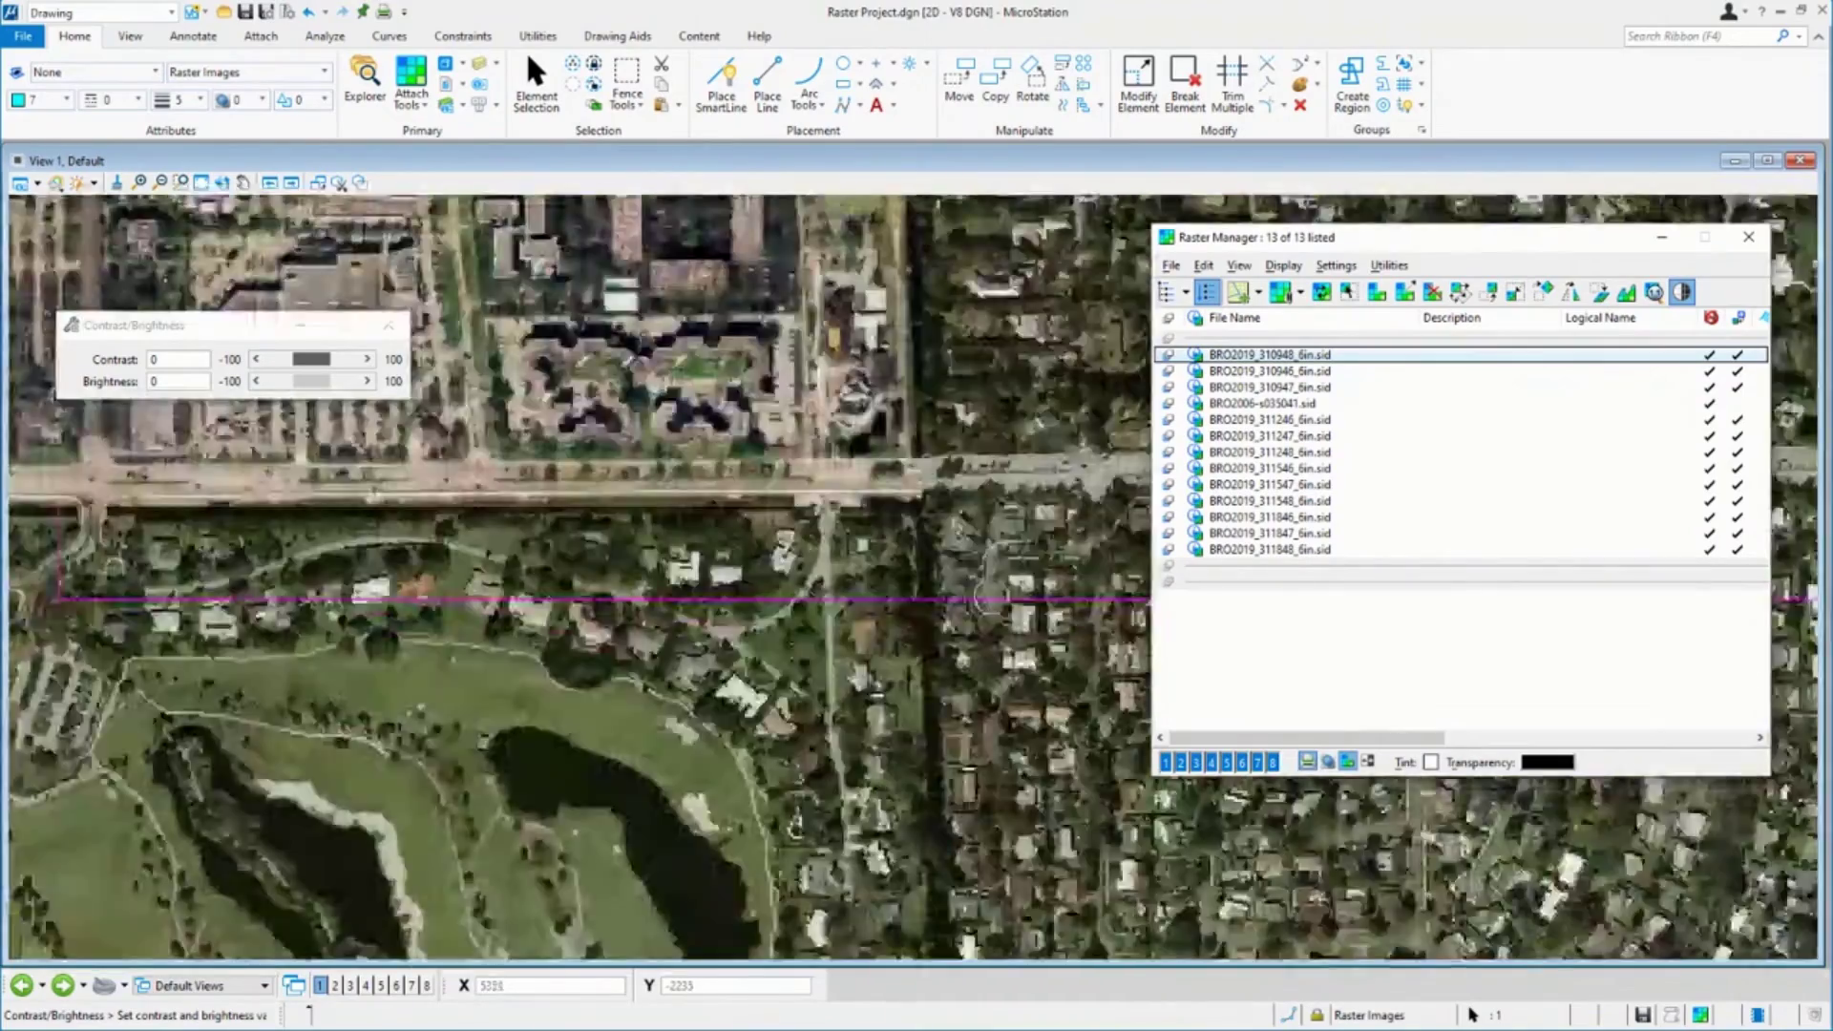
{"action": "scroll", "coordinate": [719, 601], "scroll_direction": "down", "scroll_amount": 4}
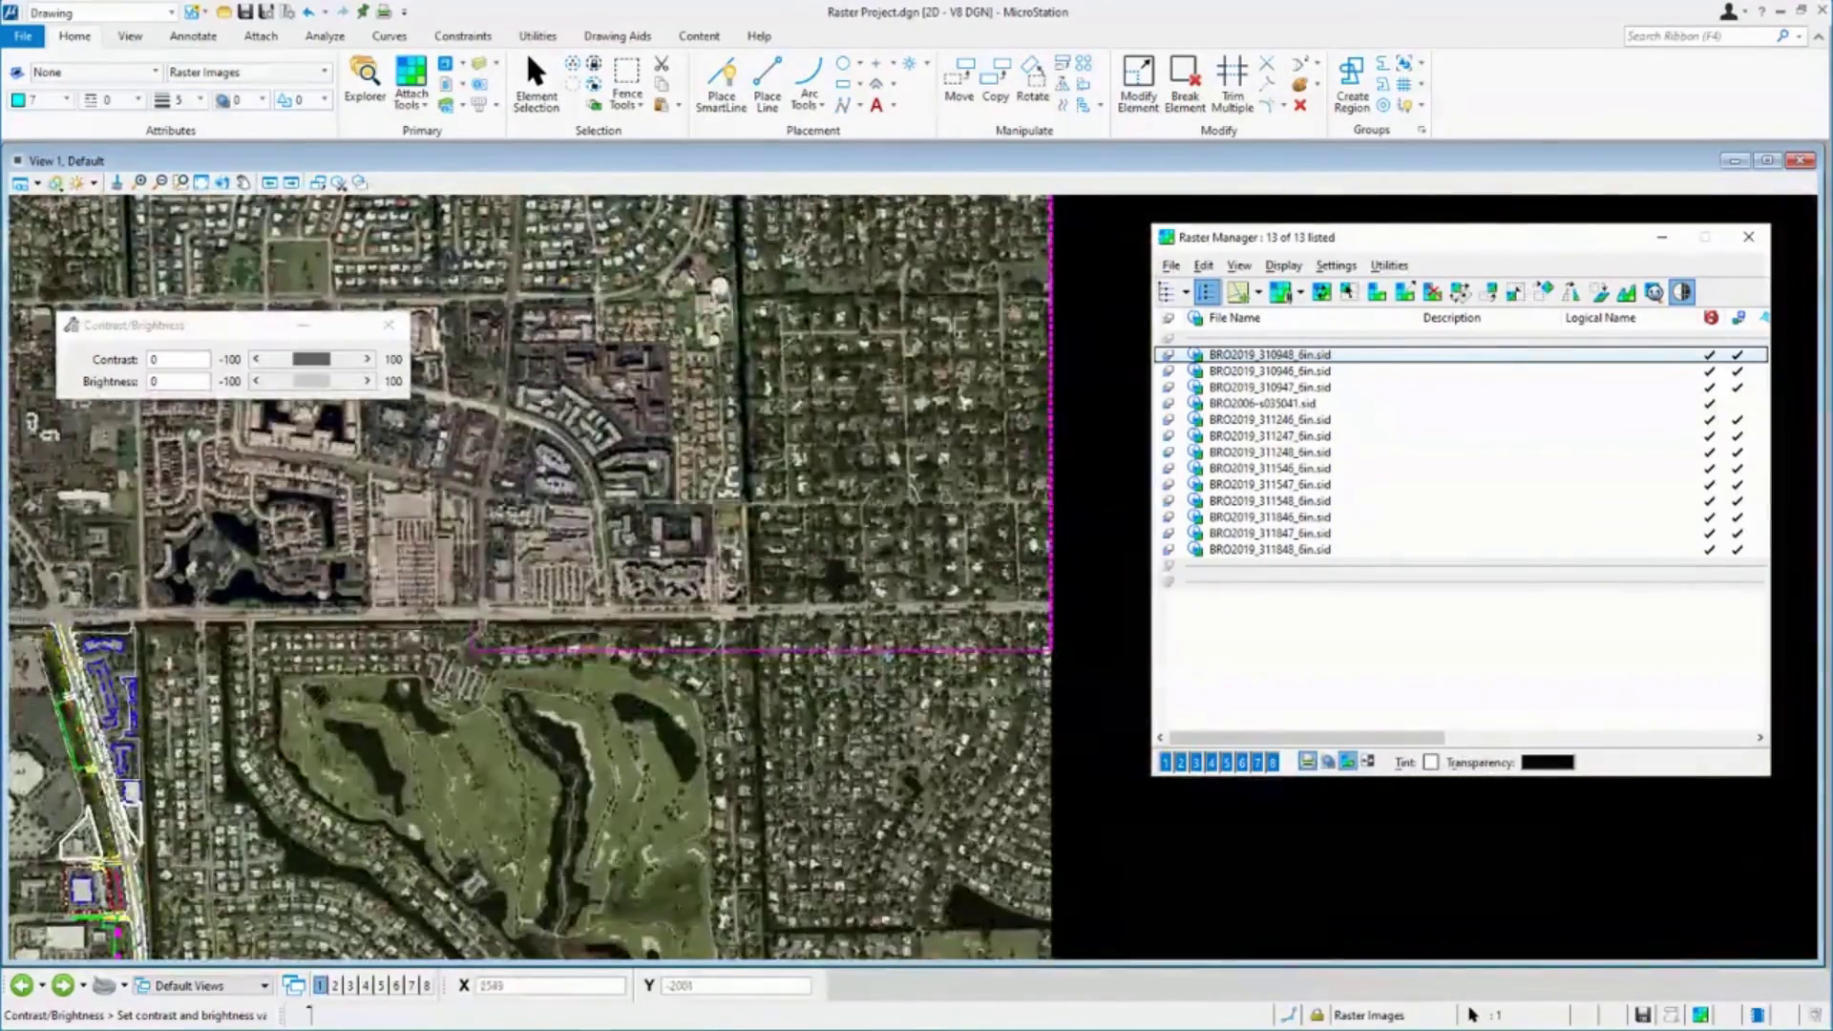
{"action": "scroll", "coordinate": [719, 602], "scroll_direction": "up", "scroll_amount": 7}
{"action": "scroll", "coordinate": [719, 601], "scroll_direction": "down", "scroll_amount": 5}
- Bring BRO2019_310948 to the front, above its neighbouring aerial tiles
{"action": "left_click", "coordinate": [1269, 403]}
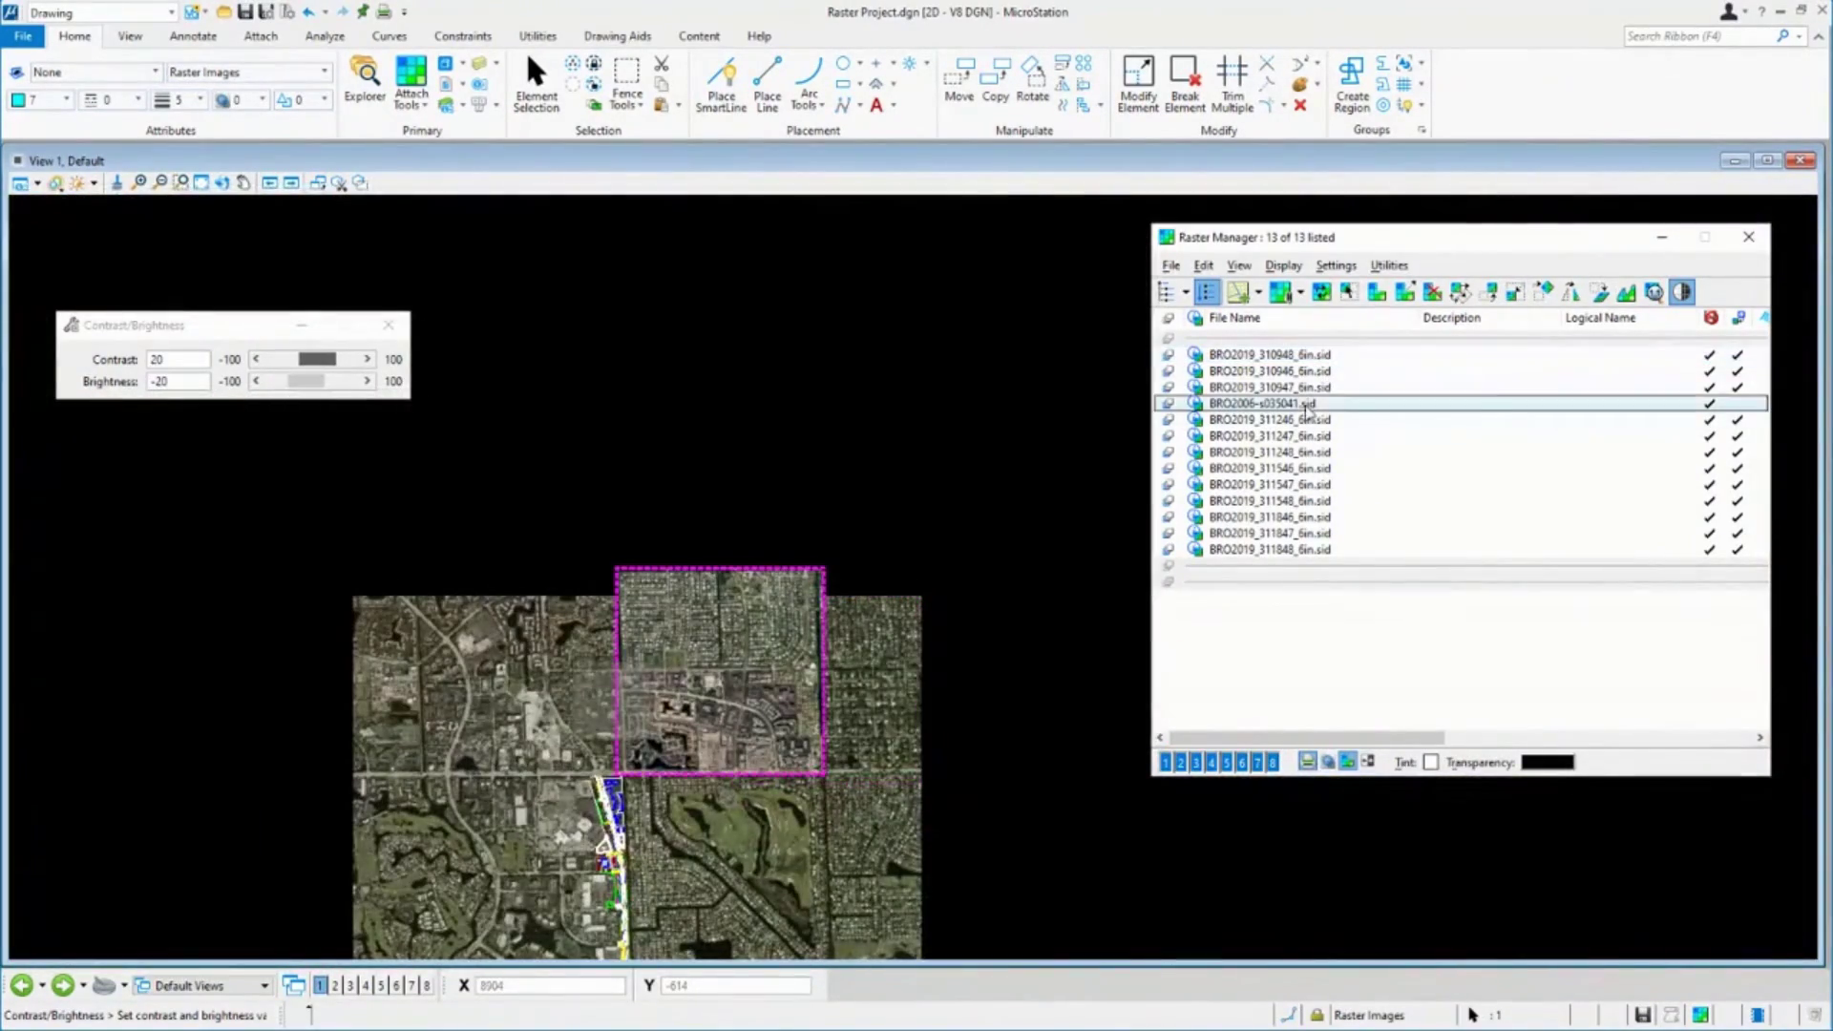
{"action": "right_click", "coordinate": [1321, 399]}
{"action": "key", "text": "Escape"}
{"action": "left_click", "coordinate": [1269, 354]}
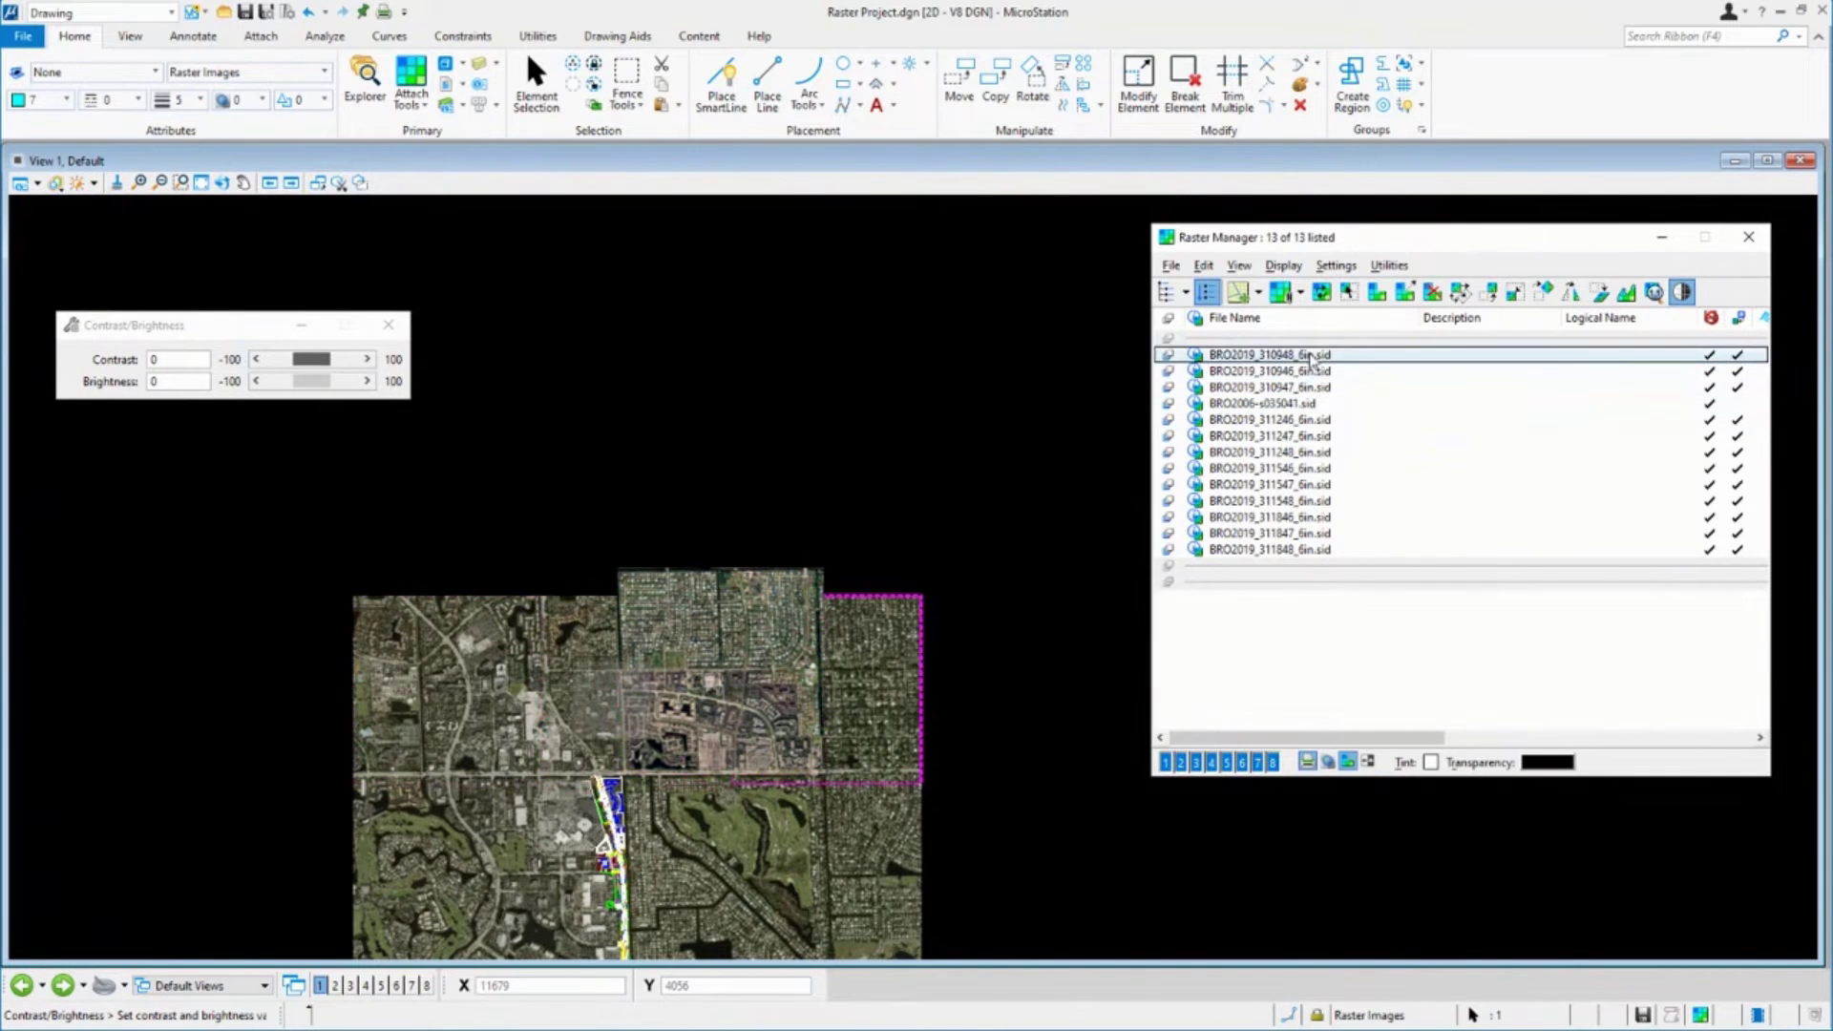
{"action": "right_click", "coordinate": [1329, 352]}
{"action": "left_click", "coordinate": [1375, 548]}
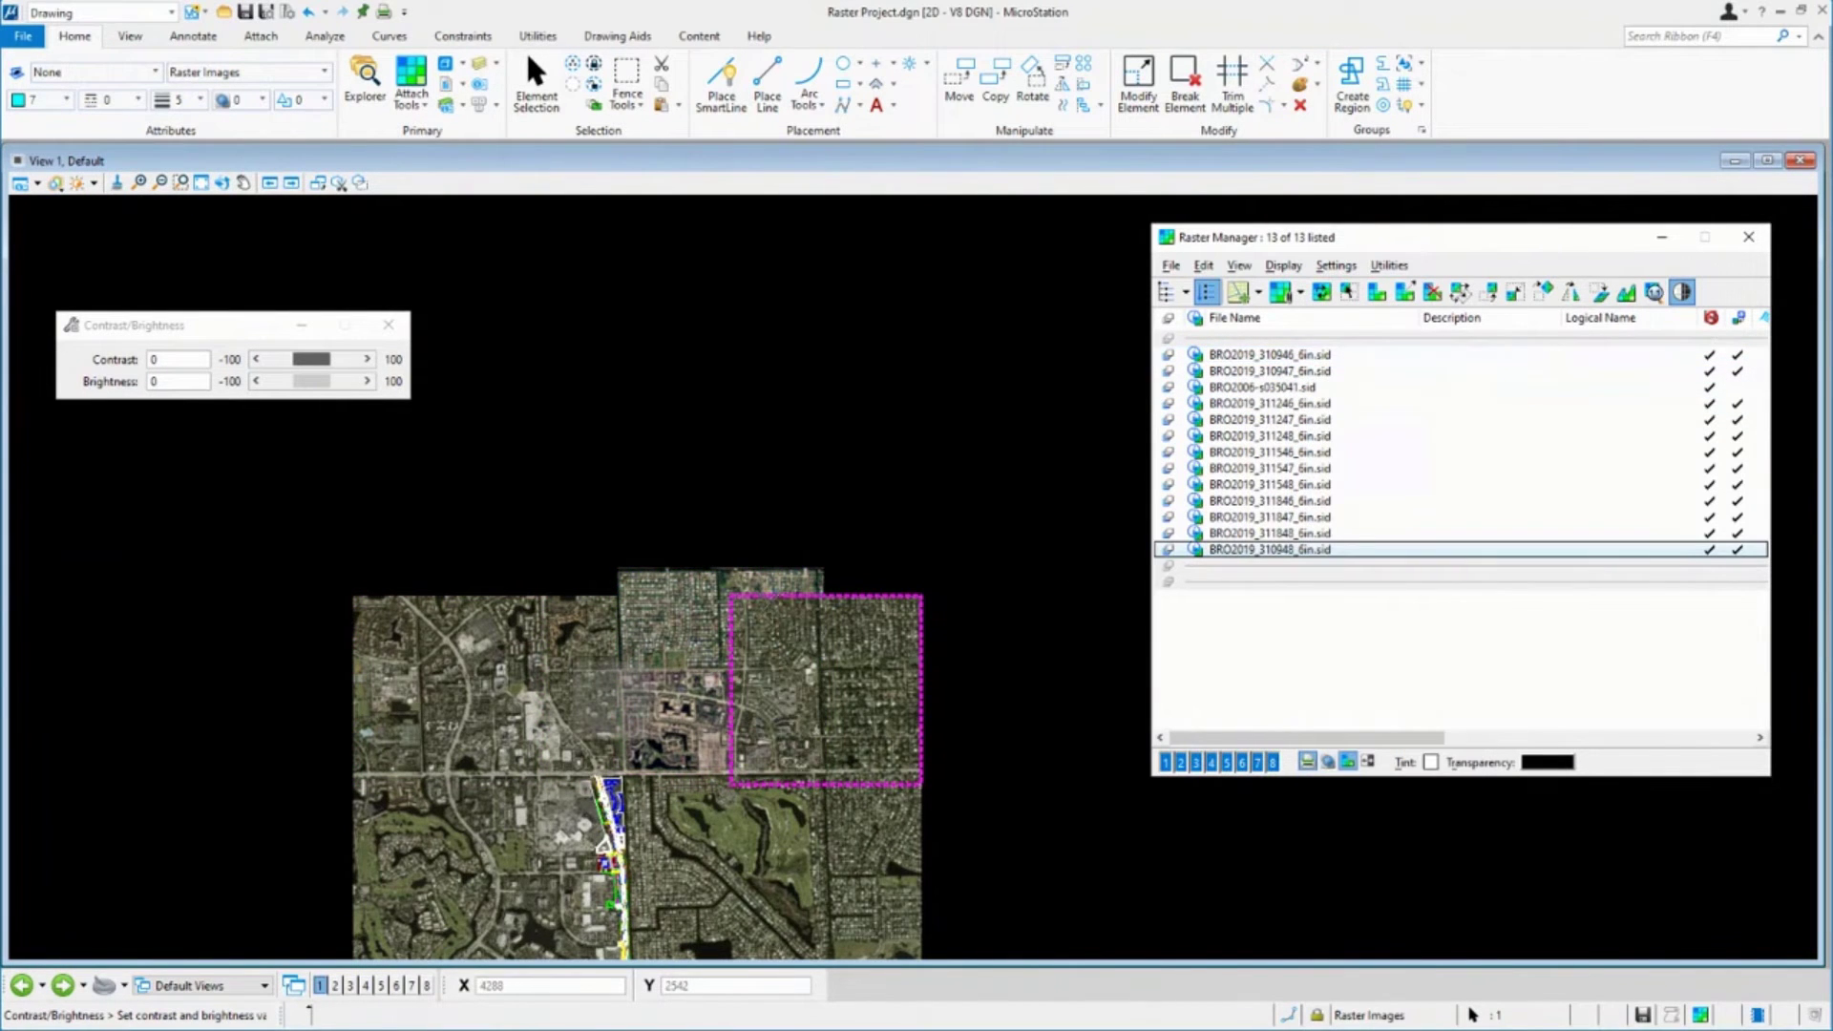
{"action": "scroll", "coordinate": [852, 598], "scroll_direction": "up", "scroll_amount": 5}
{"action": "scroll", "coordinate": [608, 655], "scroll_direction": "up", "scroll_amount": 4}
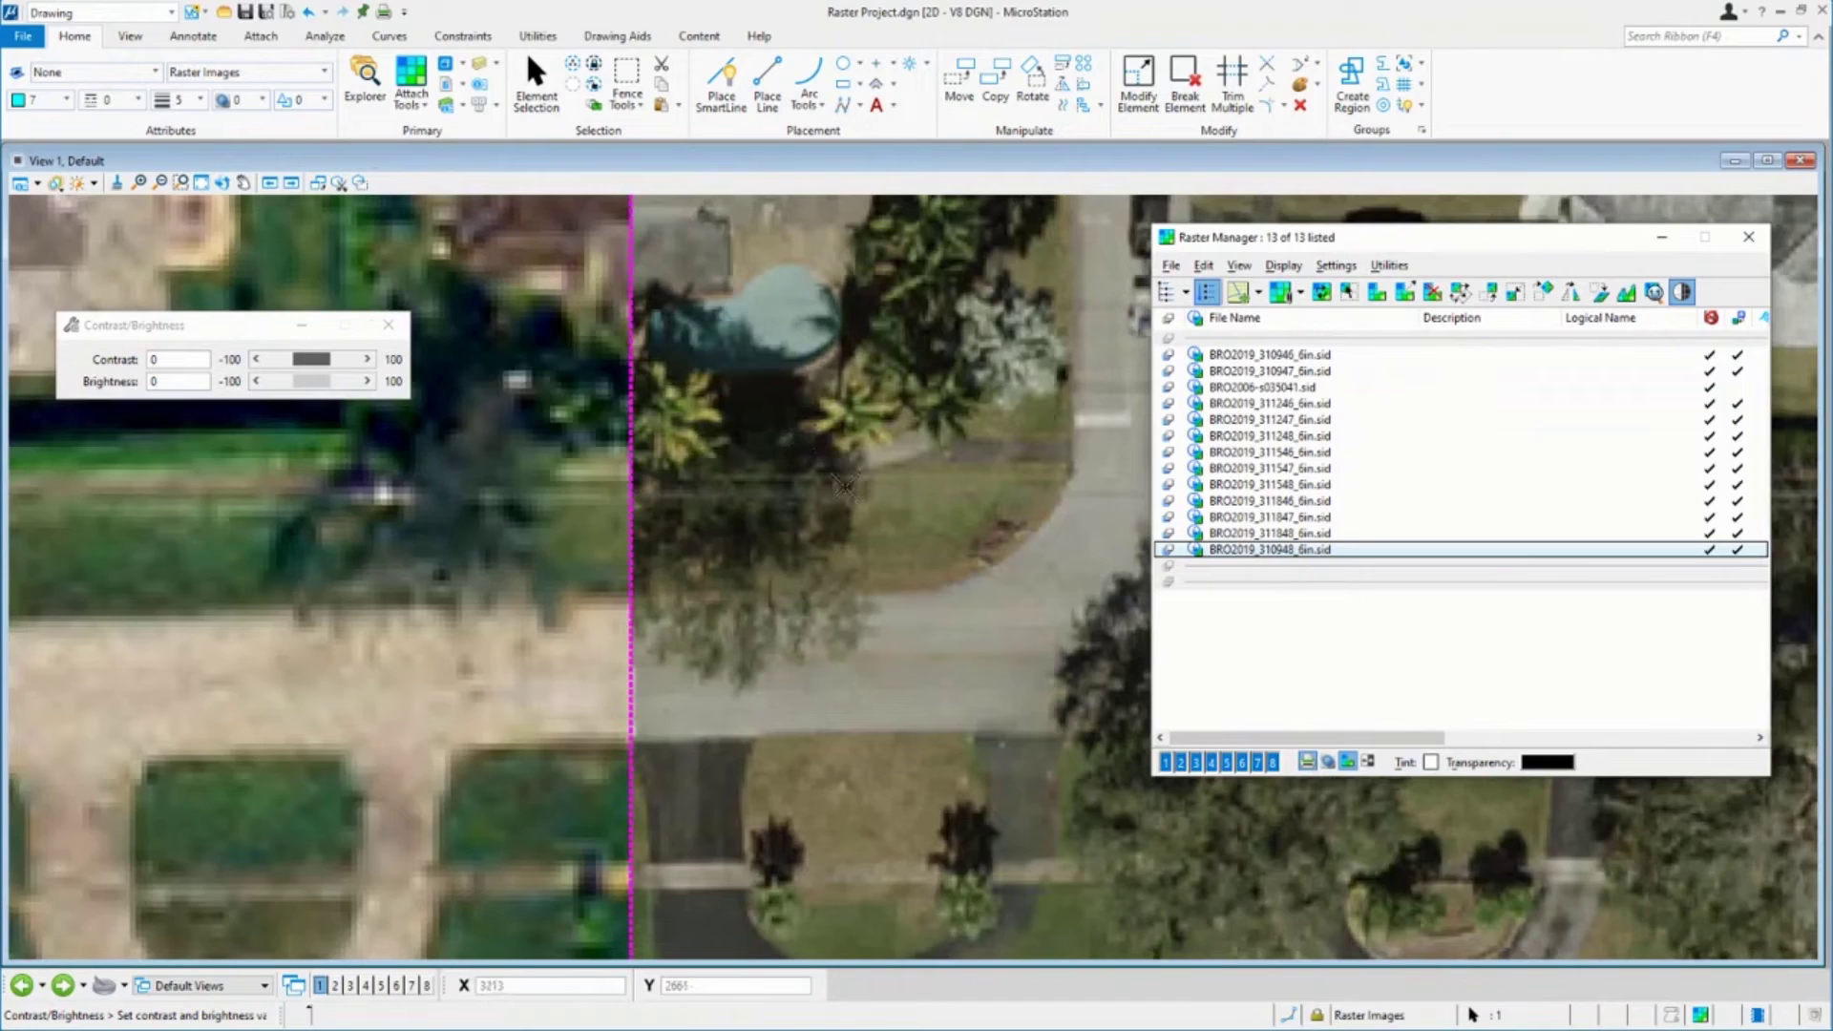
{"action": "scroll", "coordinate": [843, 484], "scroll_direction": "down", "scroll_amount": 3}
{"action": "scroll", "coordinate": [761, 553], "scroll_direction": "up", "scroll_amount": 3}
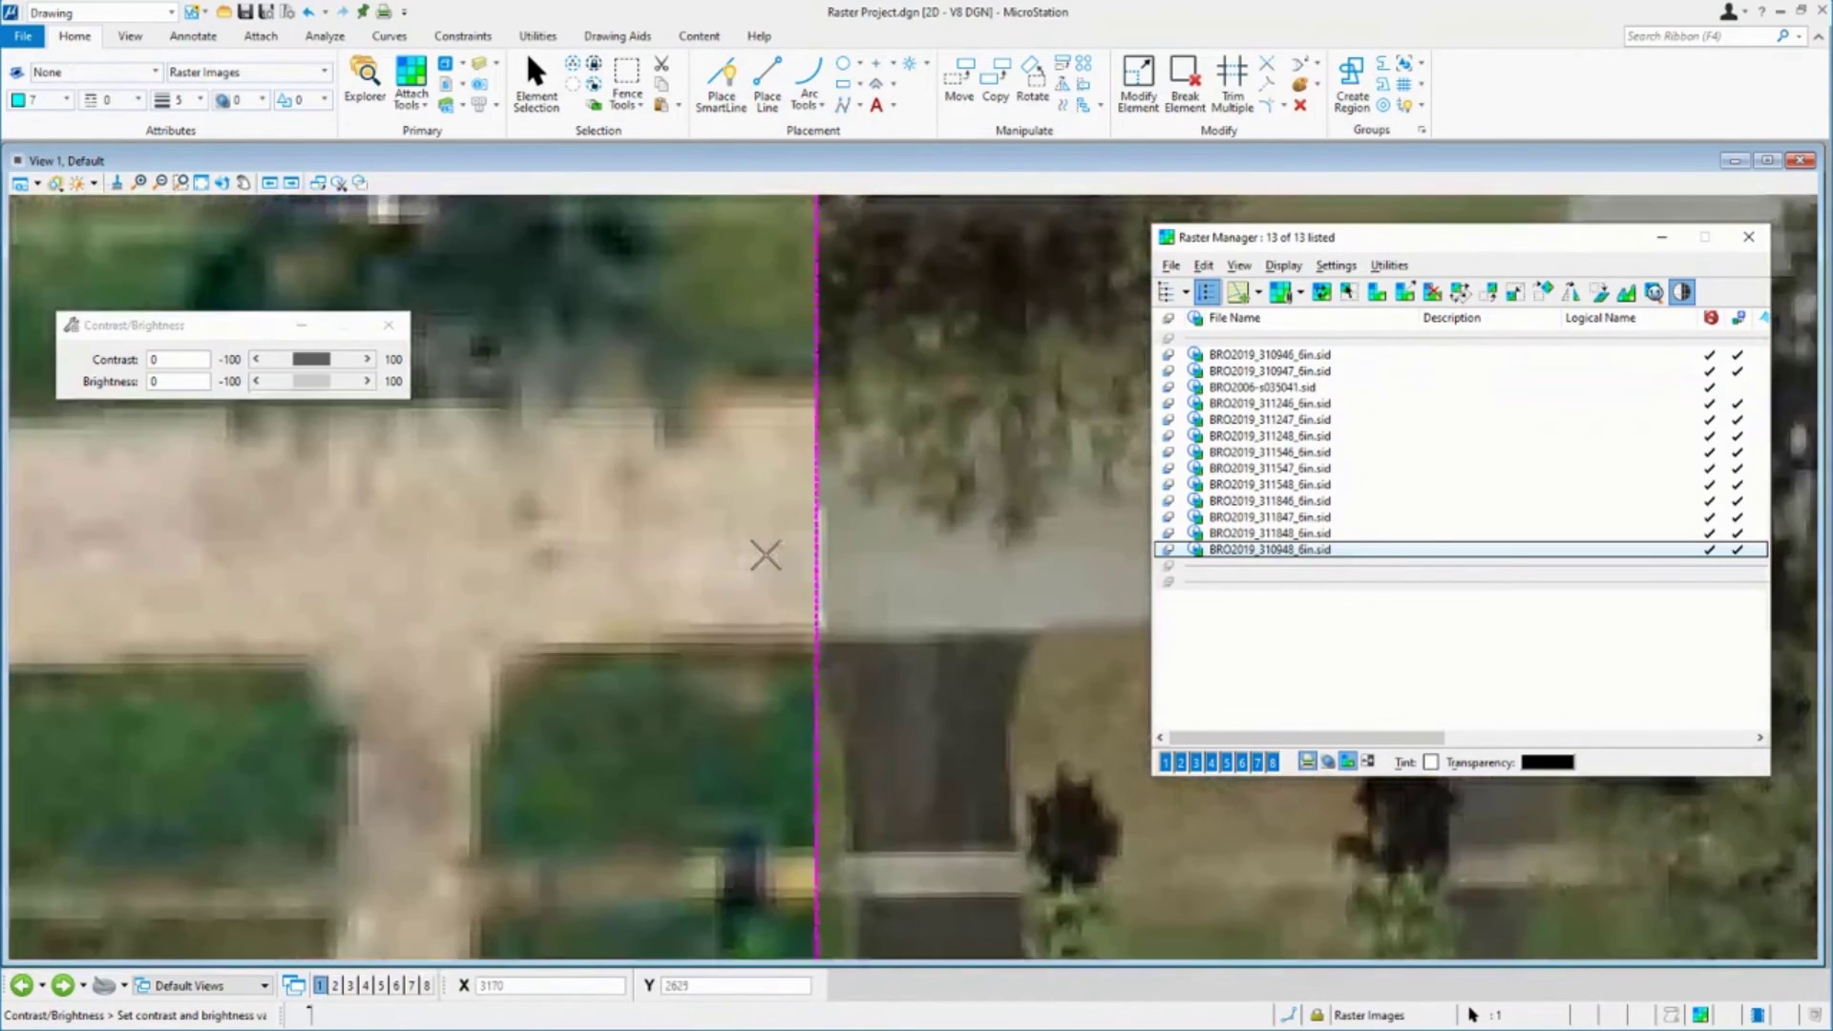
{"action": "scroll", "coordinate": [760, 552], "scroll_direction": "down", "scroll_amount": 4}
{"action": "scroll", "coordinate": [769, 572], "scroll_direction": "down", "scroll_amount": 5}
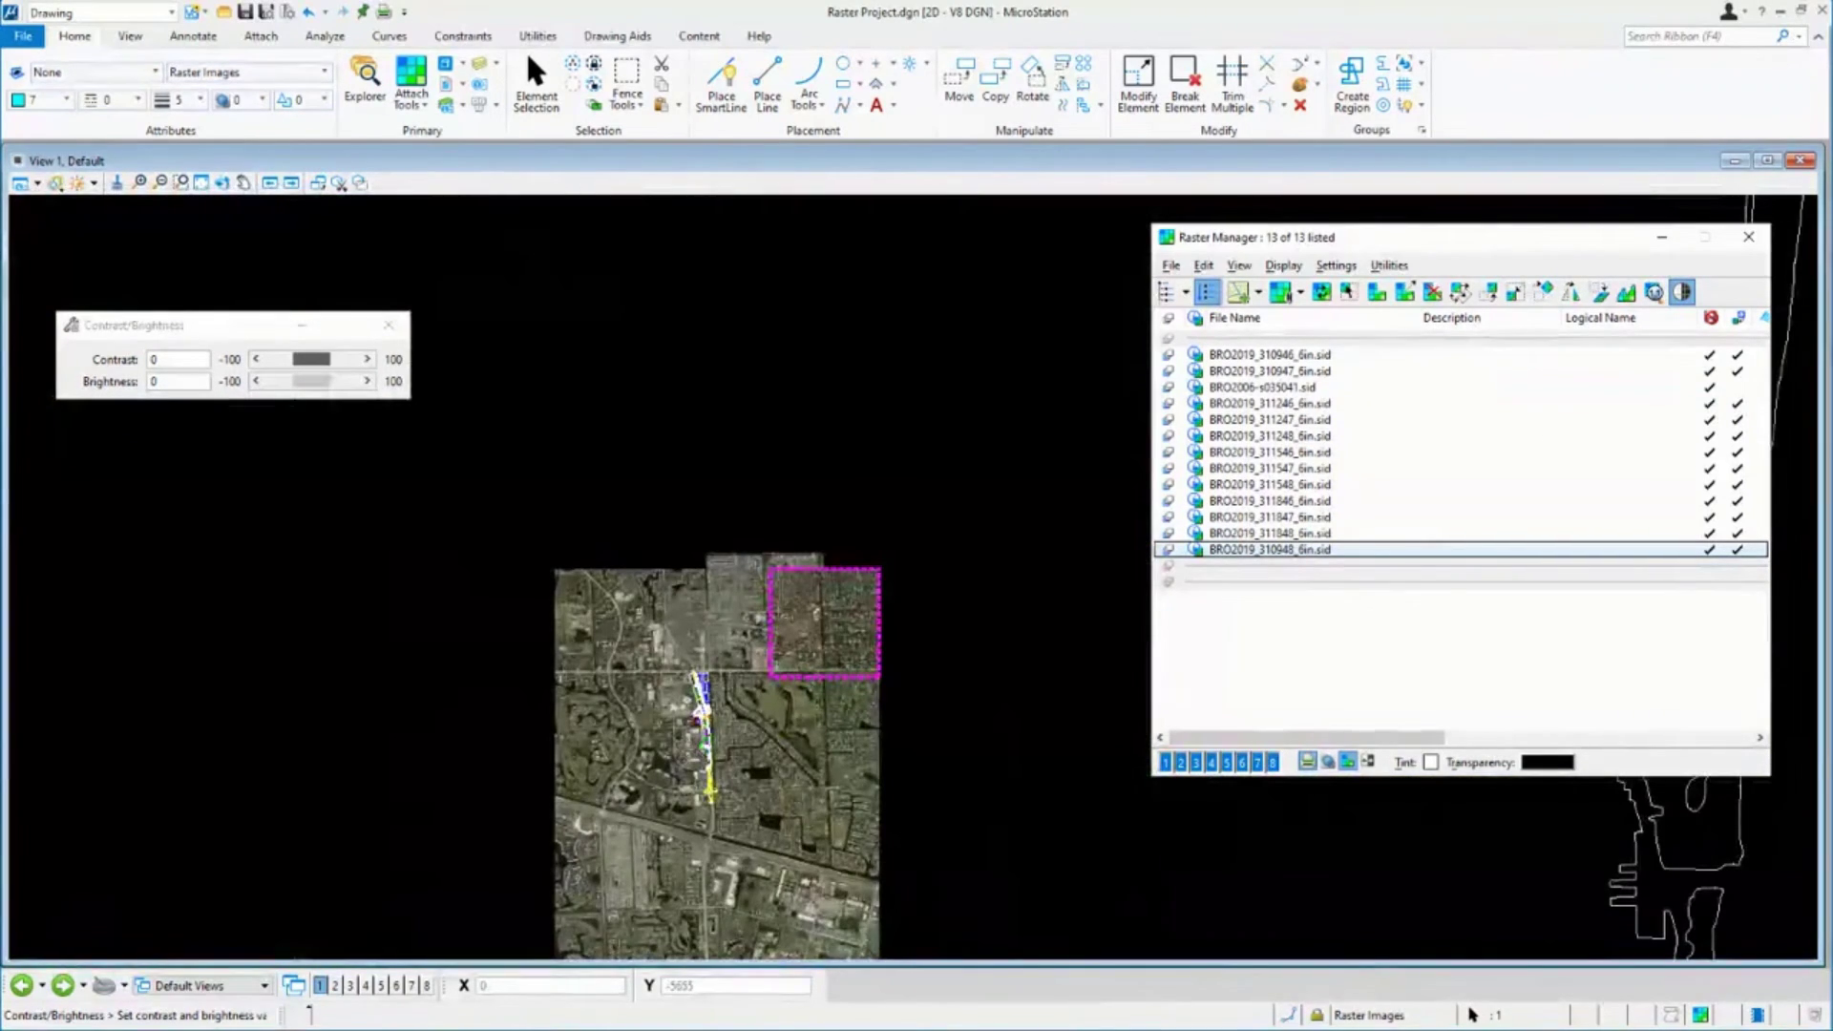
{"action": "scroll", "coordinate": [683, 751], "scroll_direction": "up", "scroll_amount": 5}
{"action": "scroll", "coordinate": [683, 752], "scroll_direction": "down", "scroll_amount": 1}
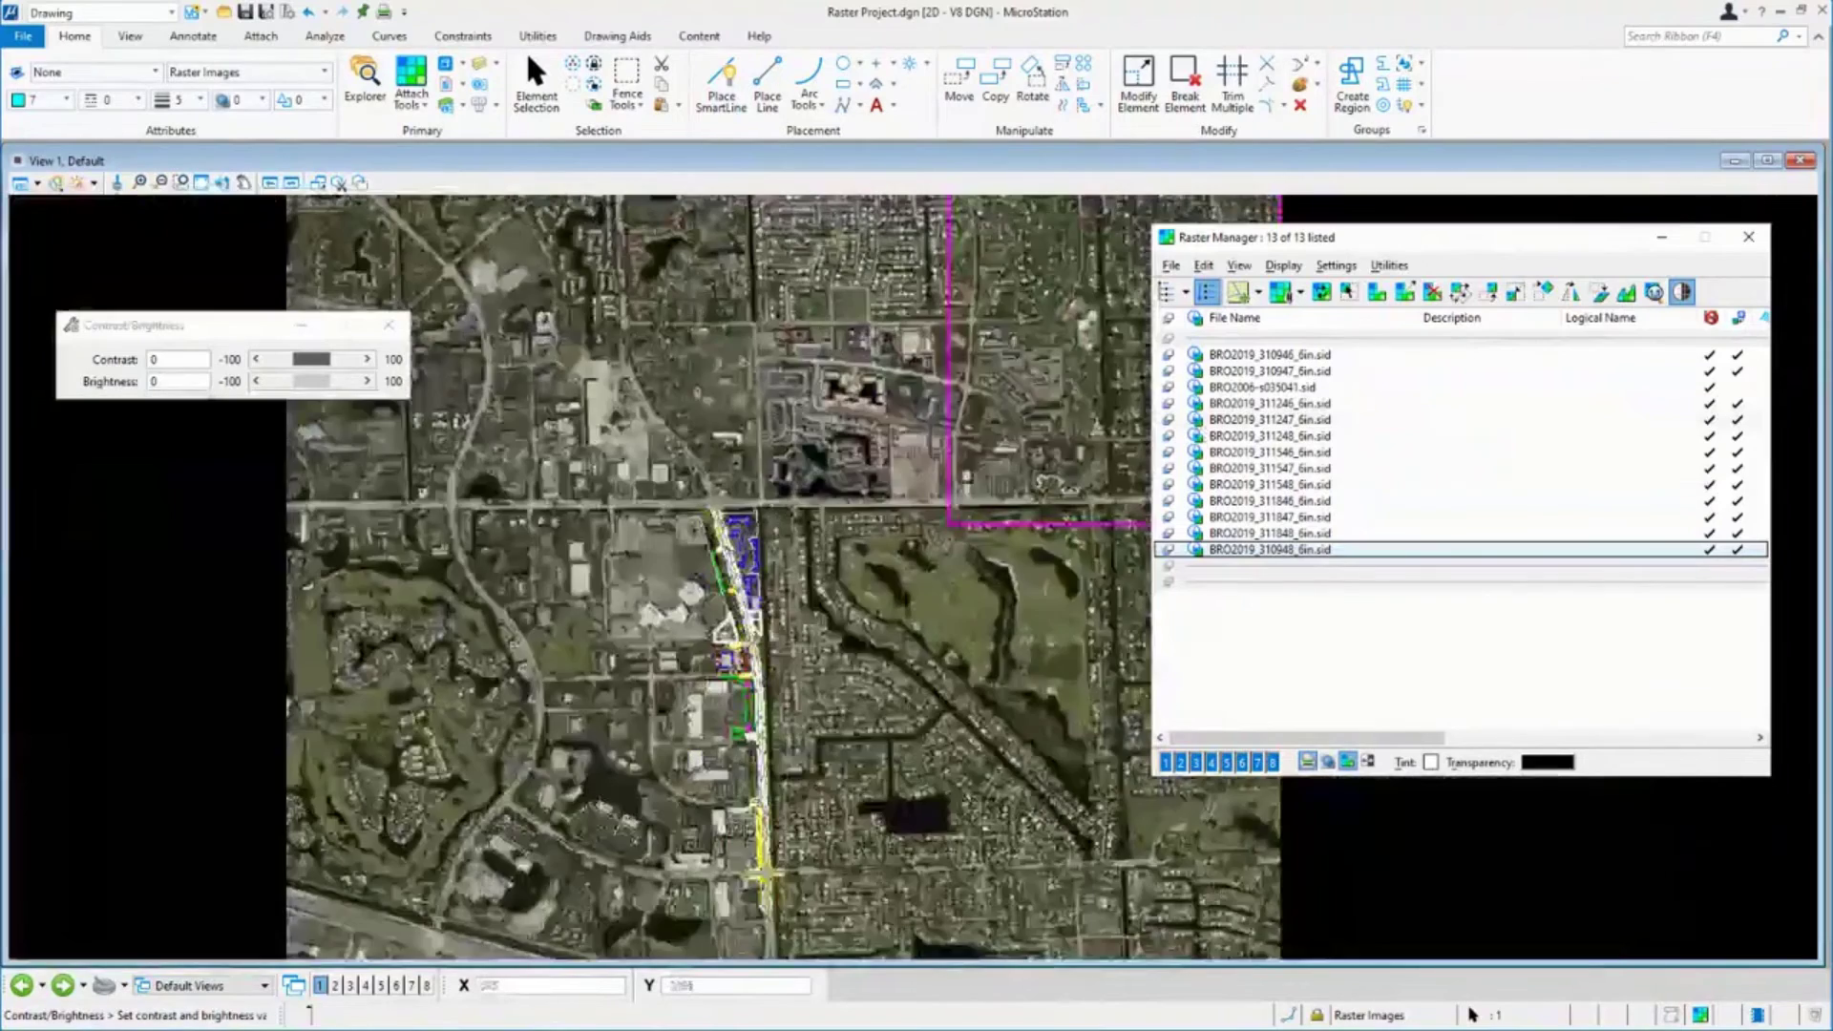
- Finish the contrast/brightness adjustment and try Actual Resolution (1:1) on the BRO2006-s035041.sid image
{"action": "right_click", "coordinate": [1440, 802]}
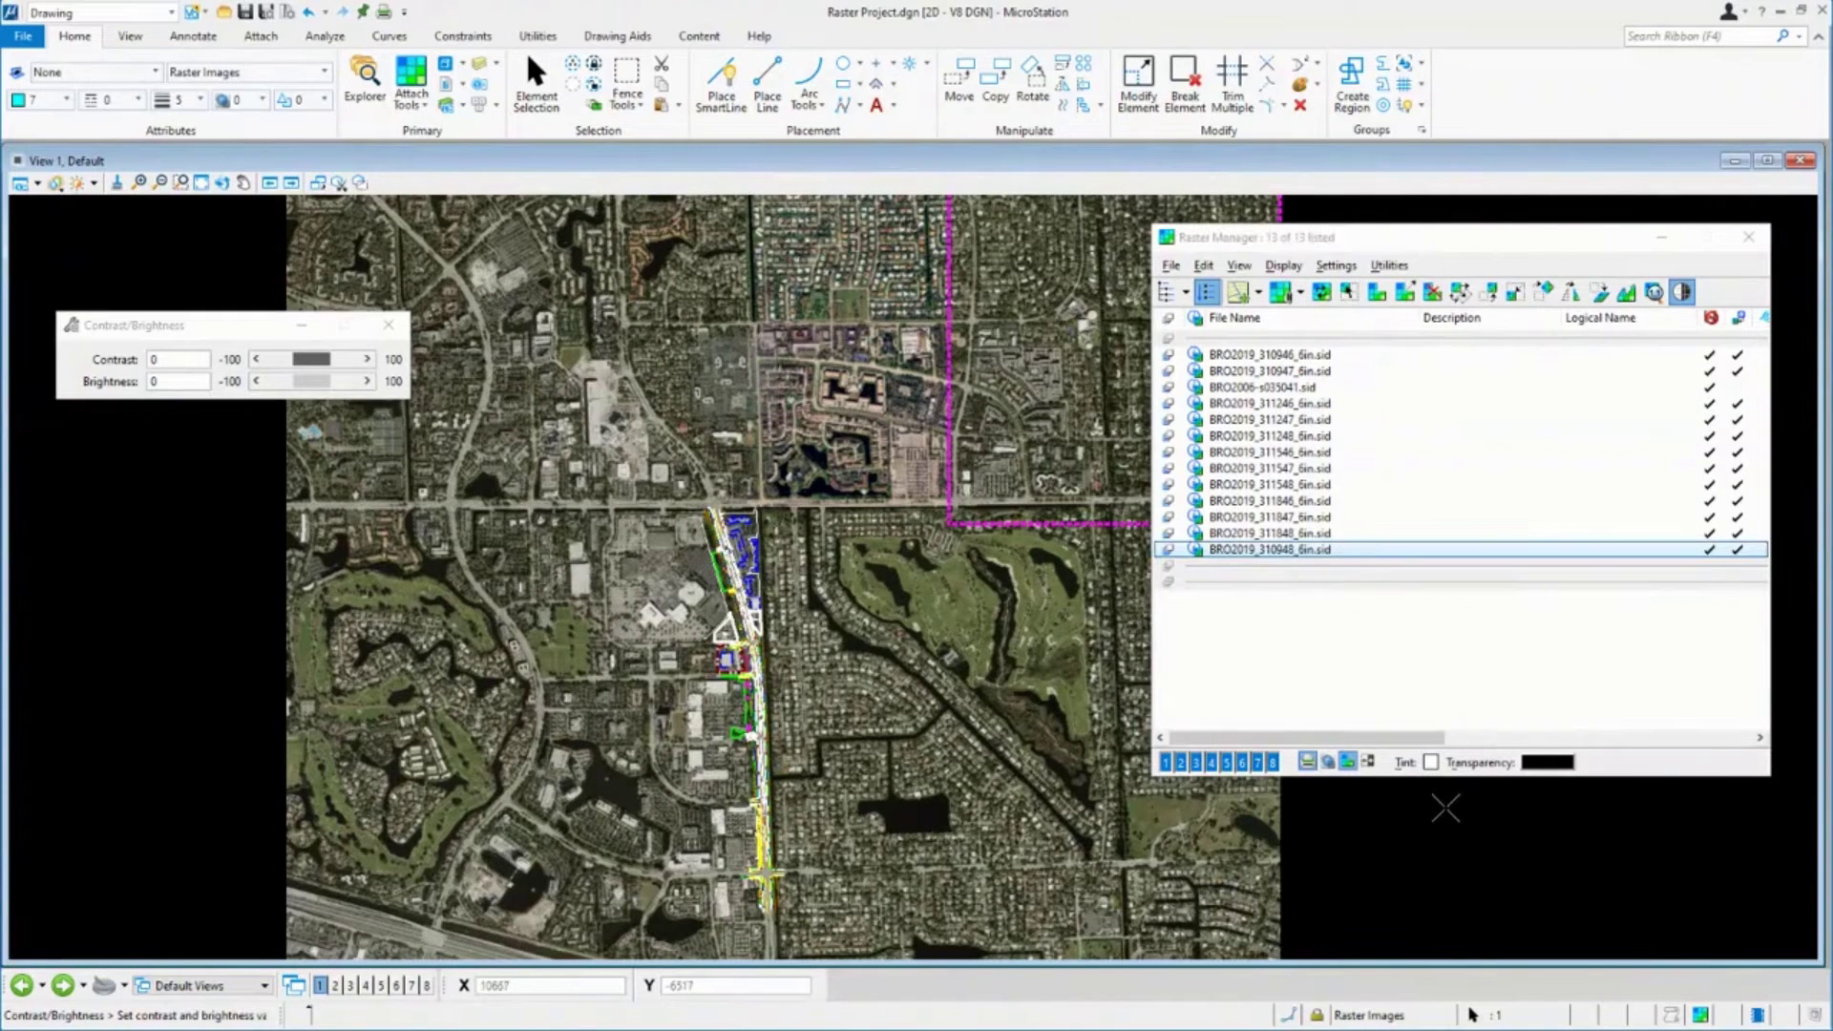
{"action": "left_click", "coordinate": [1654, 293]}
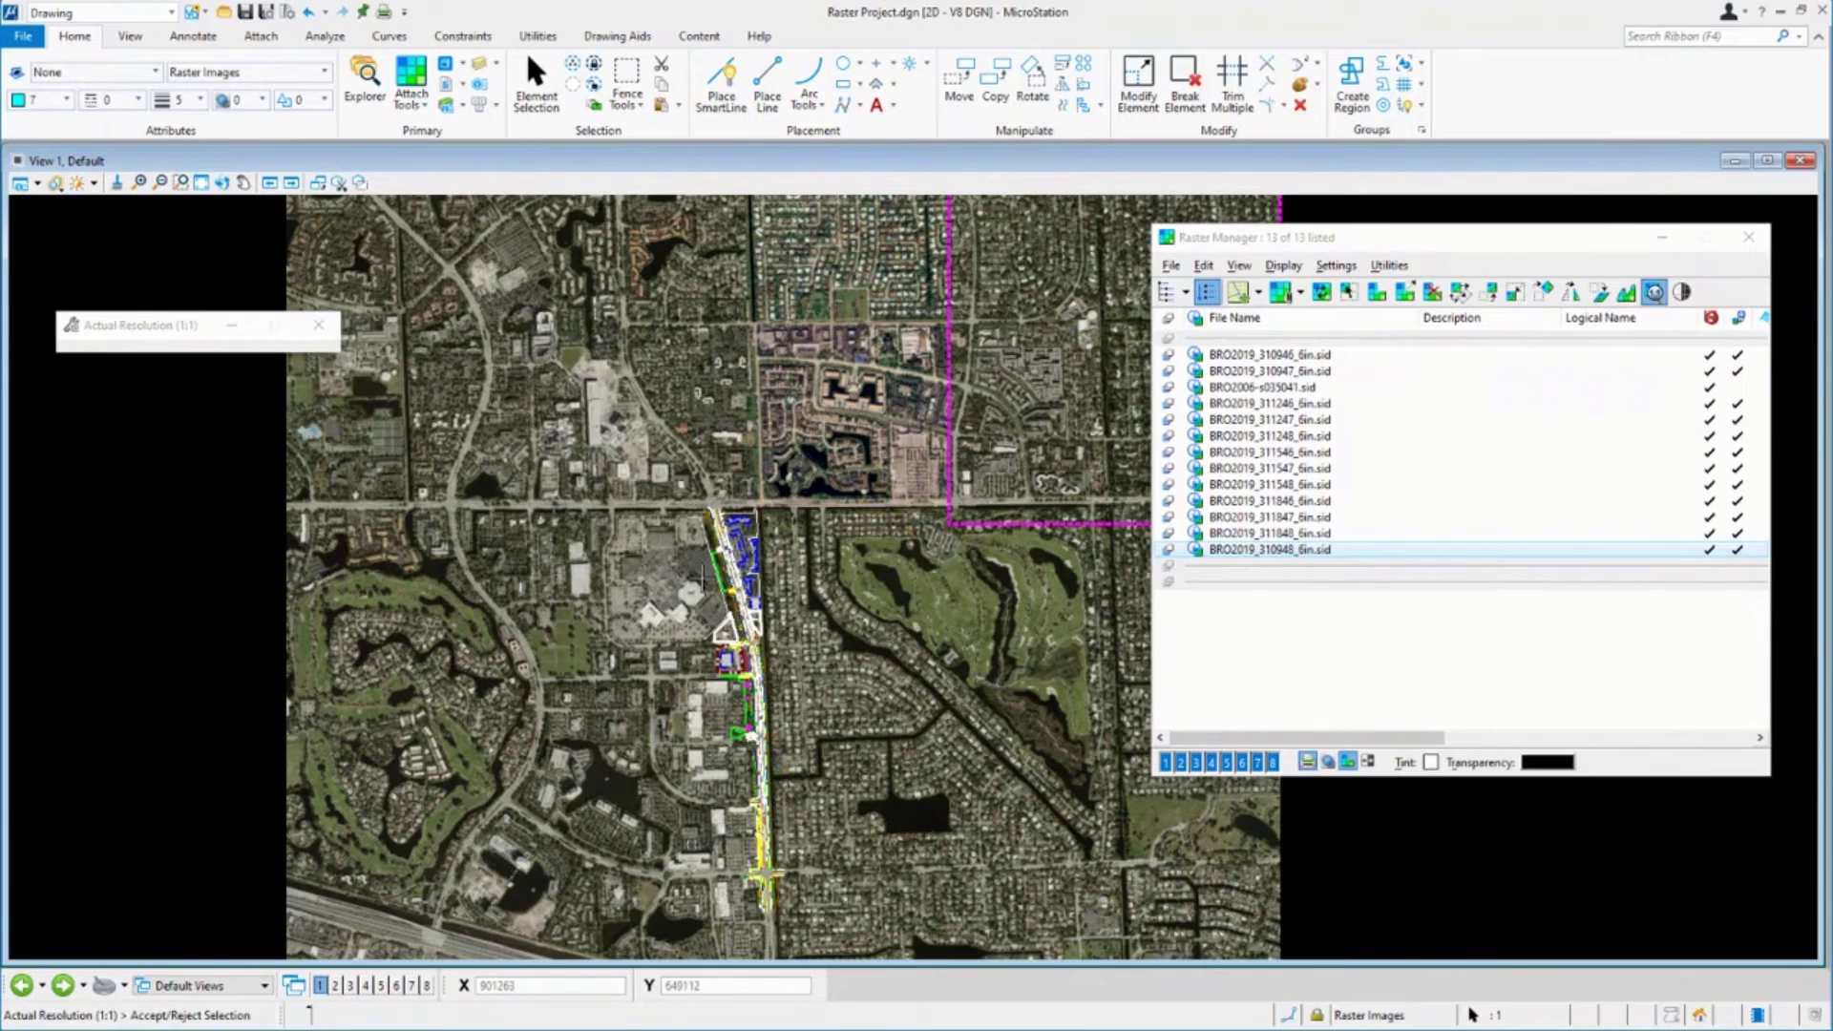
{"action": "left_click", "coordinate": [601, 477]}
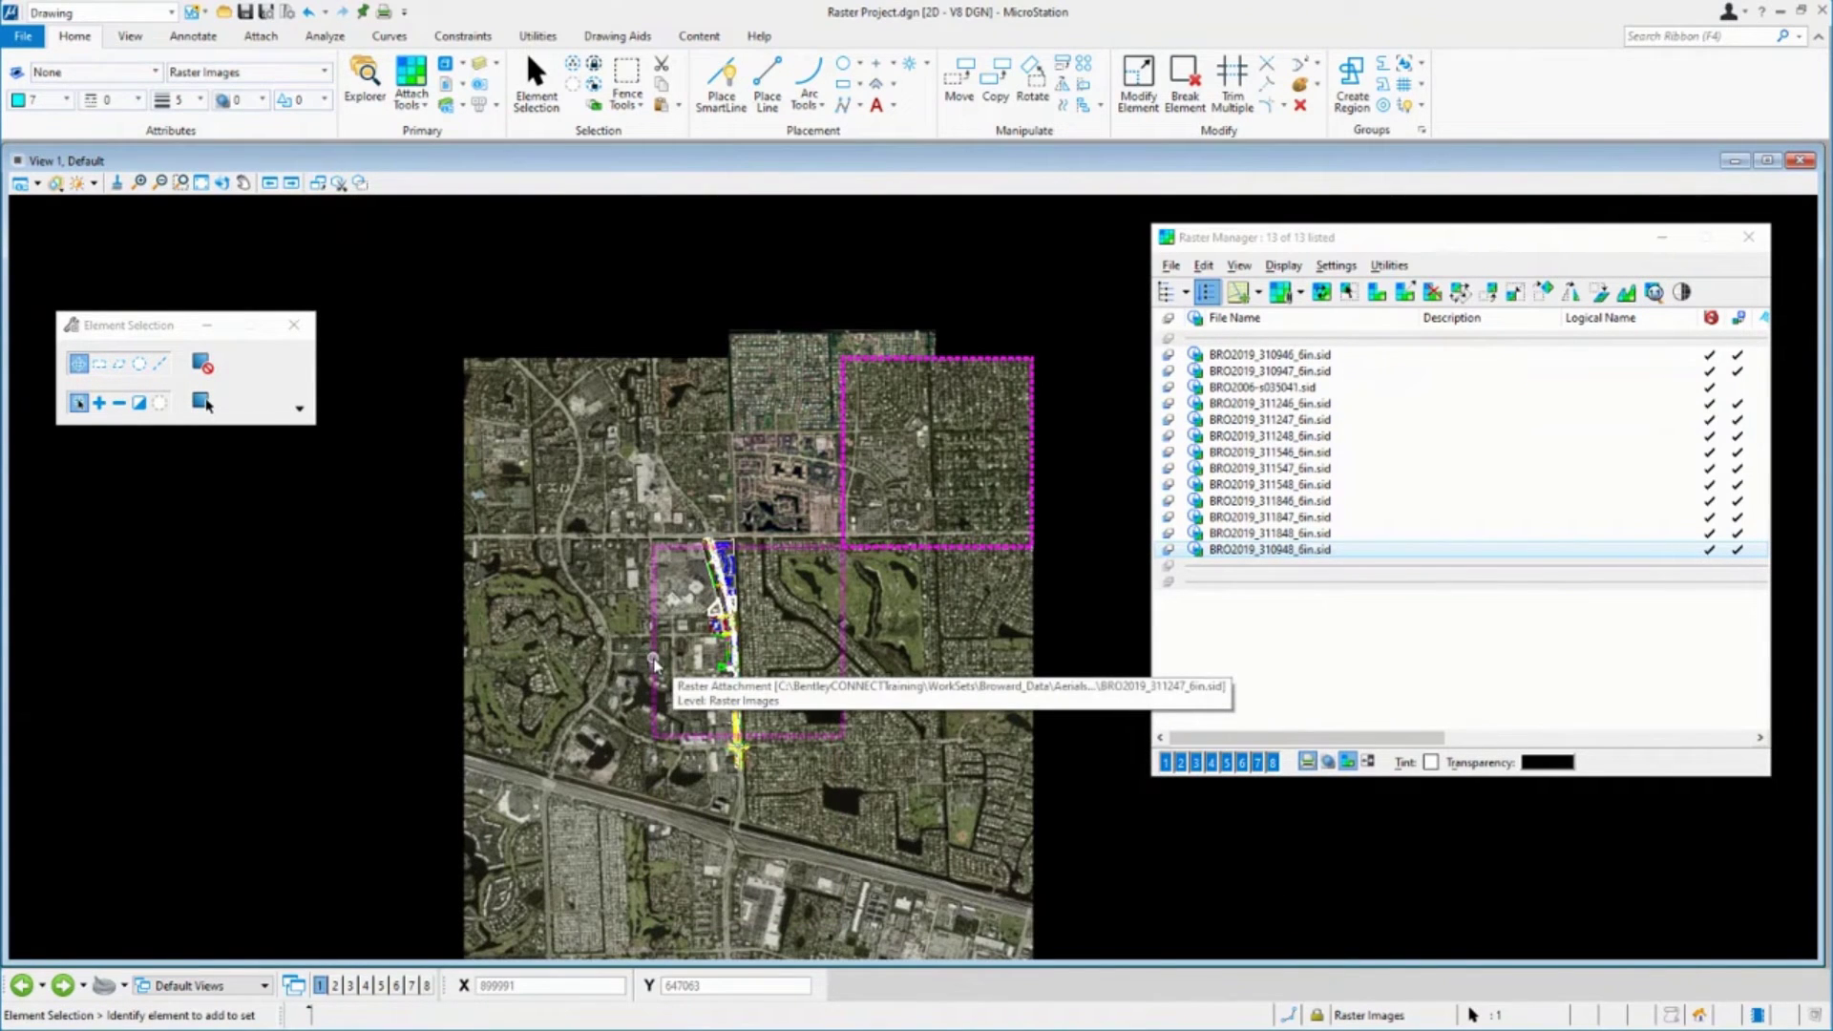
{"action": "left_click", "coordinate": [1654, 296]}
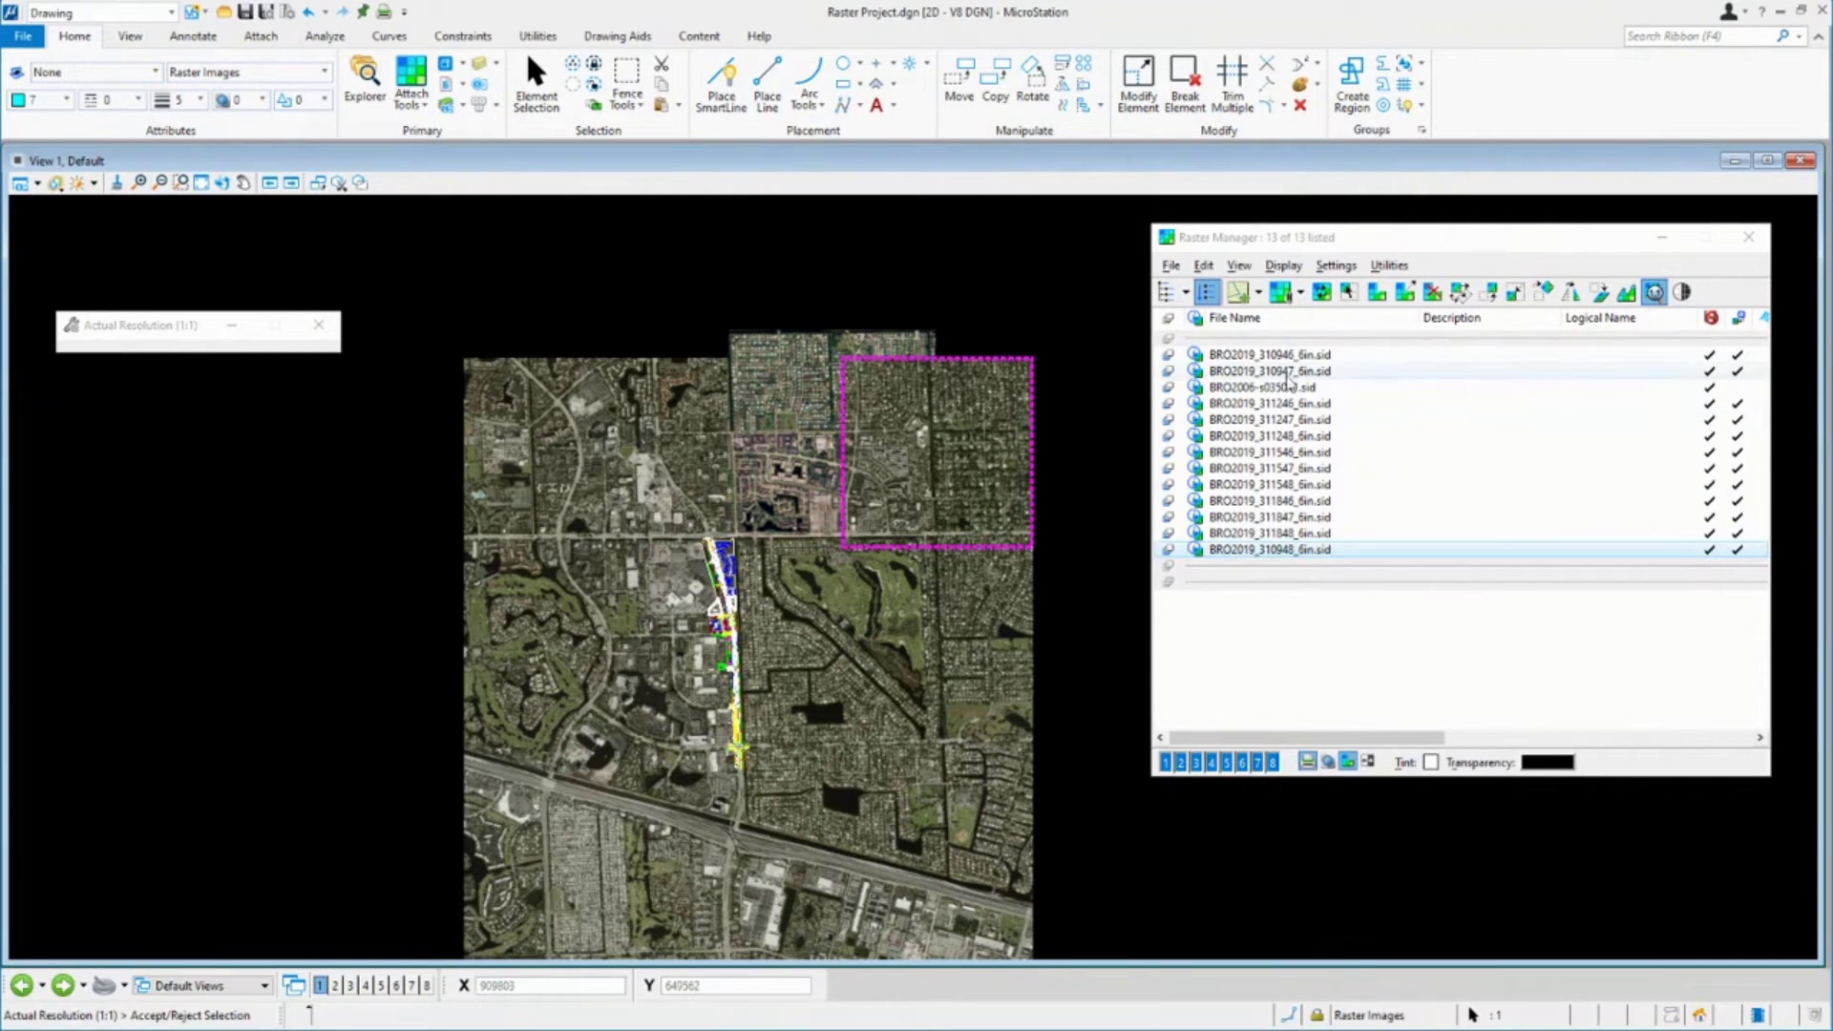
{"action": "left_click", "coordinate": [1289, 387]}
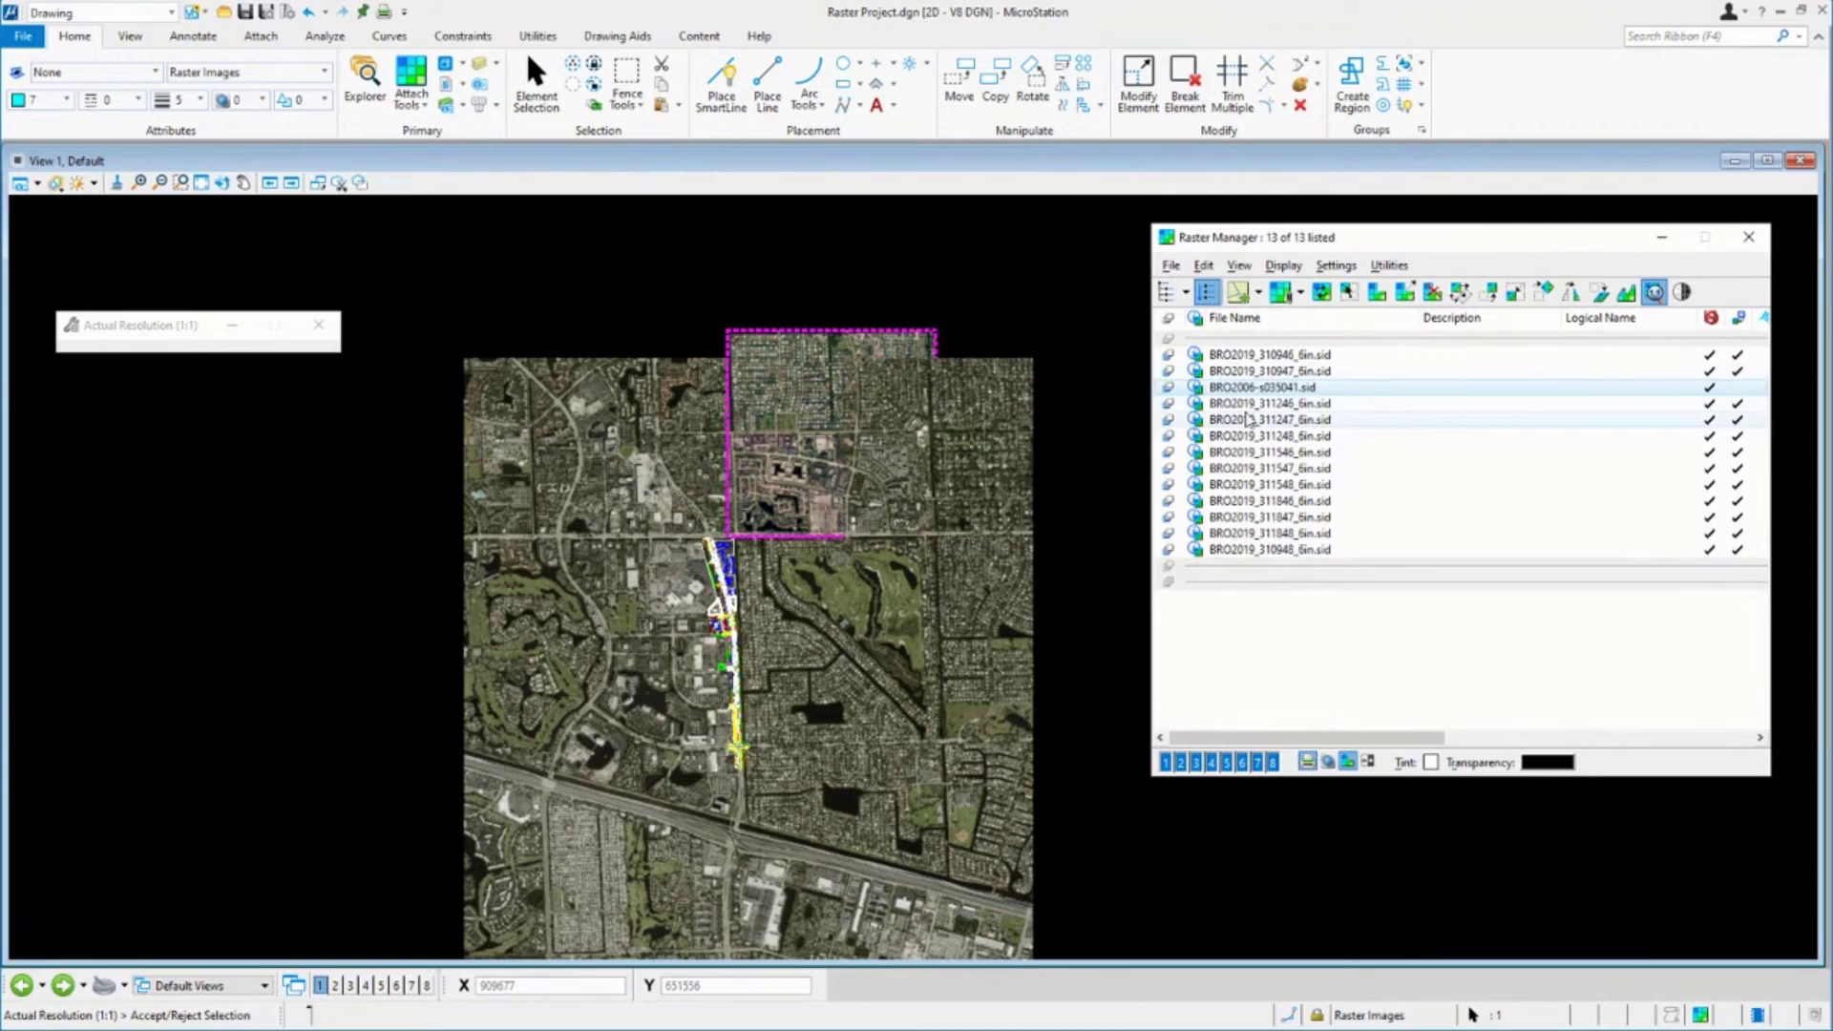
- Apply Actual Resolution (1:1) to the BRO2019_311247 tile and accept it
{"action": "left_click", "coordinate": [1646, 299]}
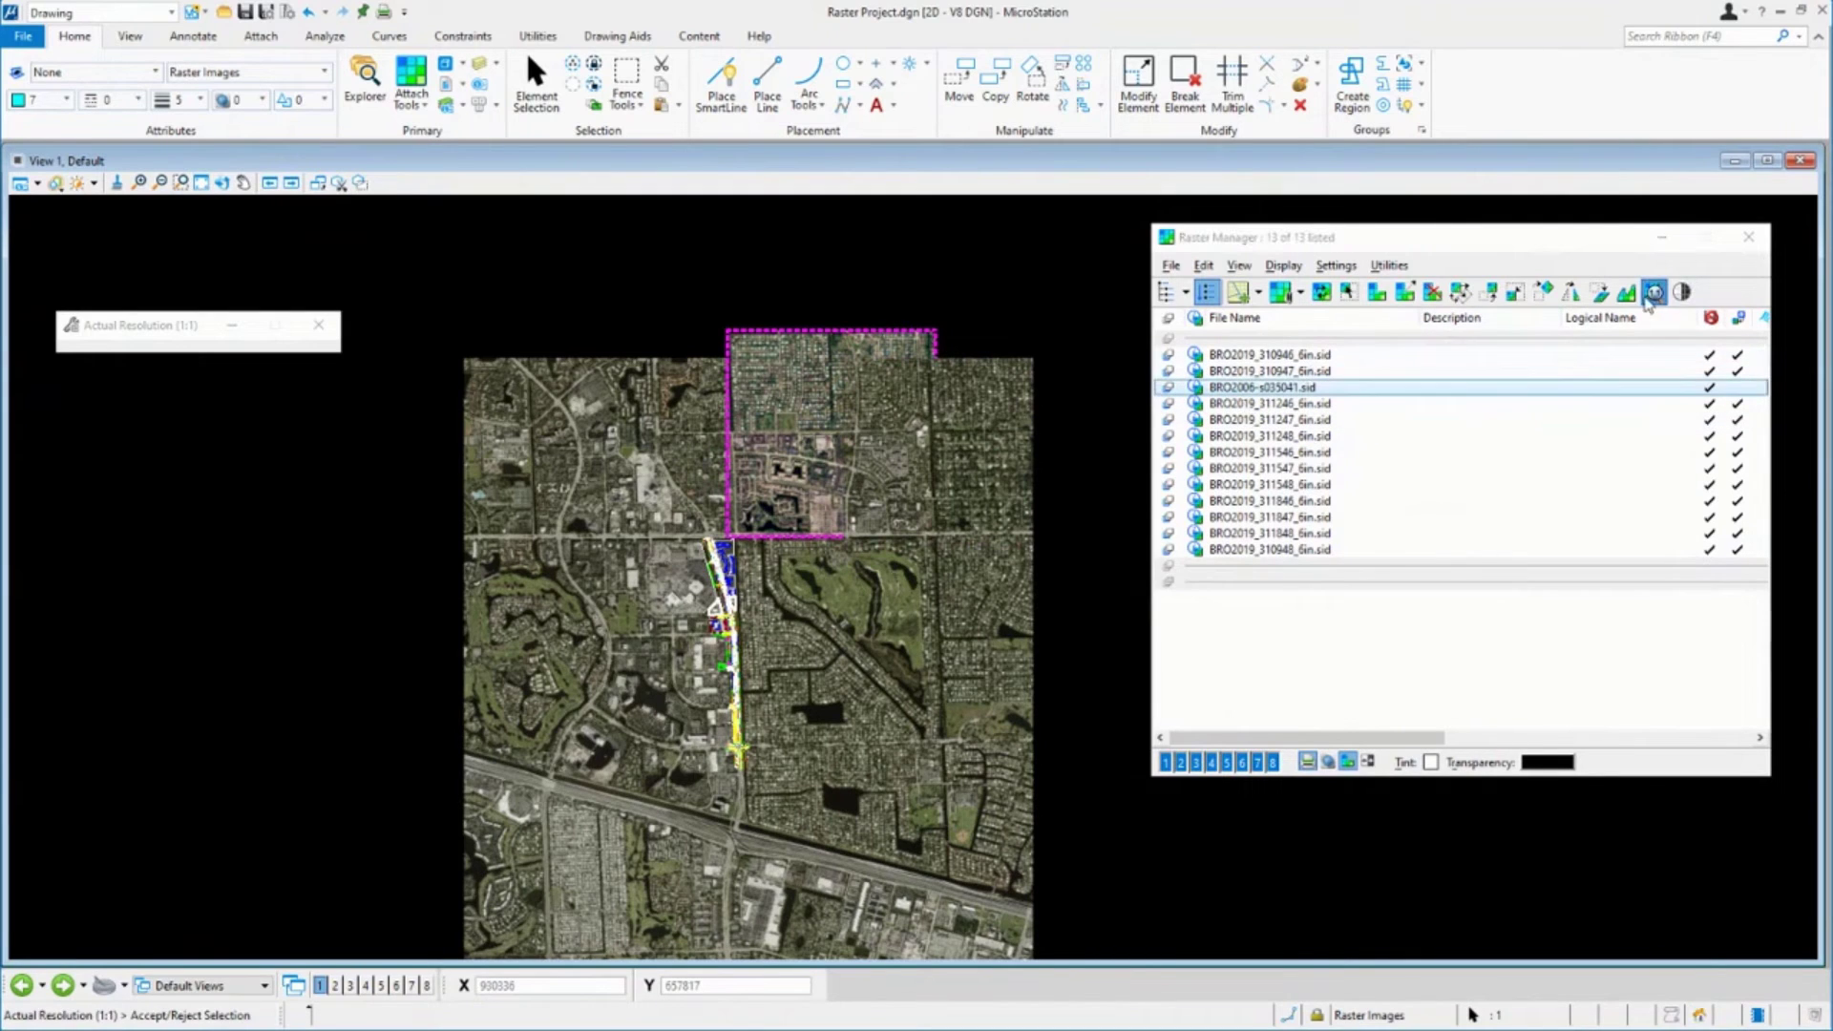
{"action": "right_click", "coordinate": [848, 479]}
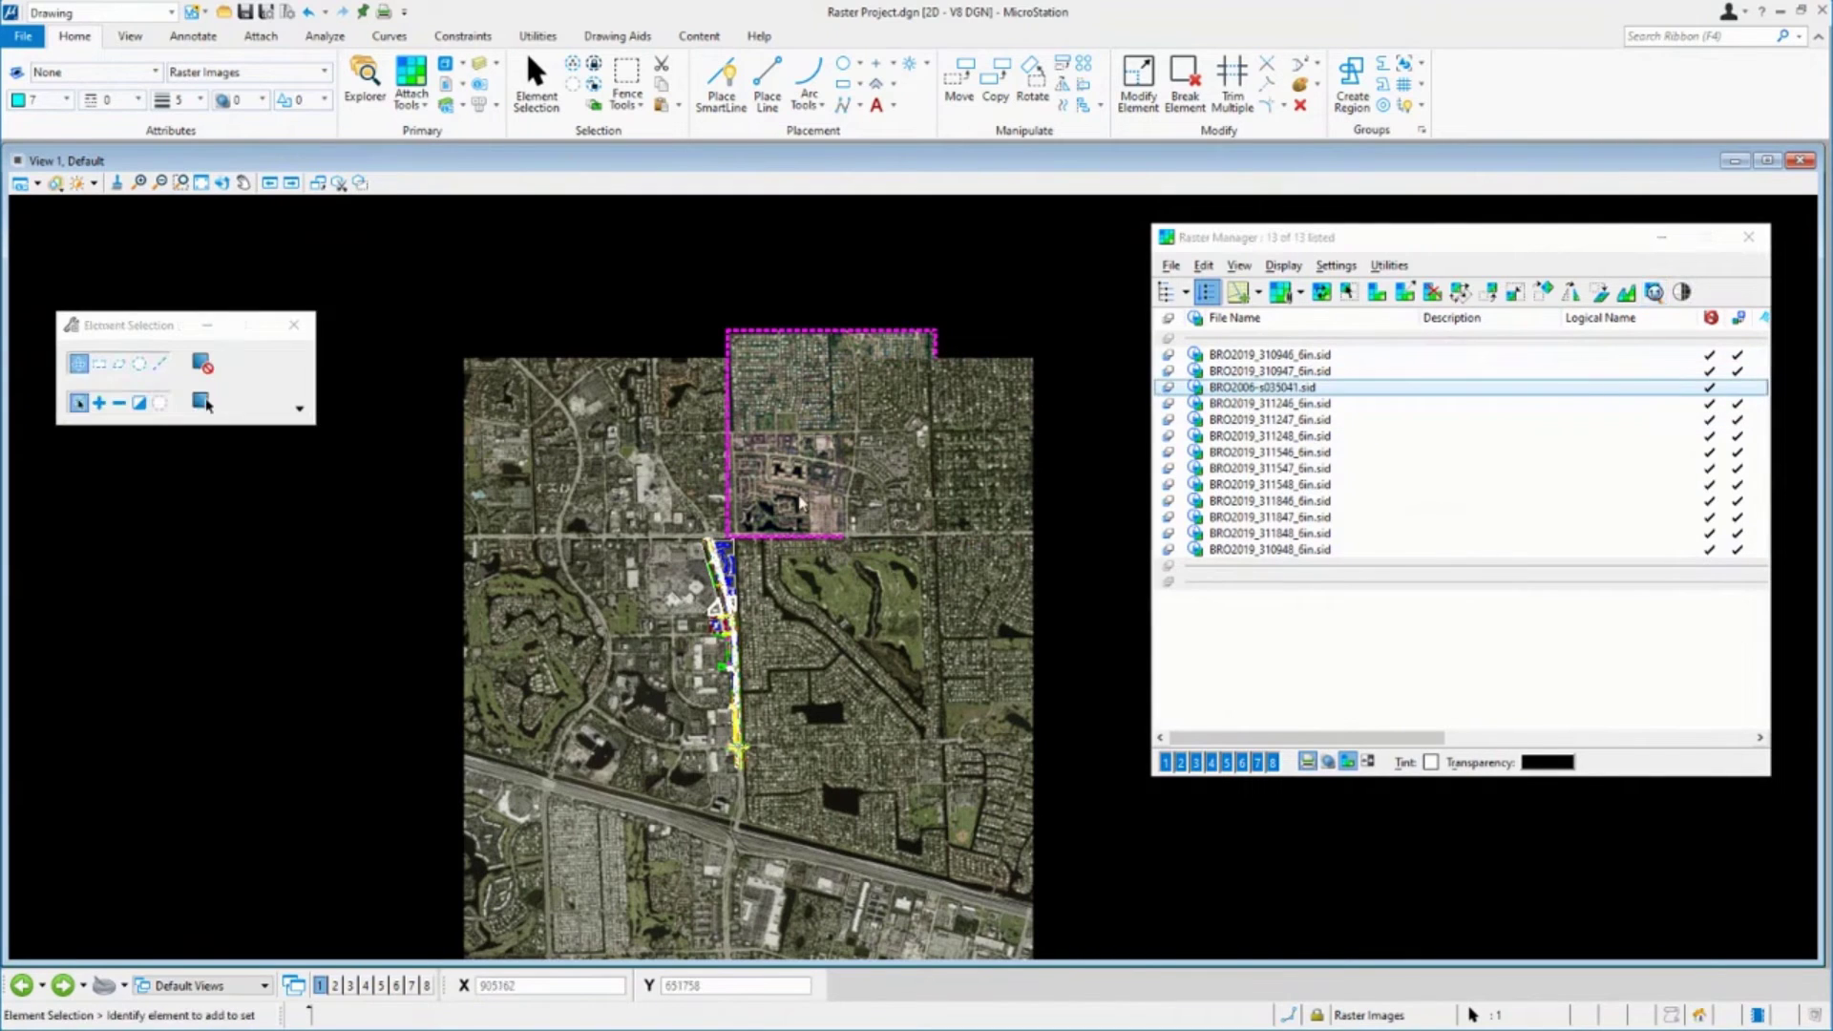
{"action": "left_click", "coordinate": [649, 599]}
{"action": "left_click", "coordinate": [1654, 293]}
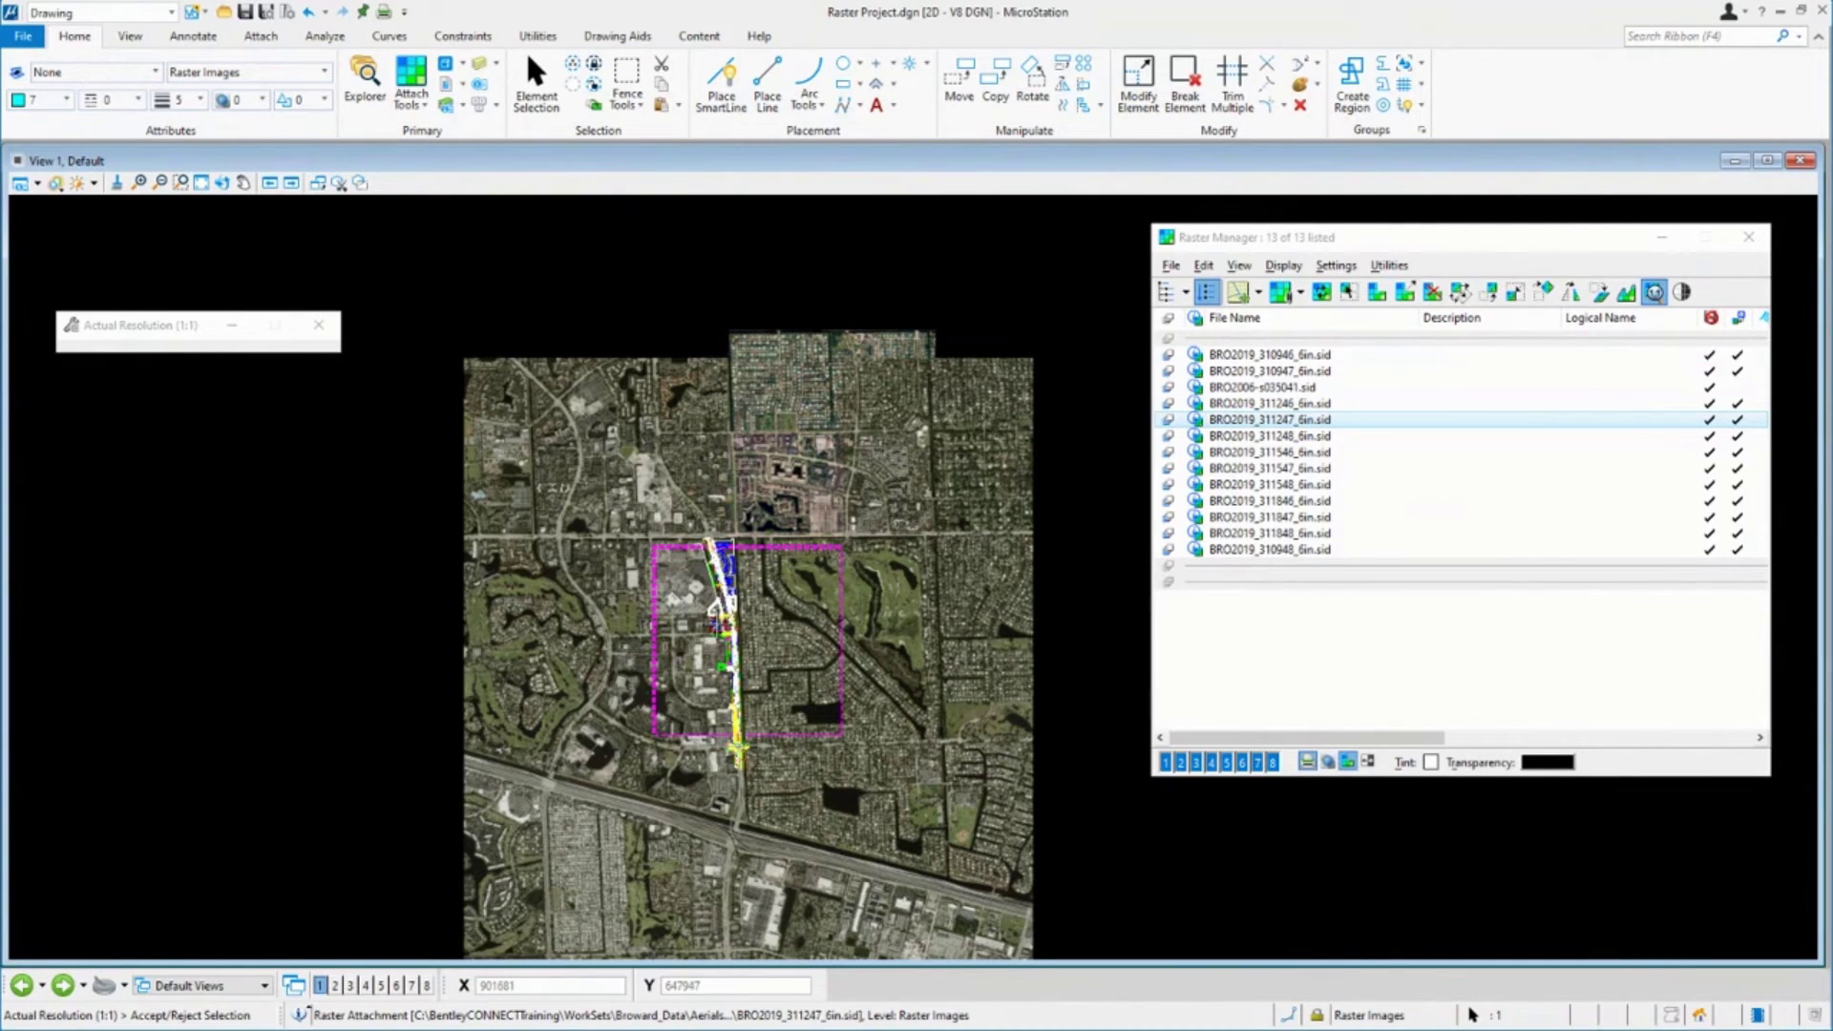
{"action": "key", "text": "Return"}
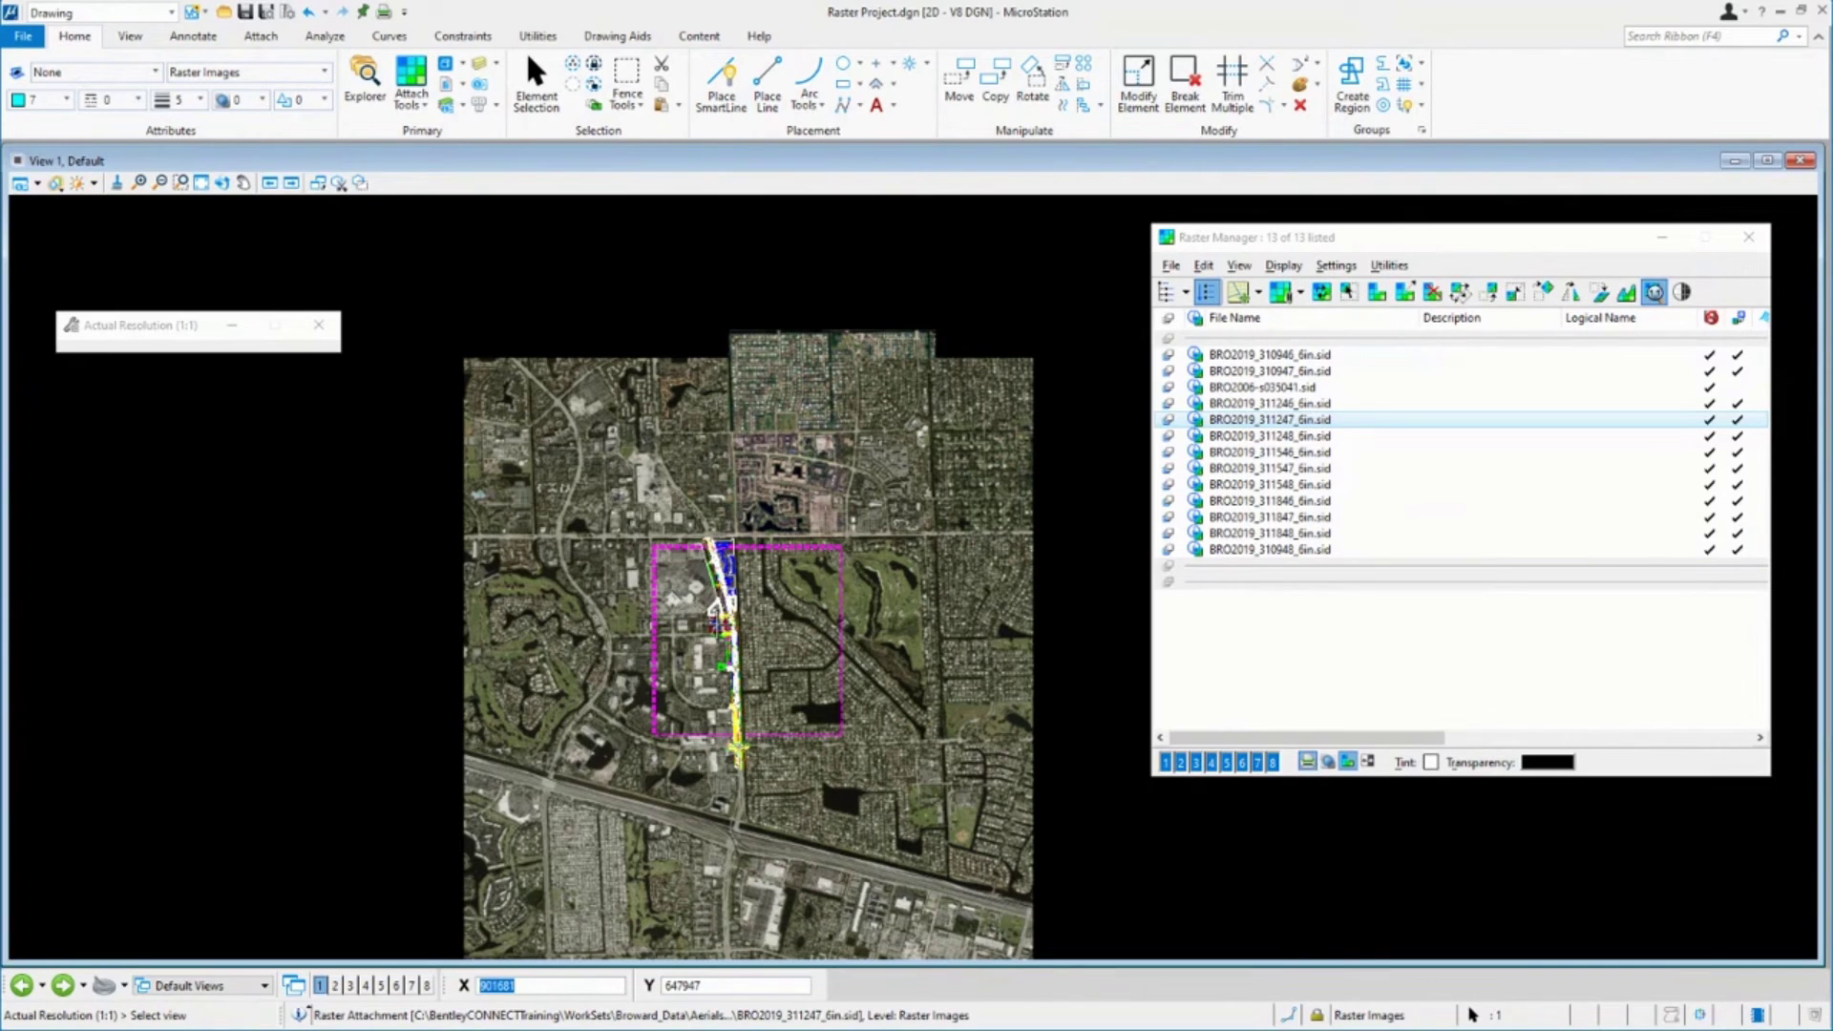
{"action": "left_click", "coordinate": [714, 610]}
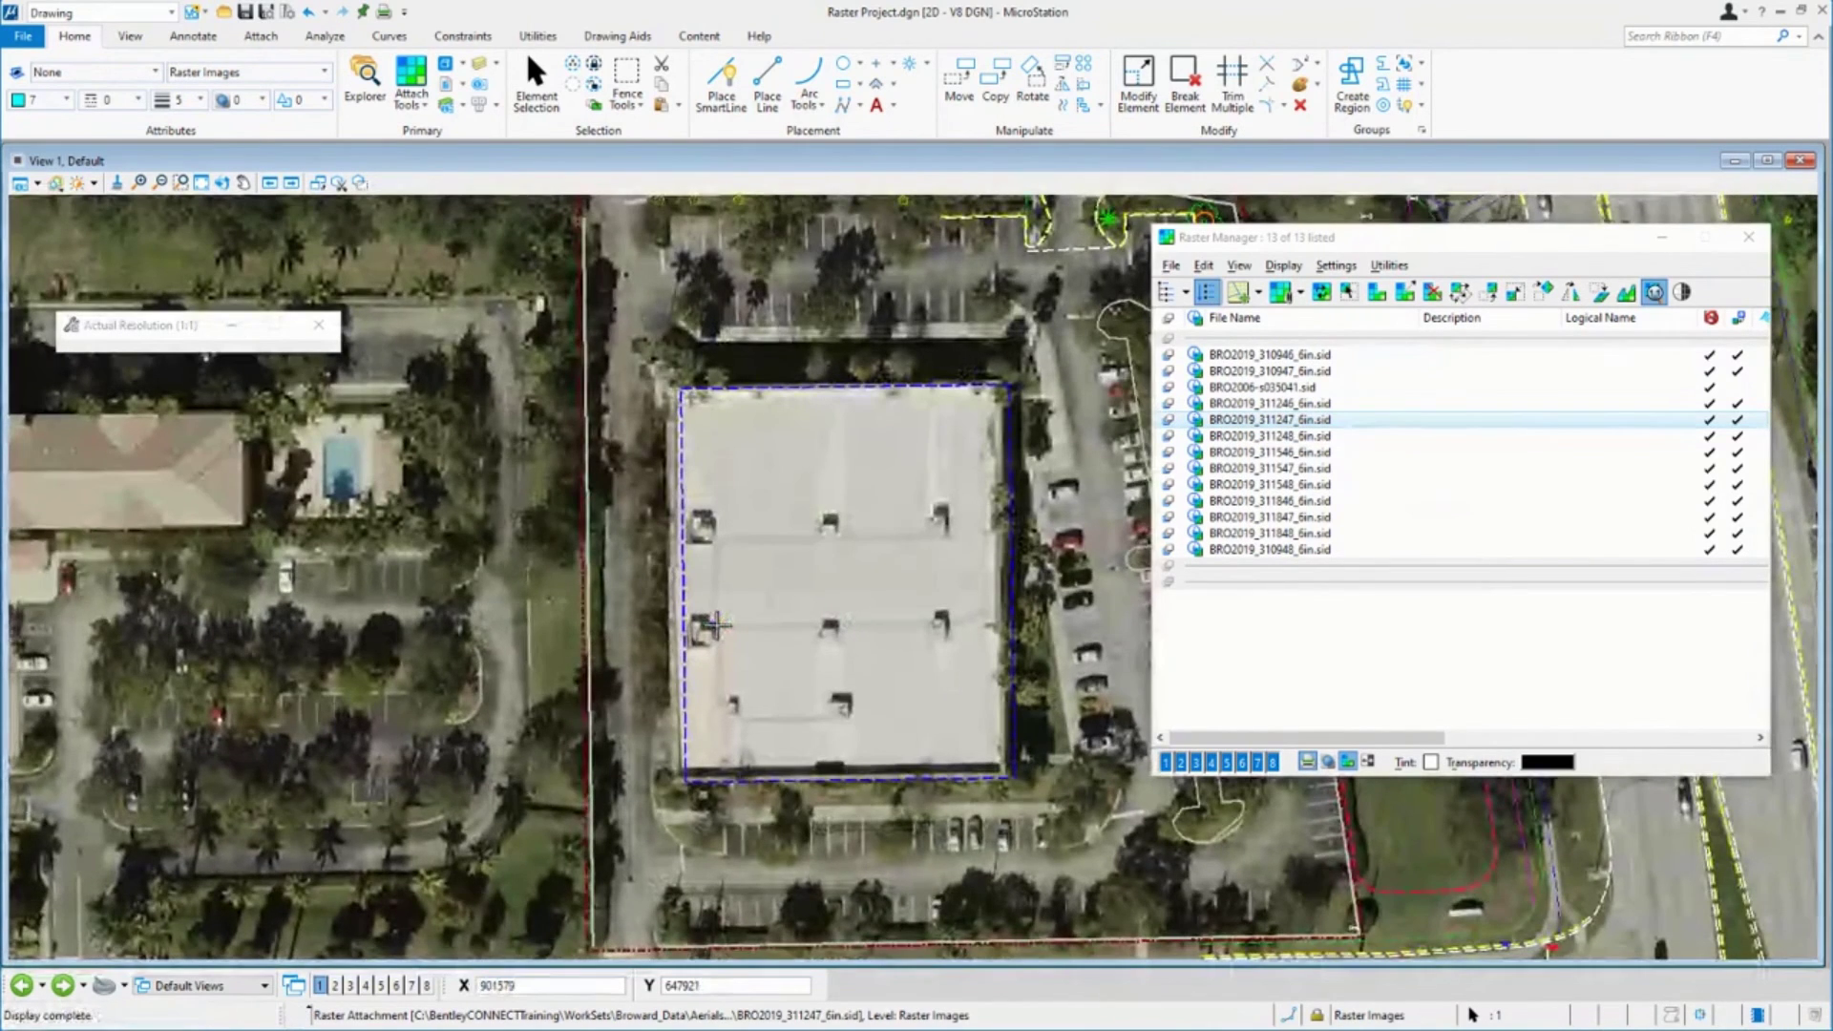